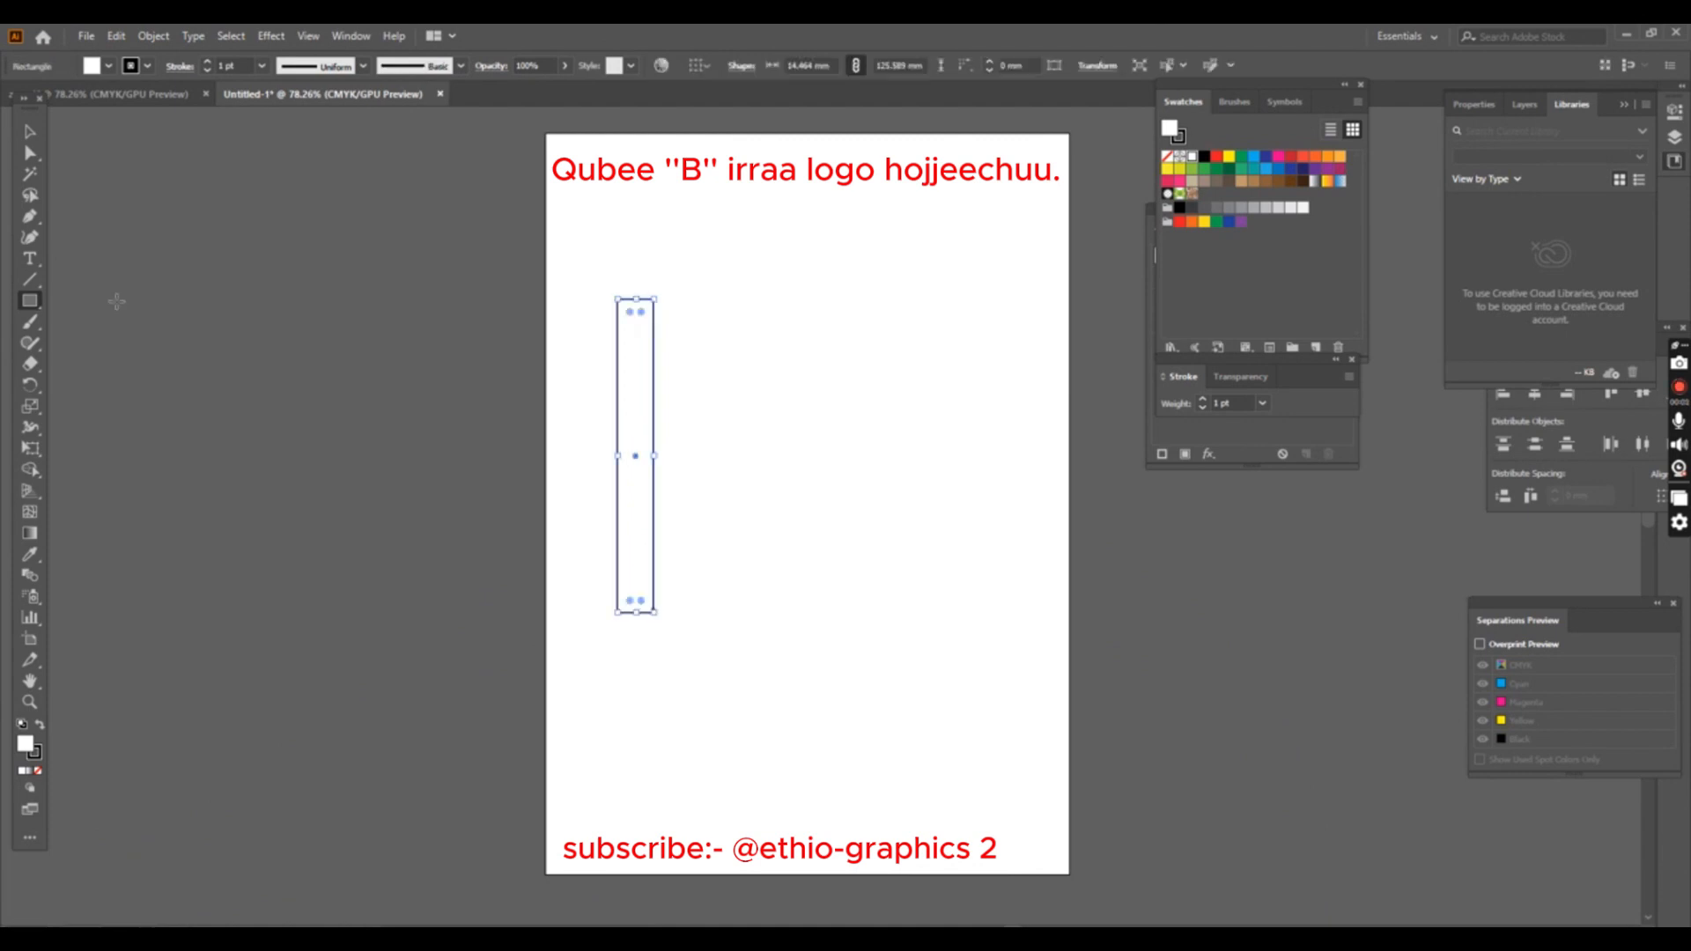
- Draw a circle about 65 by 63 mm beside the rectangle's upper half and copy it directly below
drag(30, 300, 114, 335)
drag(660, 310, 824, 467)
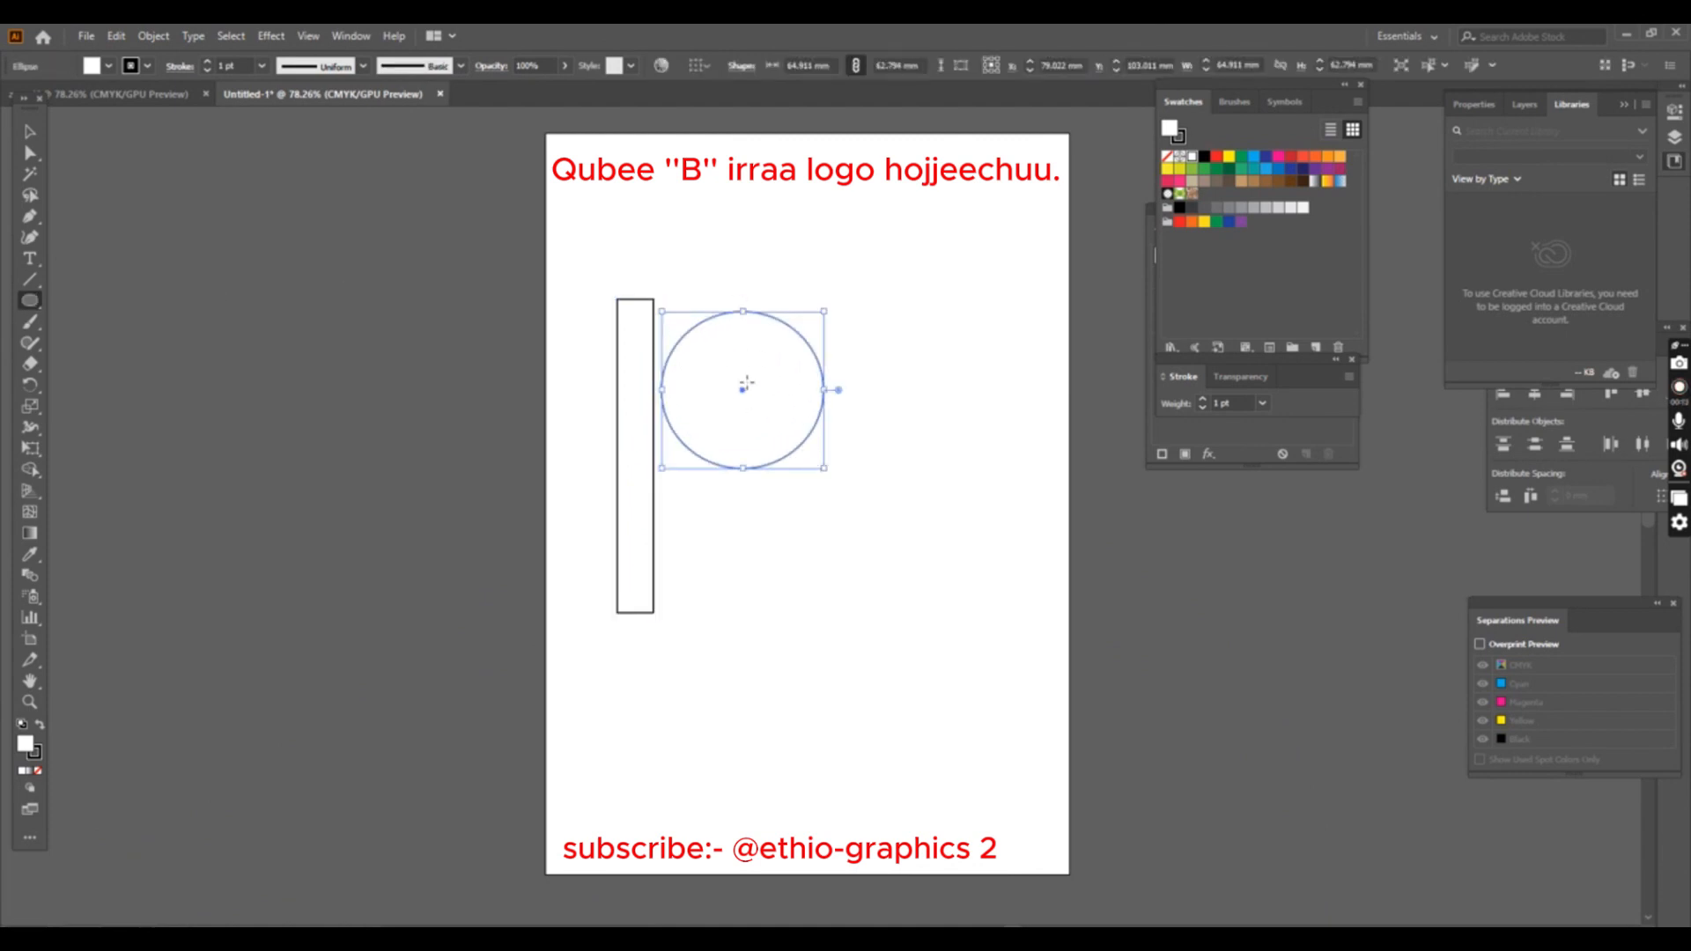
key(v)
drag(742, 388, 736, 546)
- Move both circles left so they overlap the rectangle and line up with its left edge
drag(744, 393, 700, 394)
drag(743, 558, 704, 551)
click(829, 461)
- Add a copy of the upper circle scaled to about 58 mm and centre it inside the original
click(774, 416)
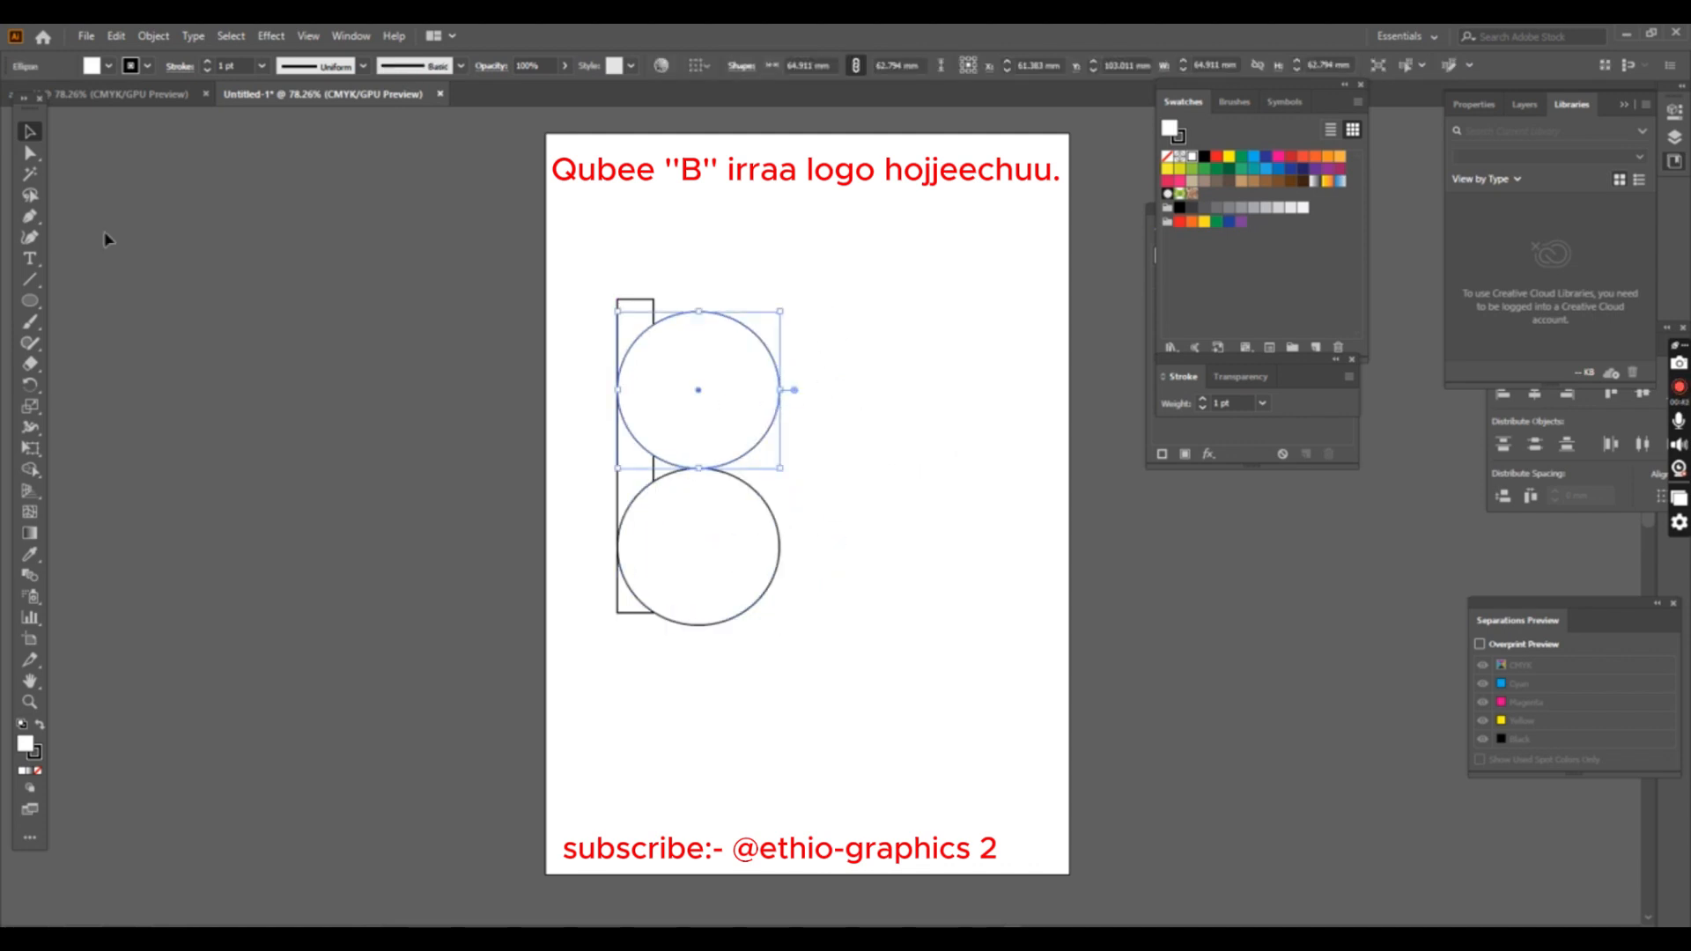
drag(683, 400, 711, 406)
drag(807, 316, 791, 330)
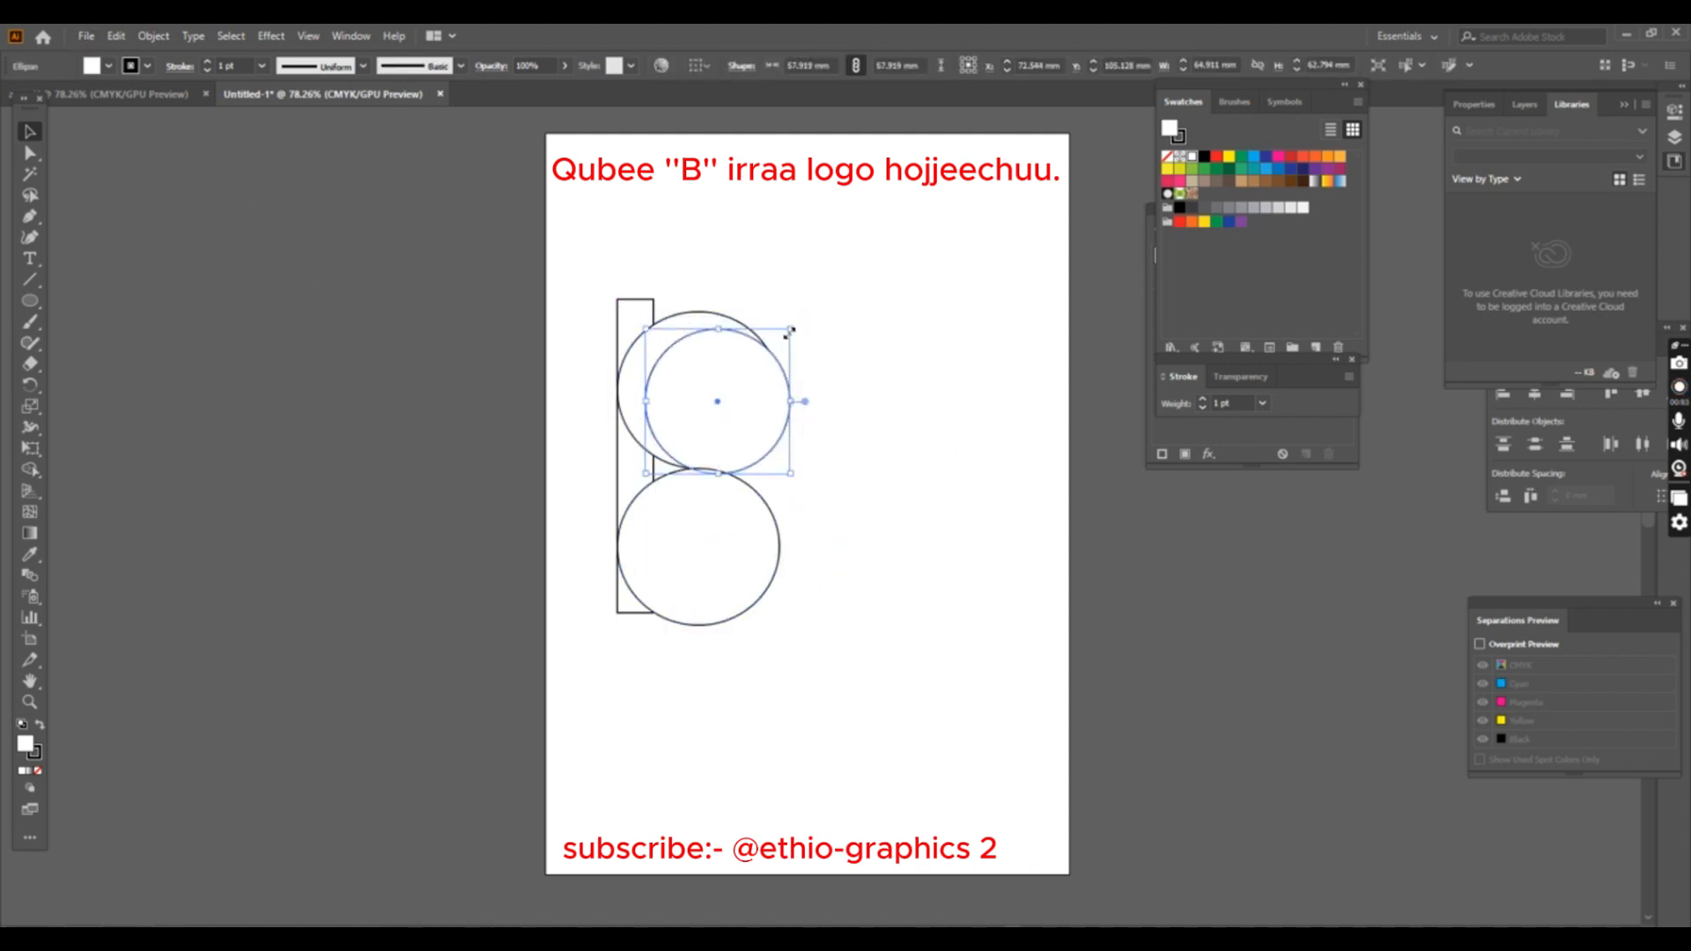
shift+click(752, 336)
click(755, 65)
click(828, 66)
click(828, 323)
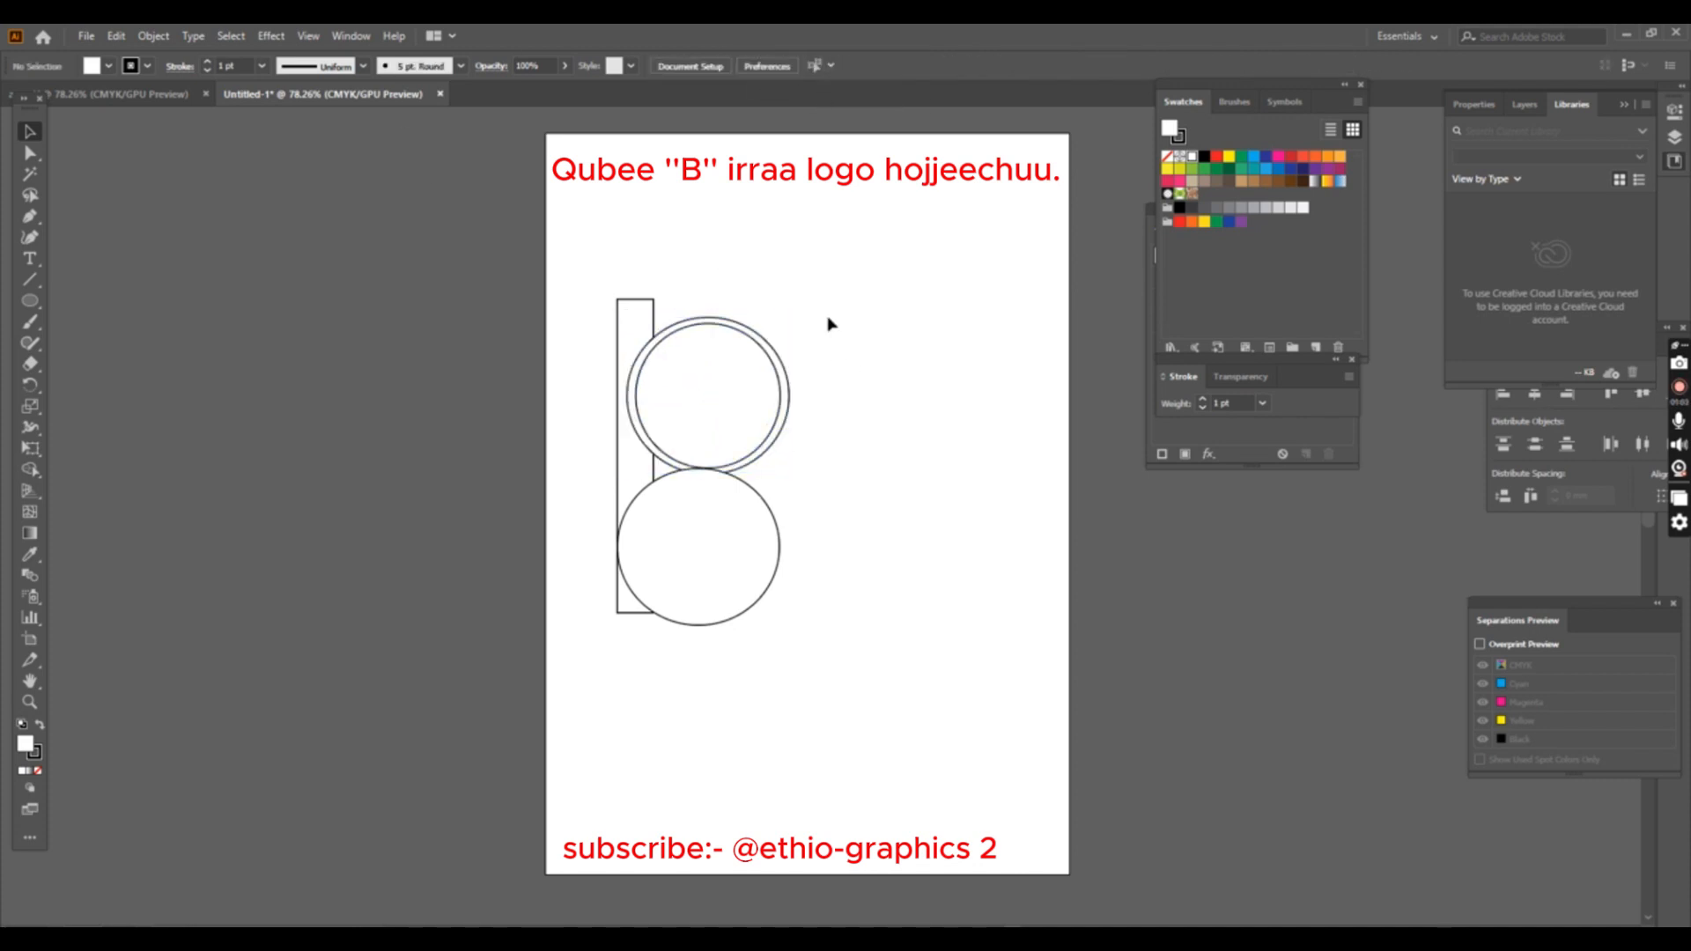
- Delete the lower circle and shrink the upper inner circle further, centring it within the outer circle
drag(750, 576, 749, 578)
key(Delete)
click(756, 407)
drag(781, 323, 762, 341)
shift+click(760, 346)
click(756, 66)
click(828, 66)
click(837, 238)
- Copy the pair of concentric circles directly below so the two rings overlap slightly, with their centres aligned
click(760, 359)
click(849, 309)
click(731, 66)
mouse_move(848, 309)
mouse_down()
mouse_move(742, 378)
mouse_move(684, 527)
mouse_up()
click(754, 66)
click(828, 66)
click(839, 382)
- Use the Shape Builder on all shapes to merge the rectangle's pieces into one stem and join the two rings
drag(590, 258, 784, 584)
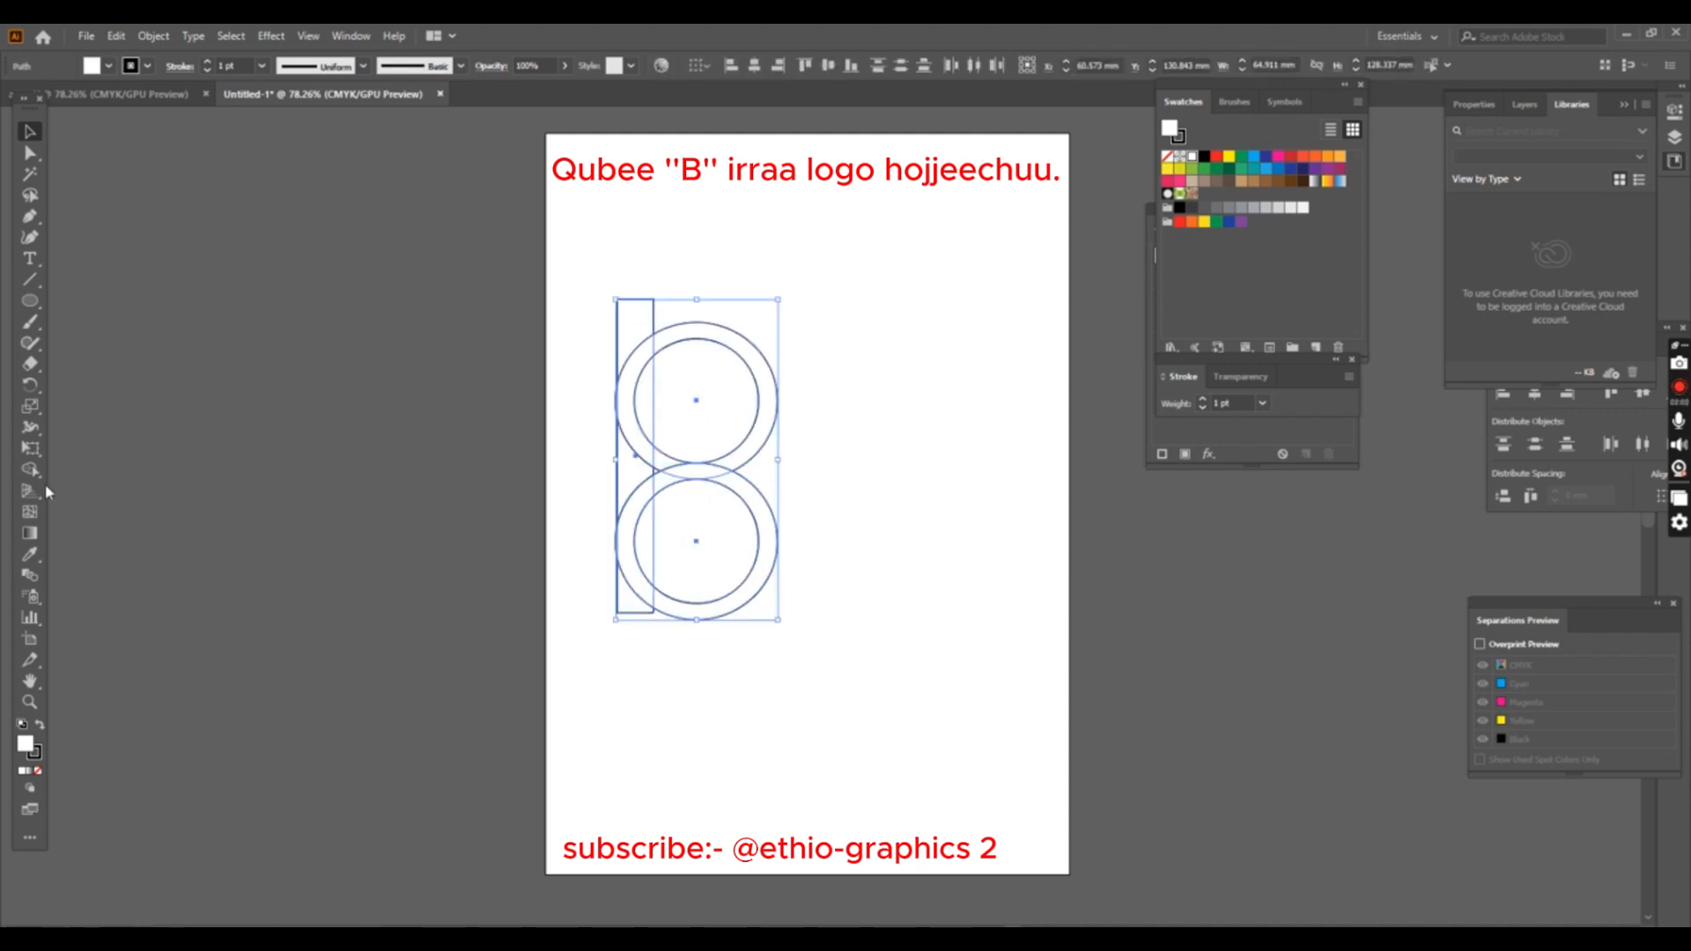
click(30, 469)
drag(627, 310, 626, 596)
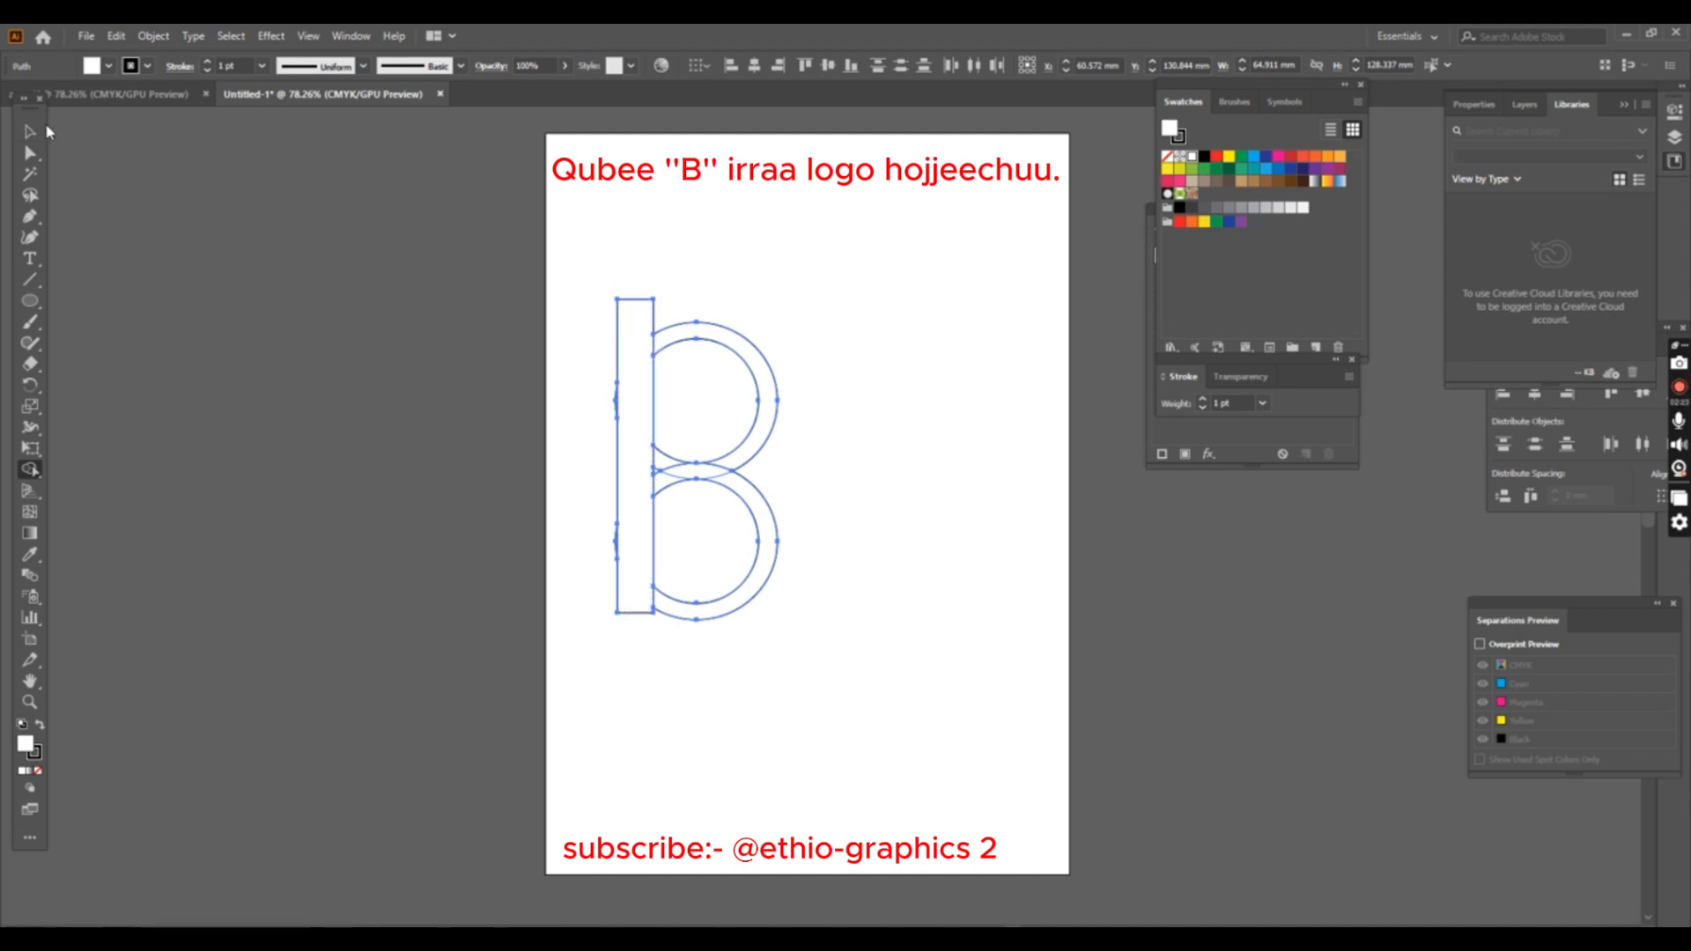
mouse_move(766, 388)
mouse_down()
mouse_move(753, 457)
mouse_move(657, 484)
mouse_up()
click(36, 138)
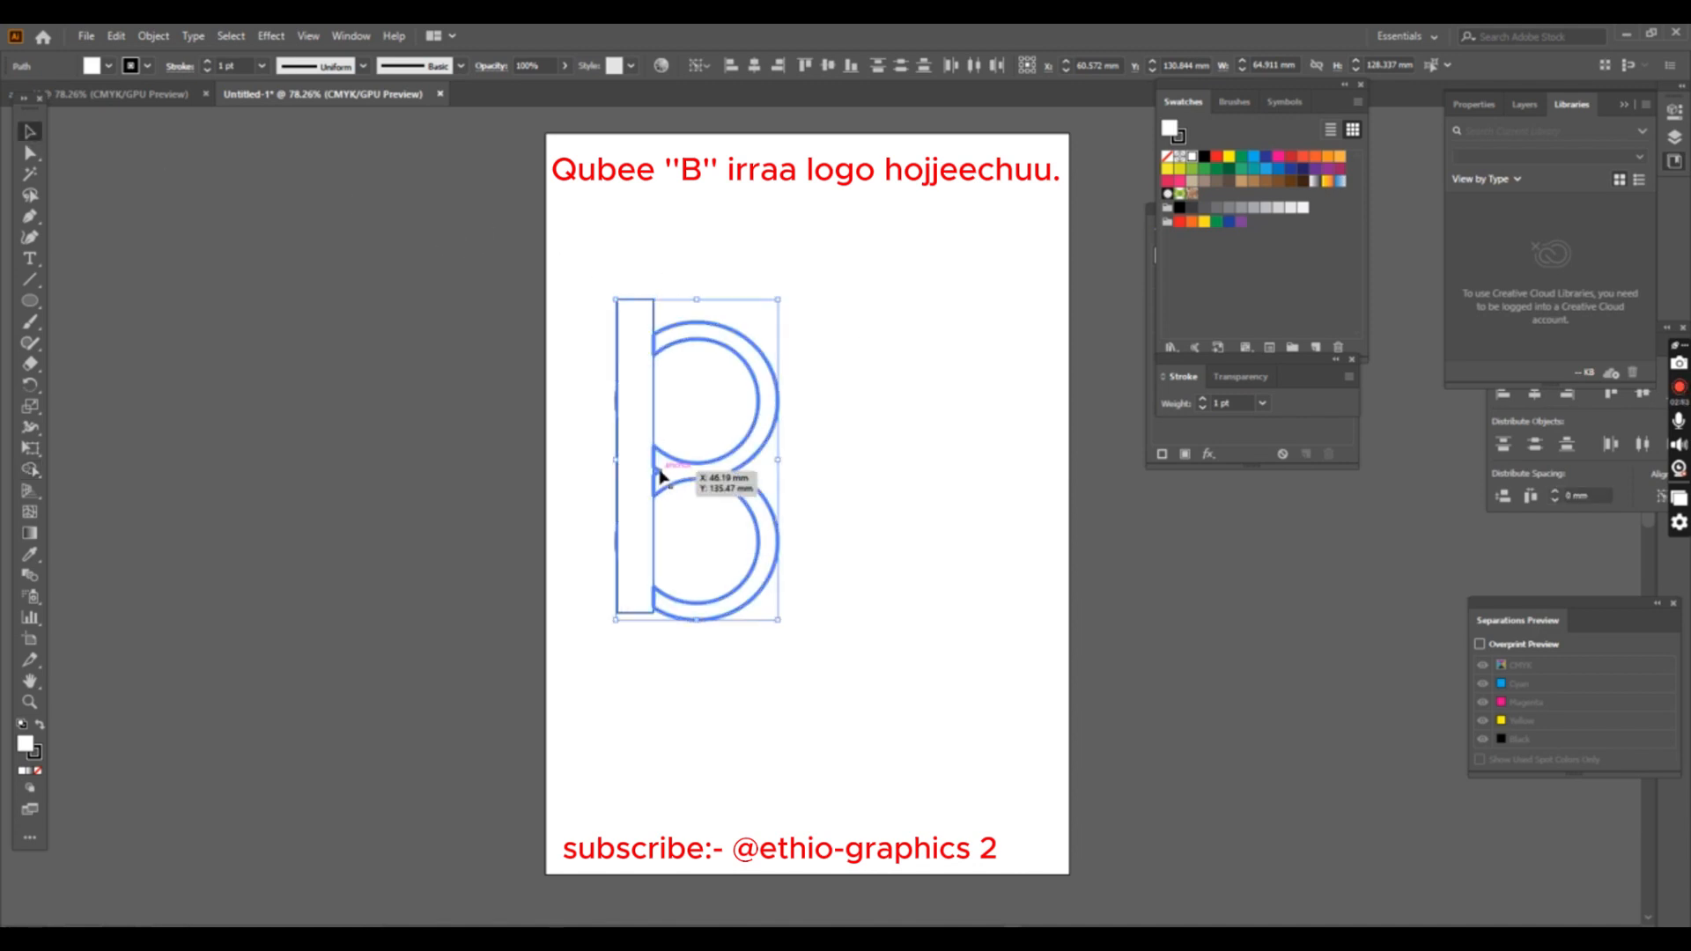
- Merge the small leftover piece between the two bowls into the joined rings with the Shape Builder
click(788, 471)
drag(581, 269, 812, 568)
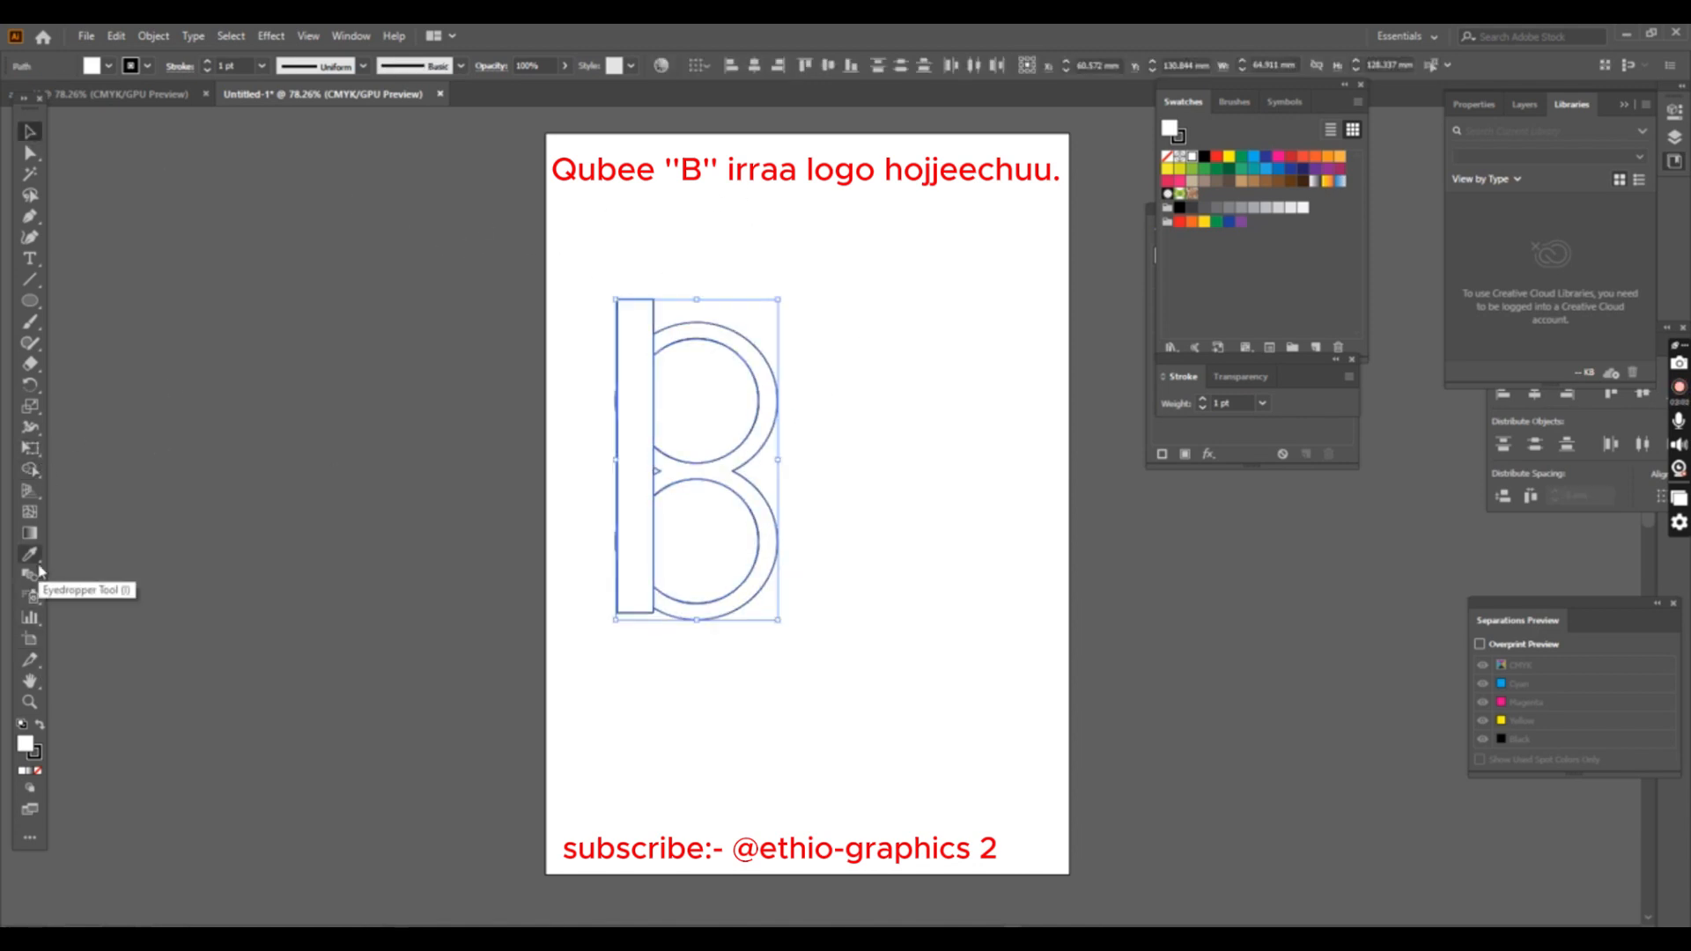
click(30, 470)
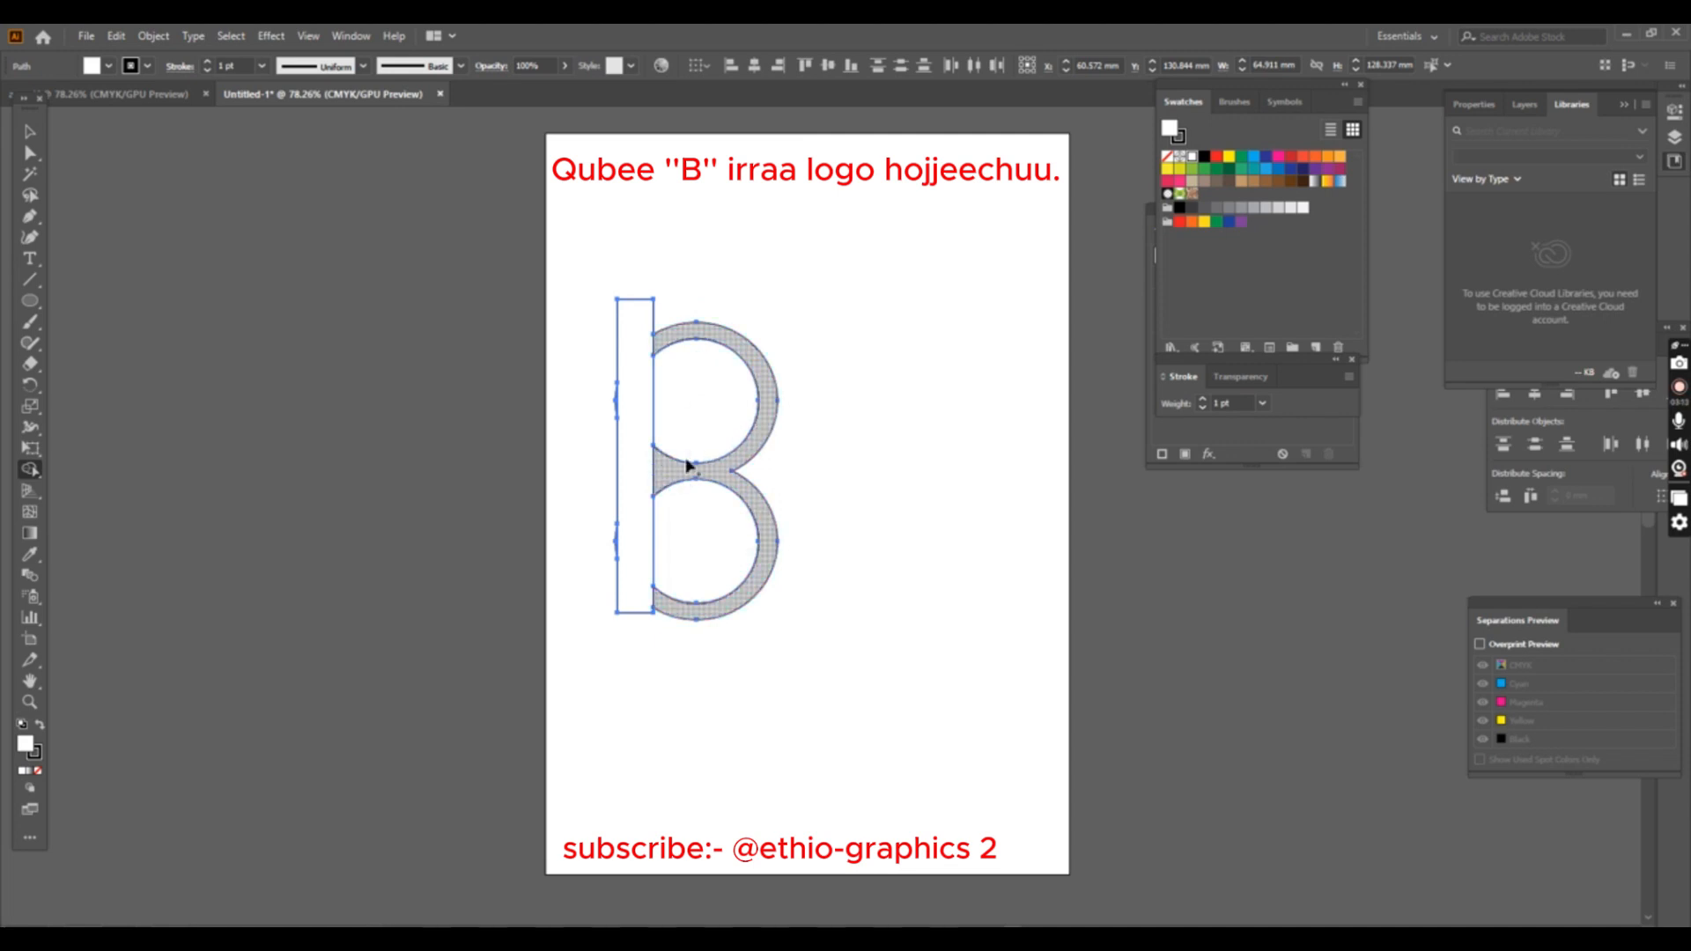
- Delete the two leftover slivers along the stem's outer left edge
click(30, 132)
click(890, 290)
click(615, 400)
key(Delete)
click(615, 542)
key(Delete)
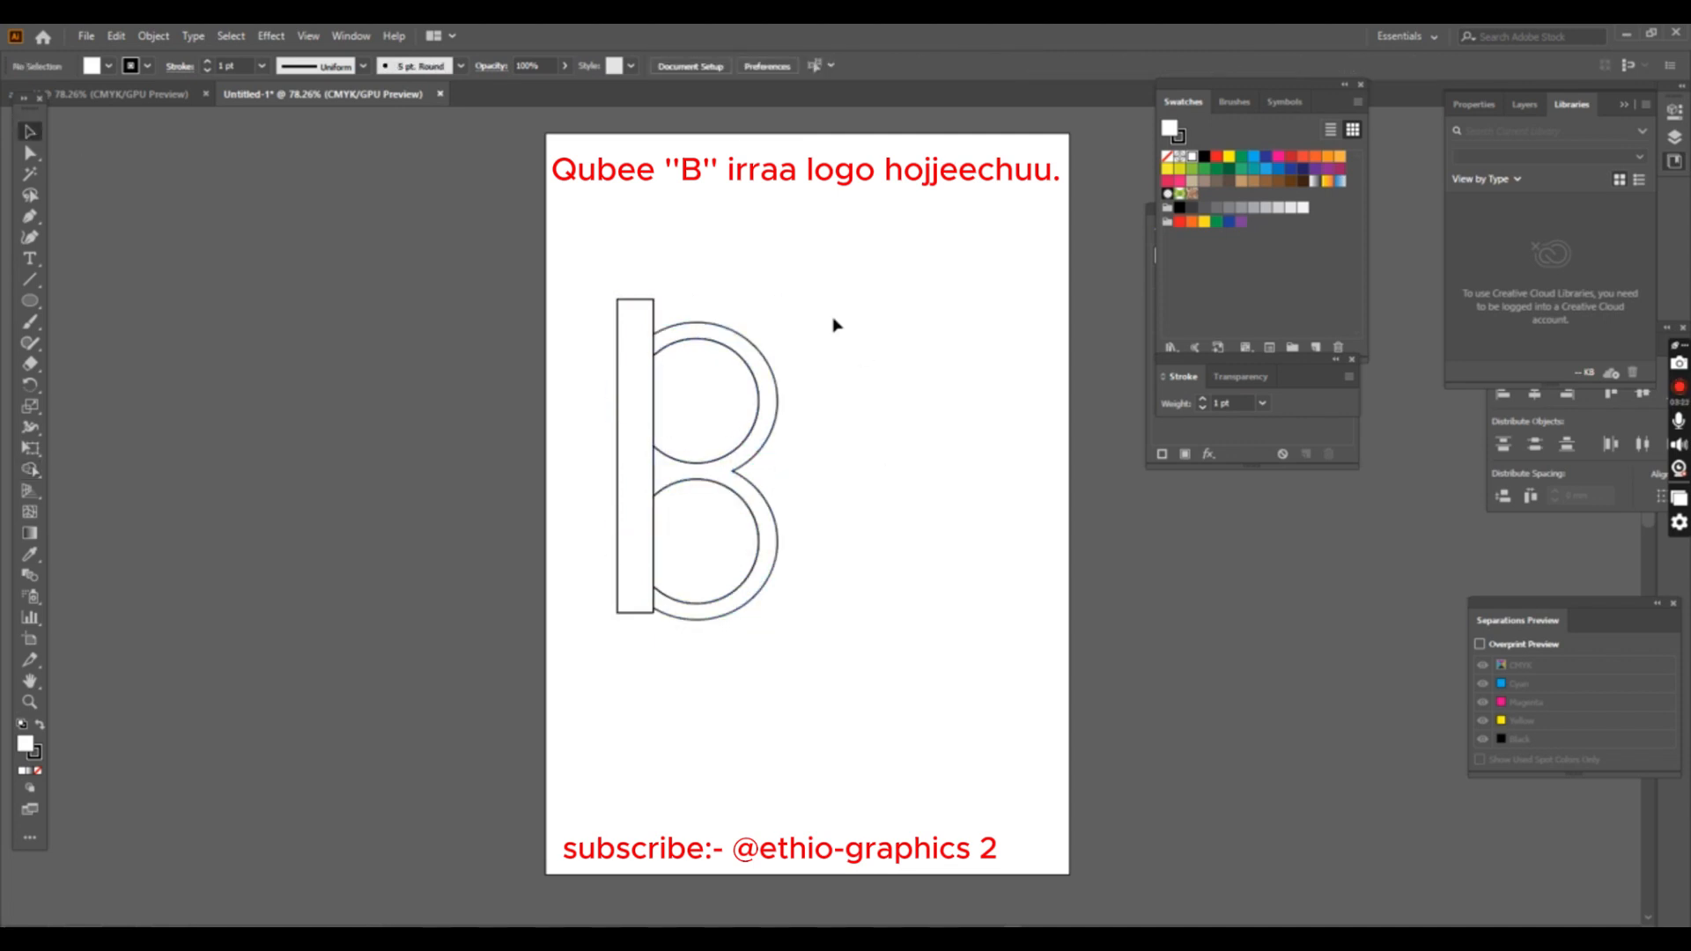
- Shorten the stem to meet the bowls at both ends and narrow it, making it about 12 by 110 mm
click(654, 305)
drag(636, 300, 637, 333)
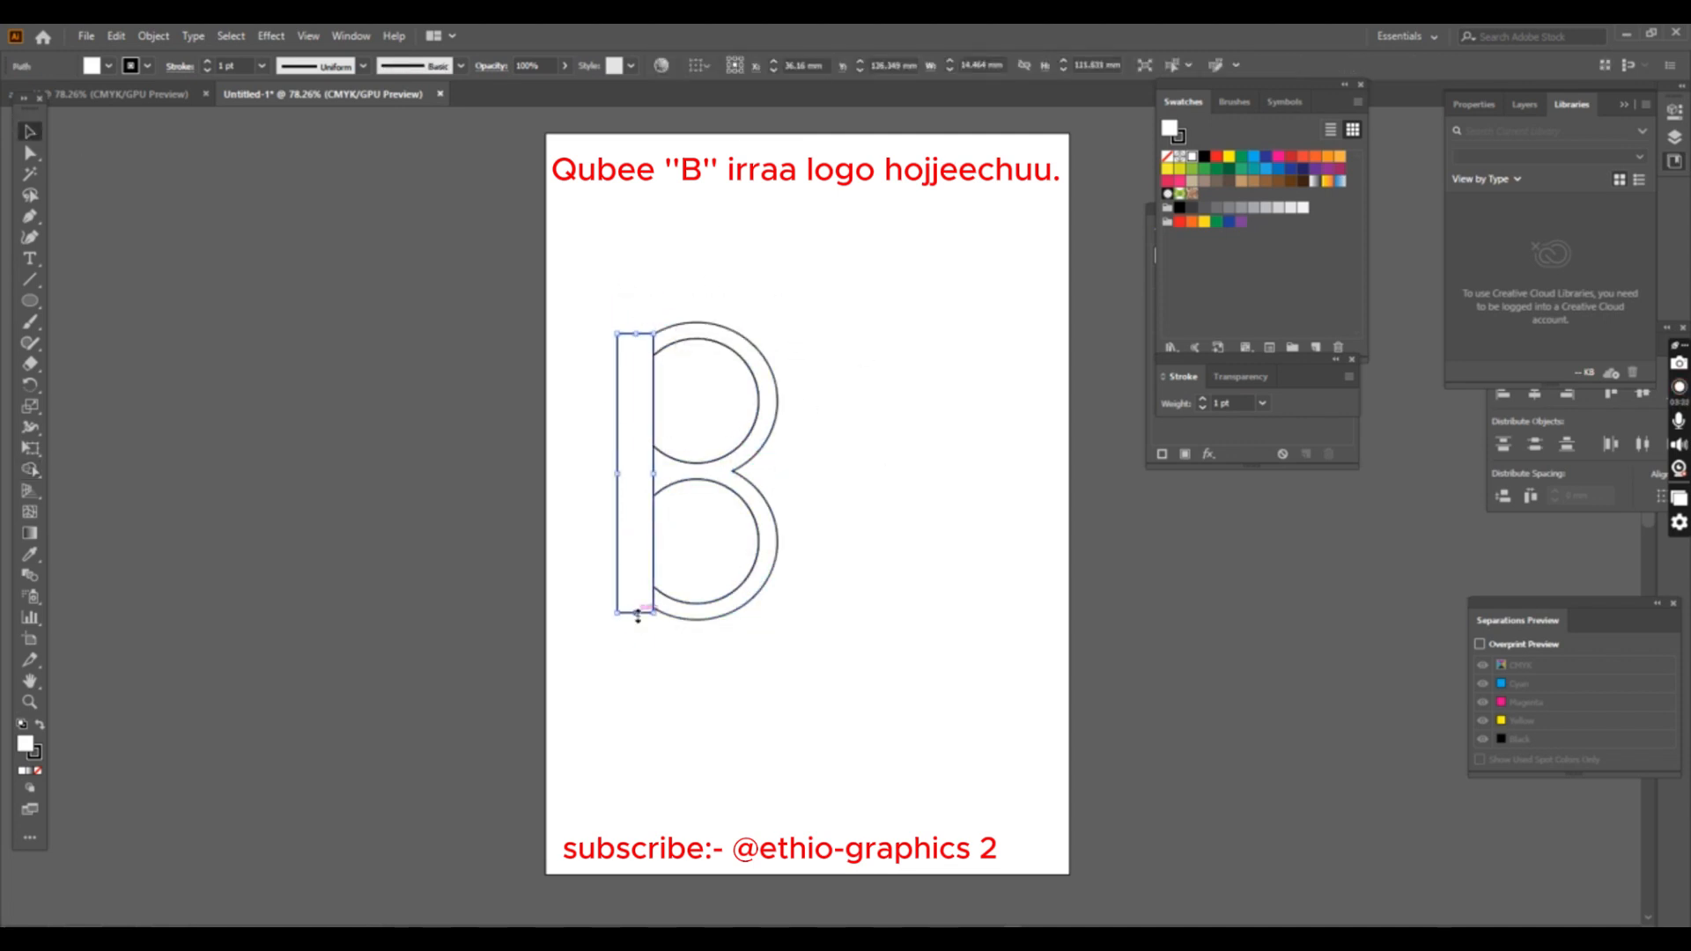
drag(638, 615, 638, 611)
drag(637, 612, 638, 609)
drag(618, 472, 626, 470)
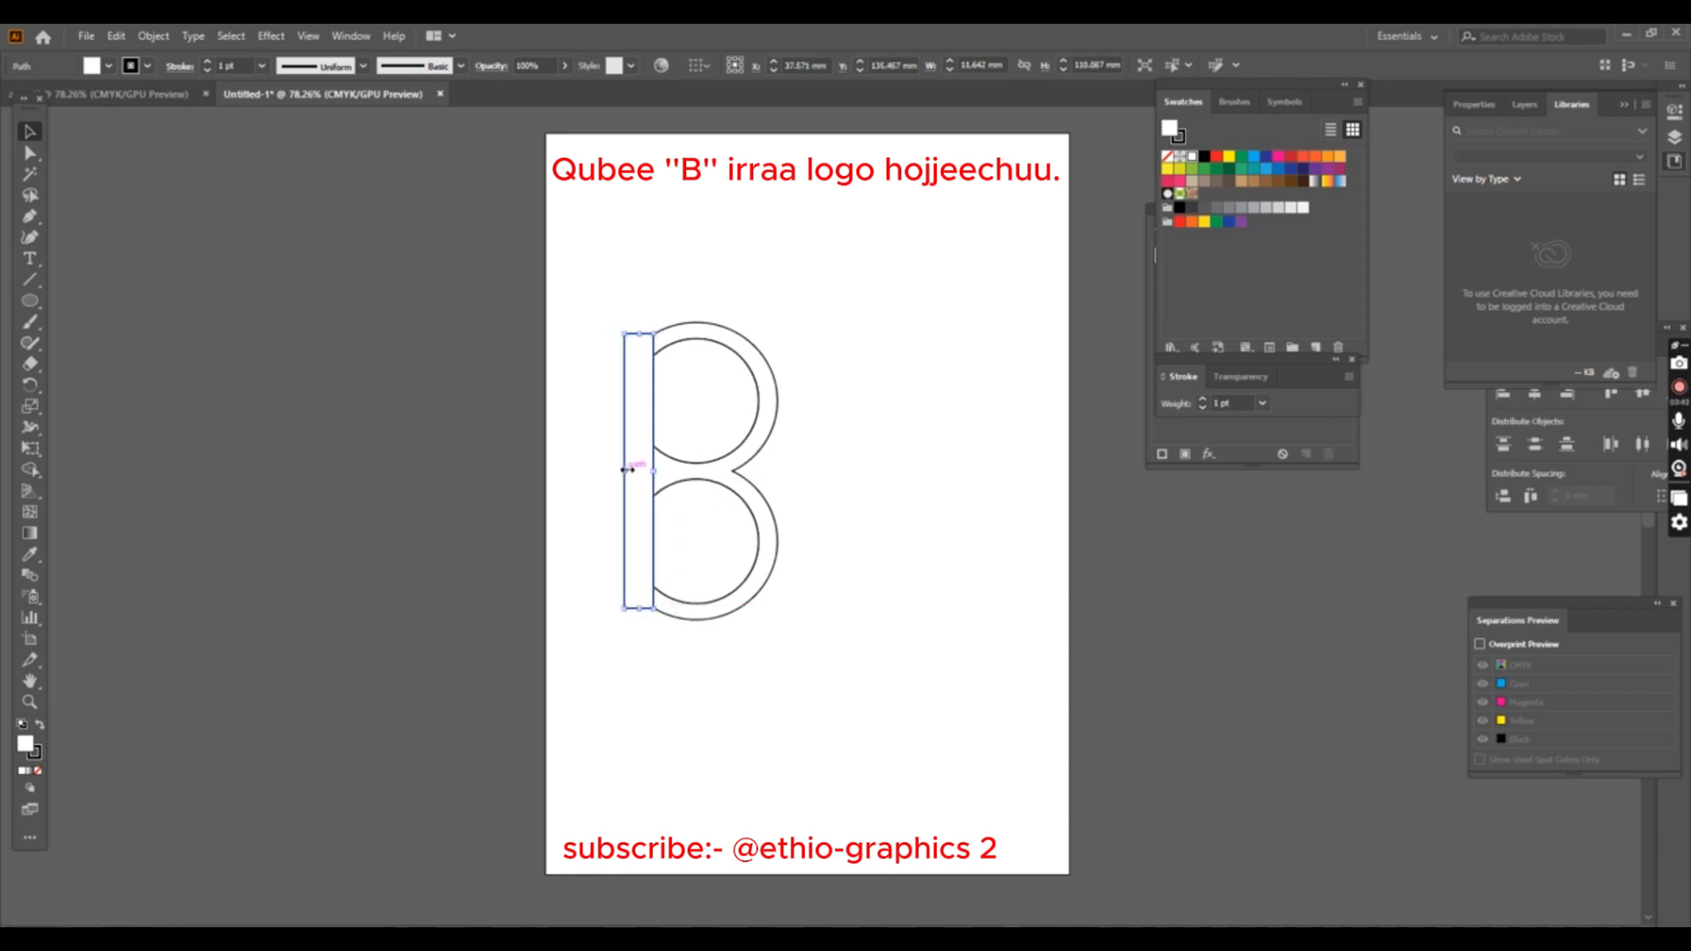
- Round the stem's upper-left and lower-left corners to a radius of about 11 mm
click(32, 155)
click(624, 333)
drag(636, 345, 658, 368)
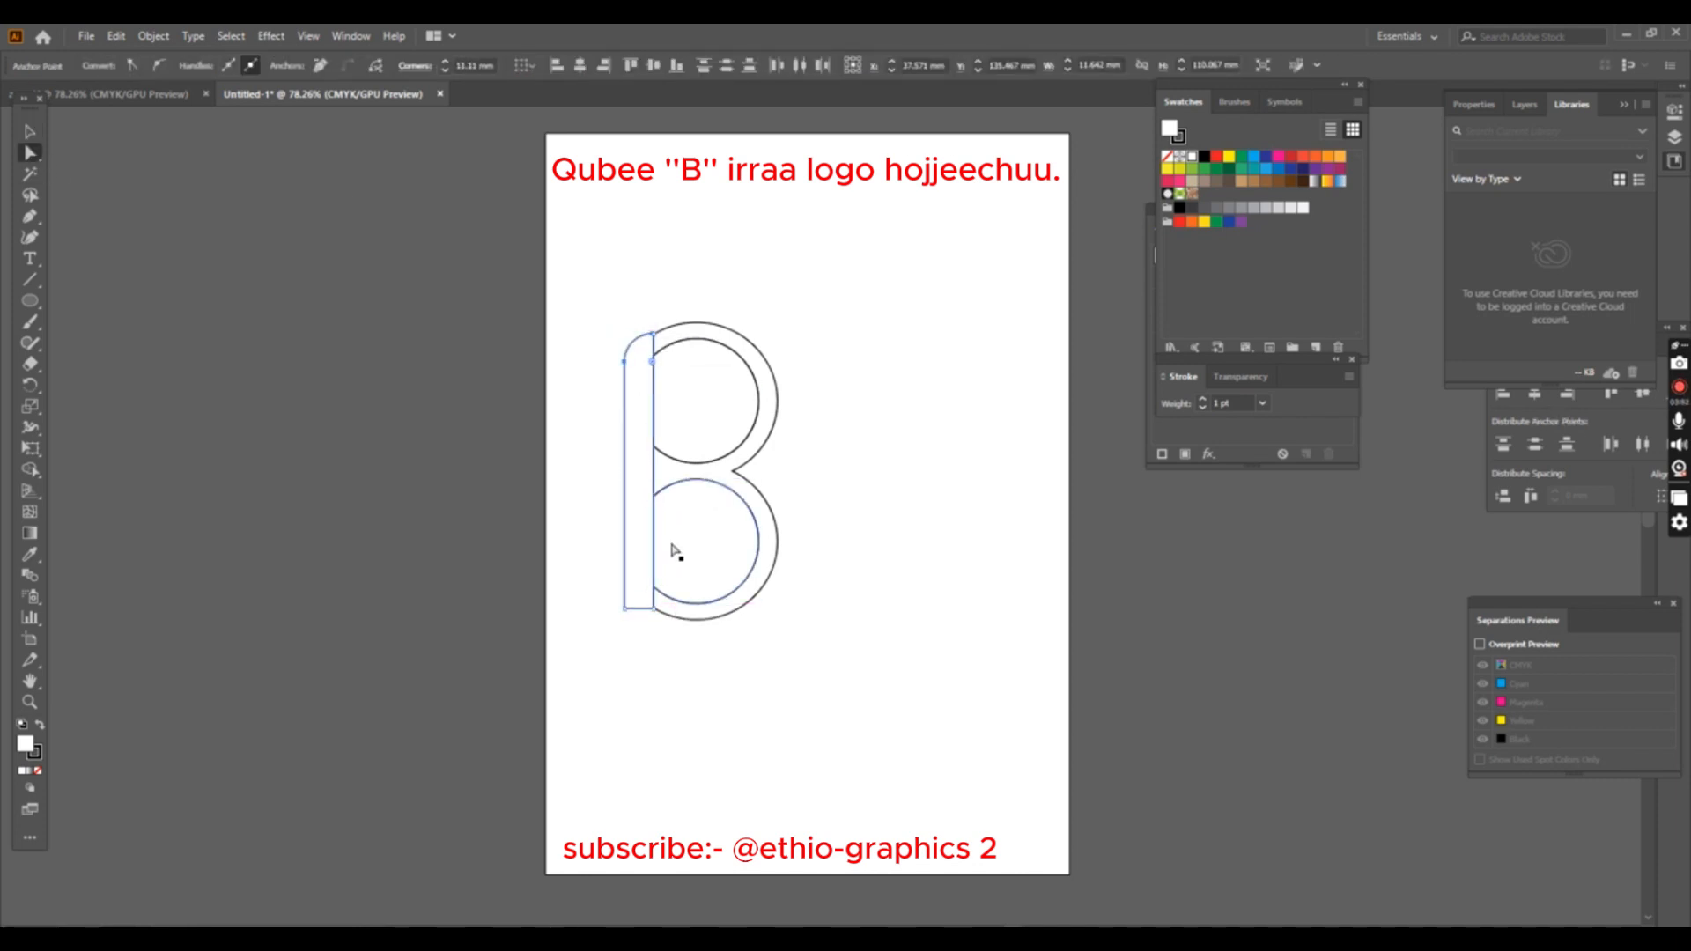
click(624, 609)
drag(652, 581, 652, 583)
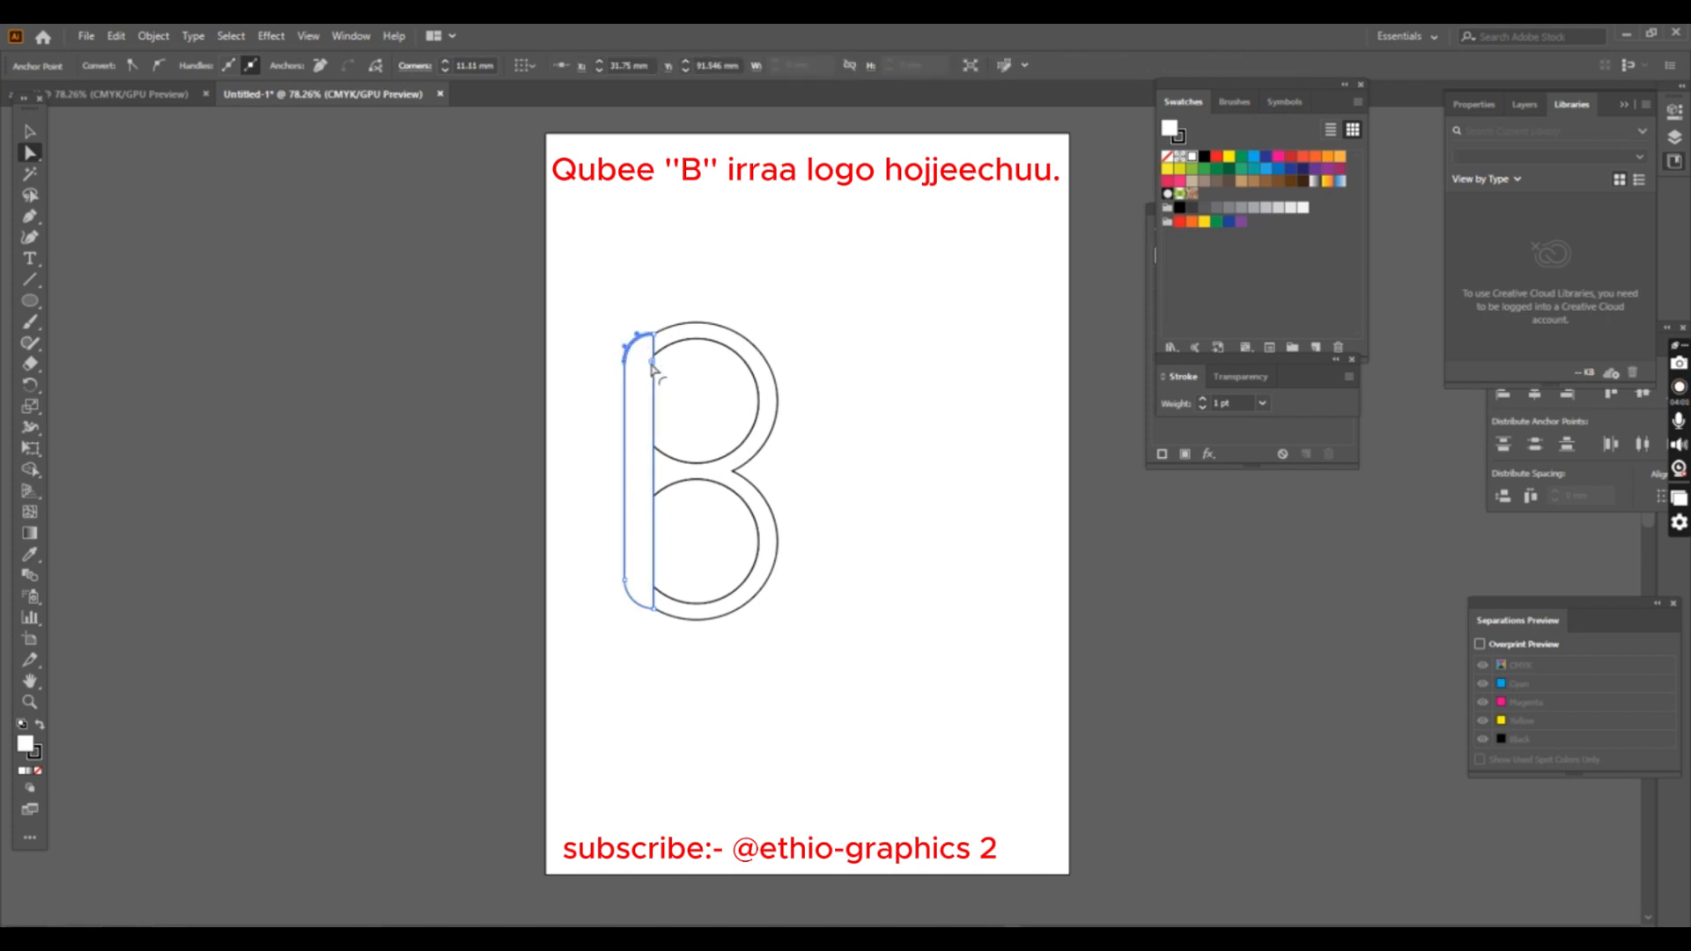
click(653, 294)
- Fill the double bowl and the stem of the B with red
click(748, 458)
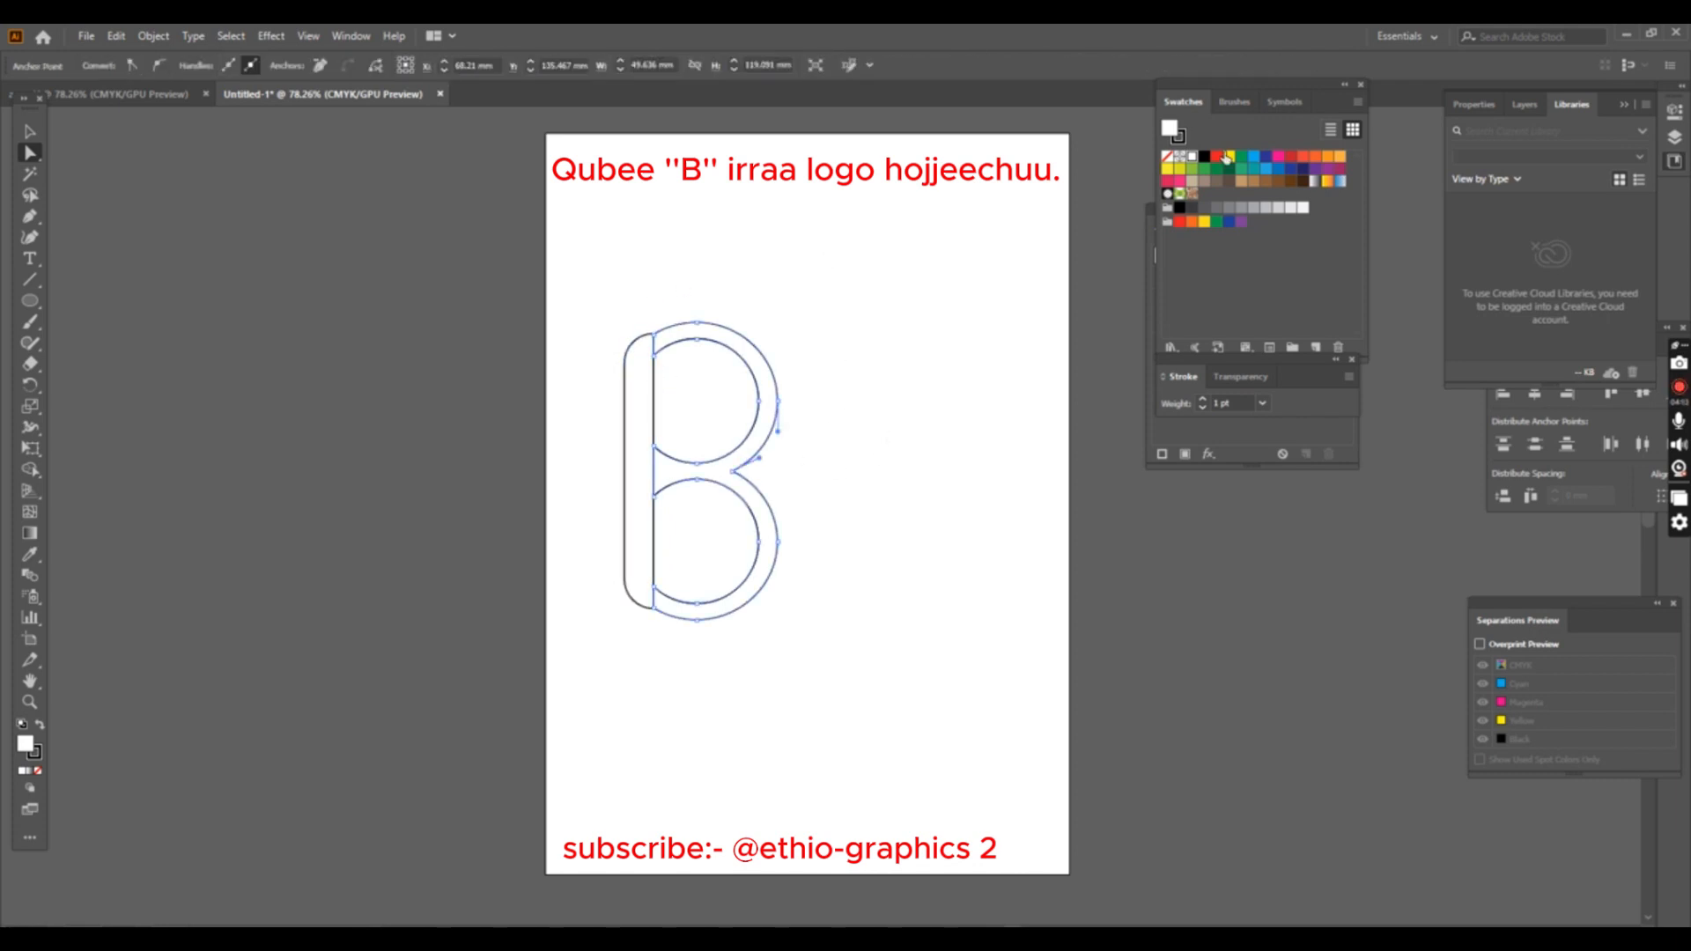
click(1216, 156)
click(636, 352)
click(1216, 157)
click(826, 382)
- Select the whole B and set its stroke to none
drag(832, 308, 609, 603)
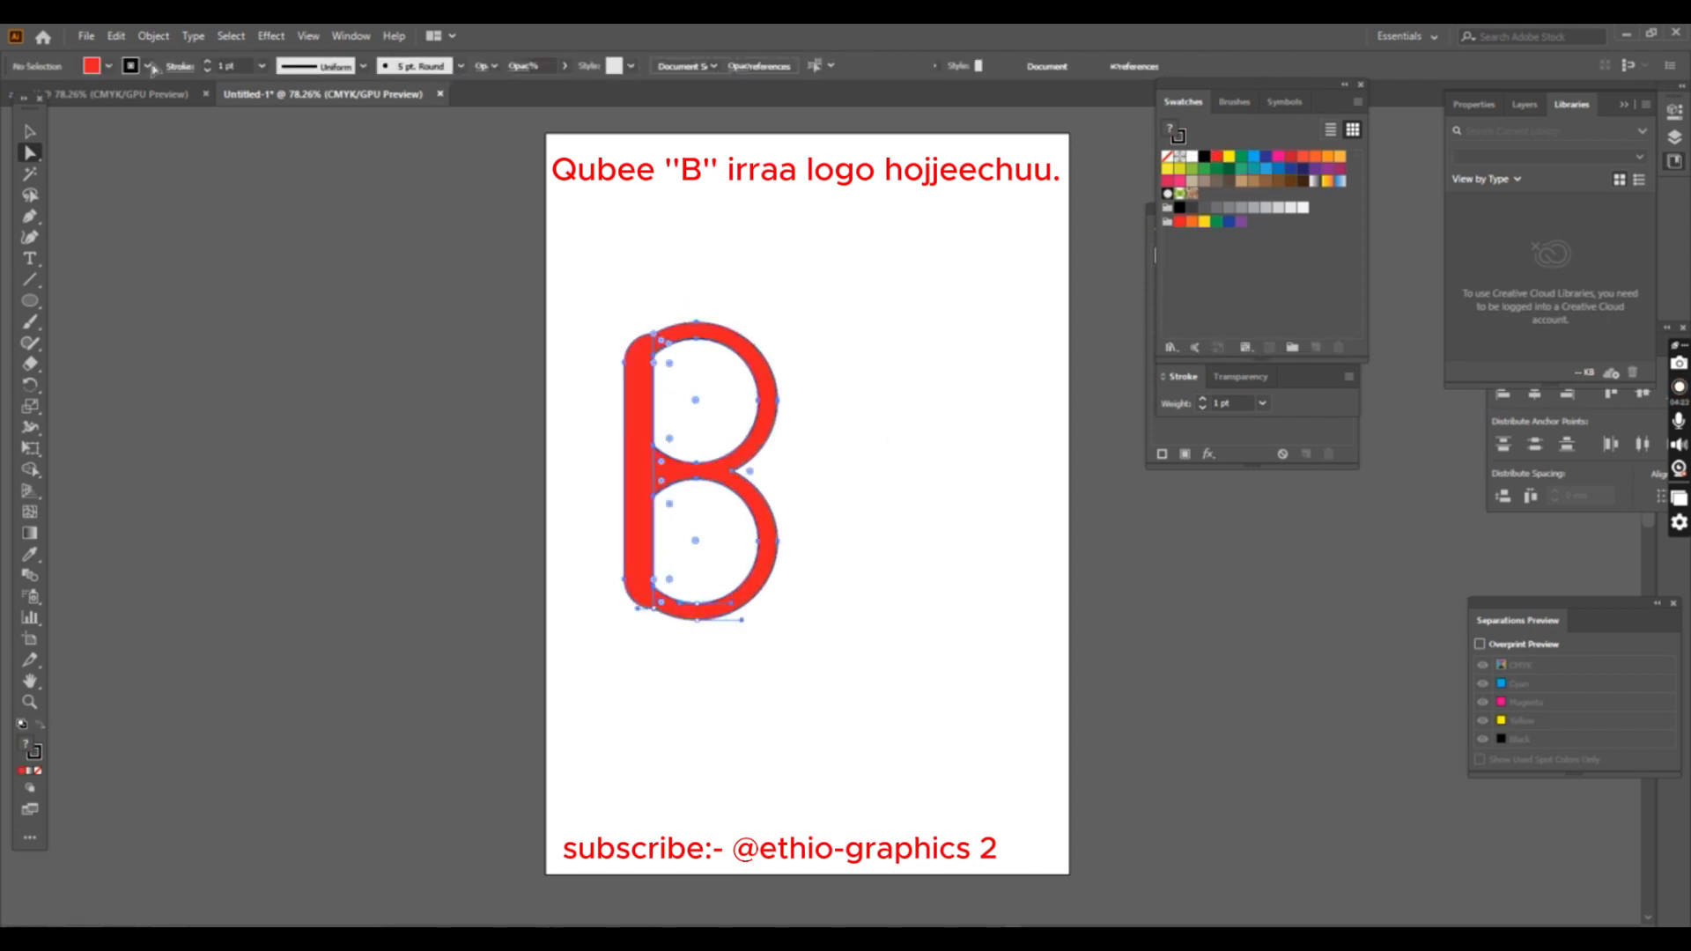
click(29, 130)
click(699, 238)
click(147, 66)
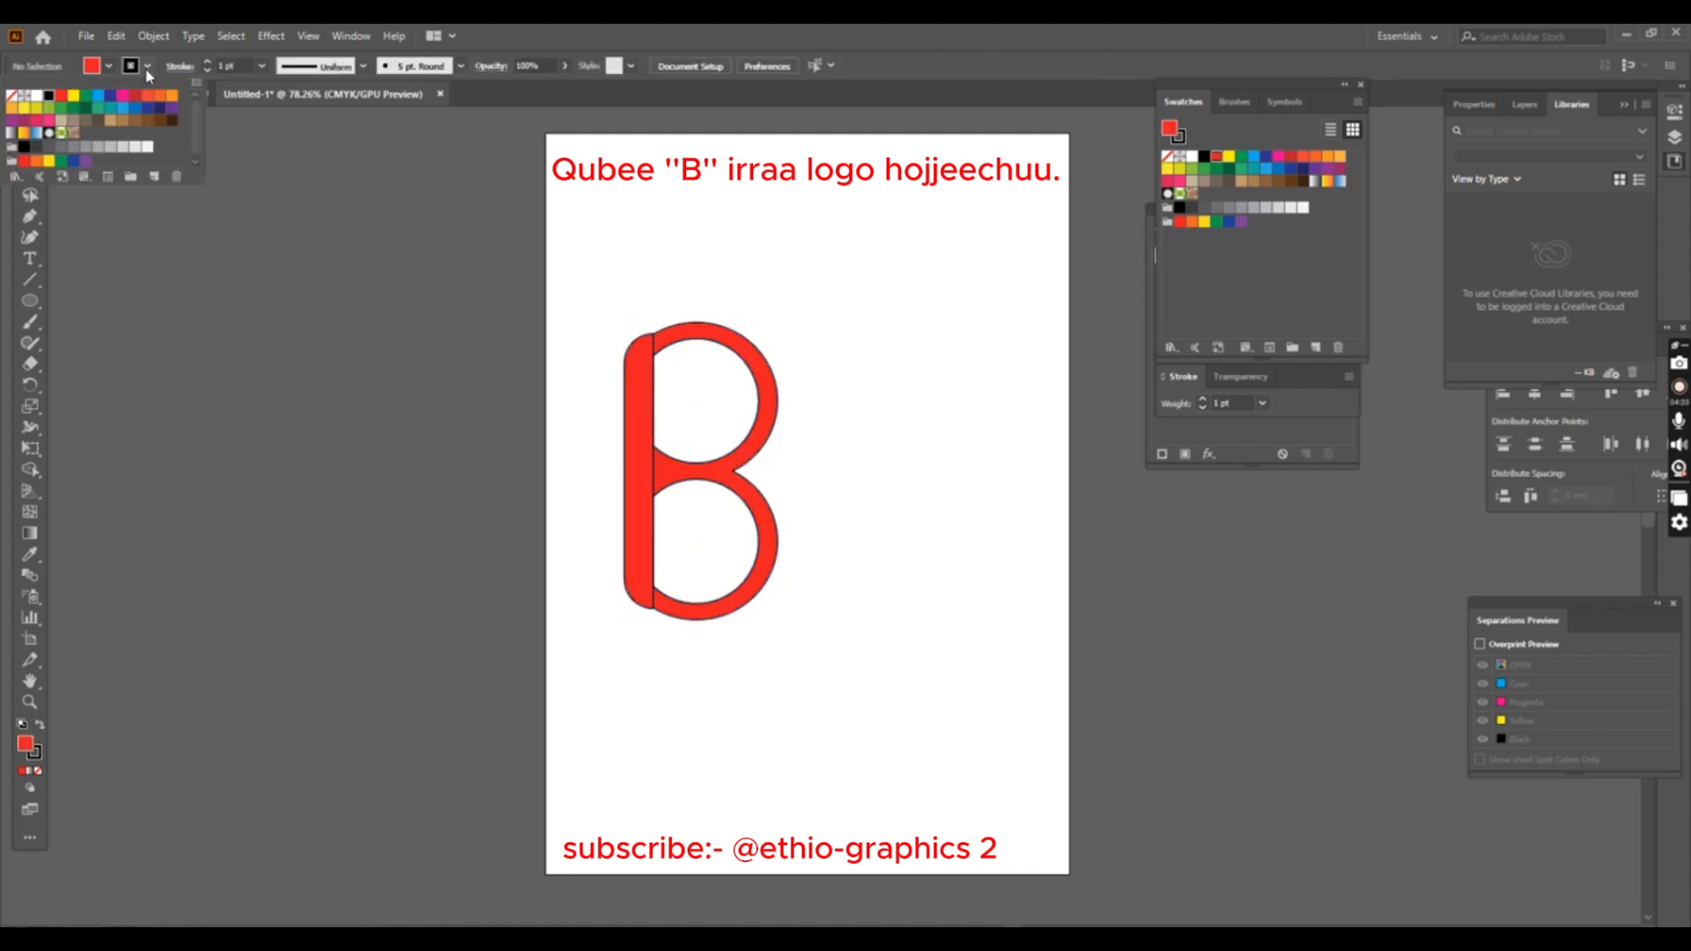
click(11, 96)
click(611, 271)
drag(611, 271, 814, 638)
click(147, 66)
click(12, 97)
click(839, 293)
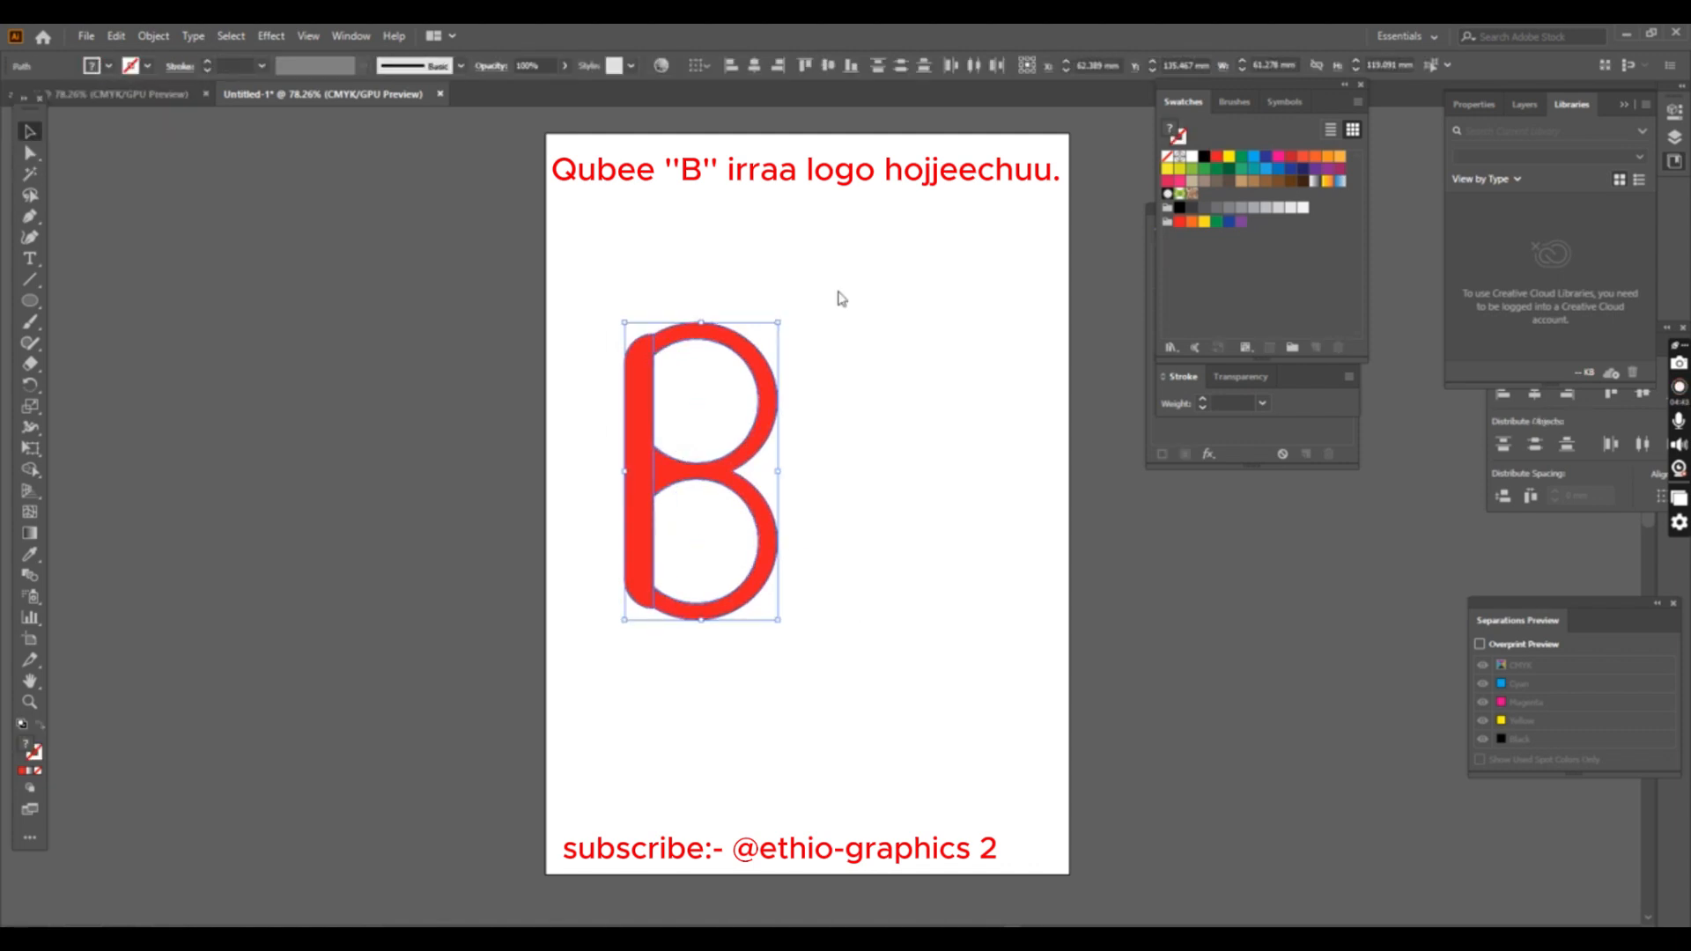
click(839, 293)
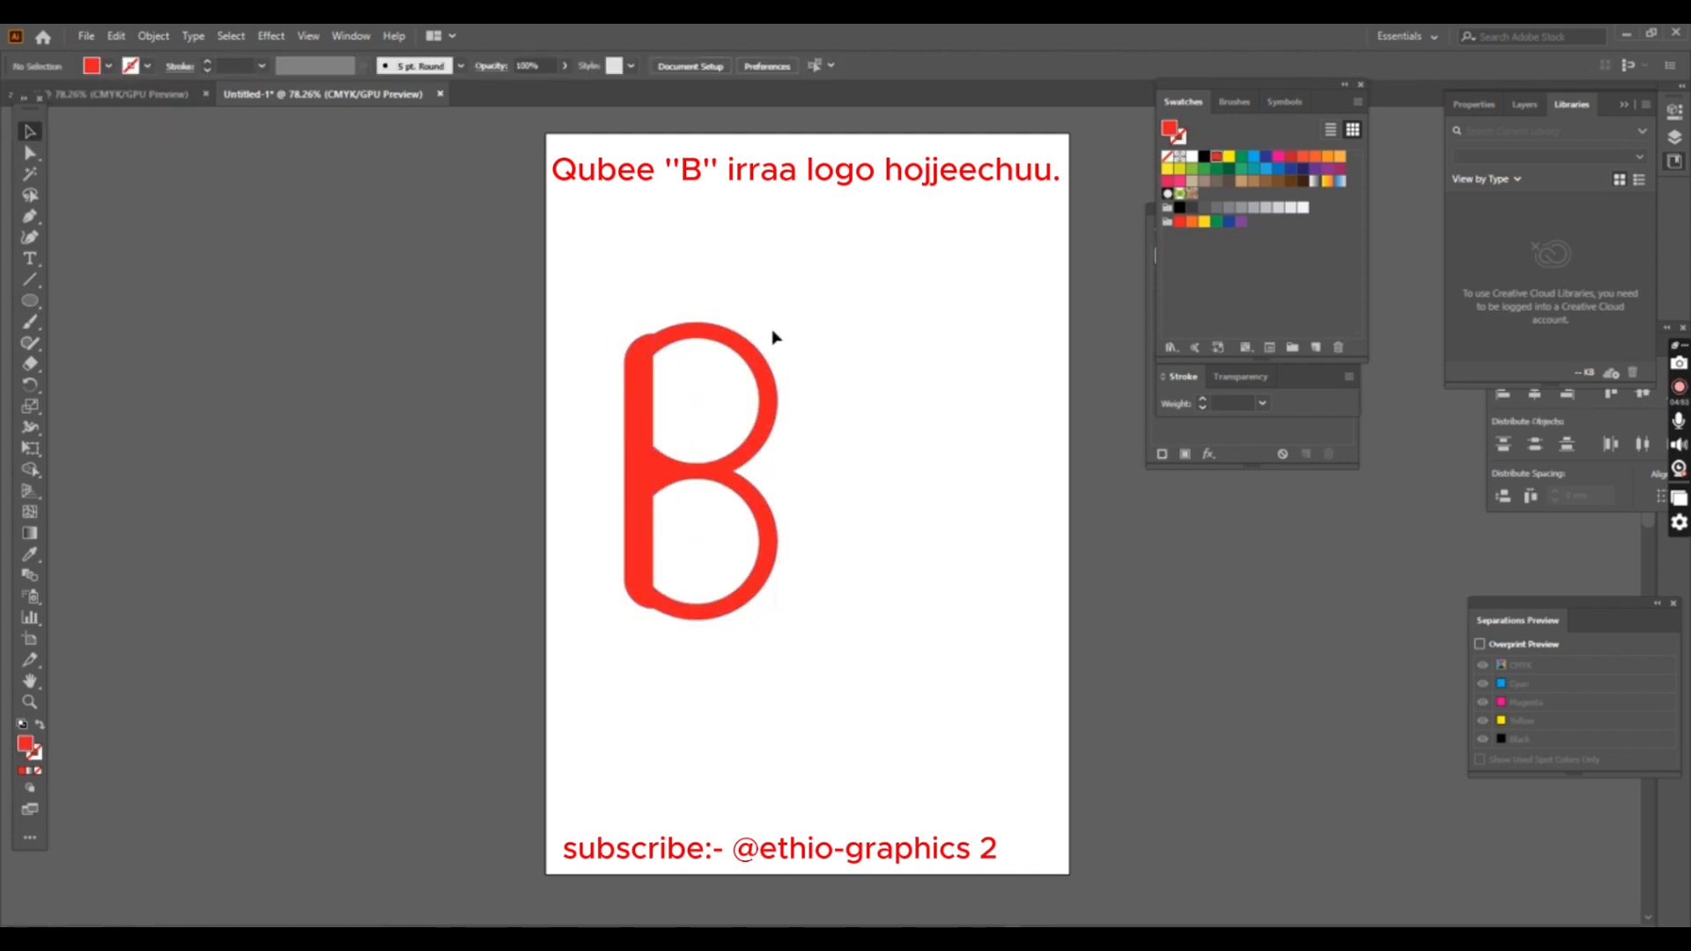
drag(841, 208, 974, 352)
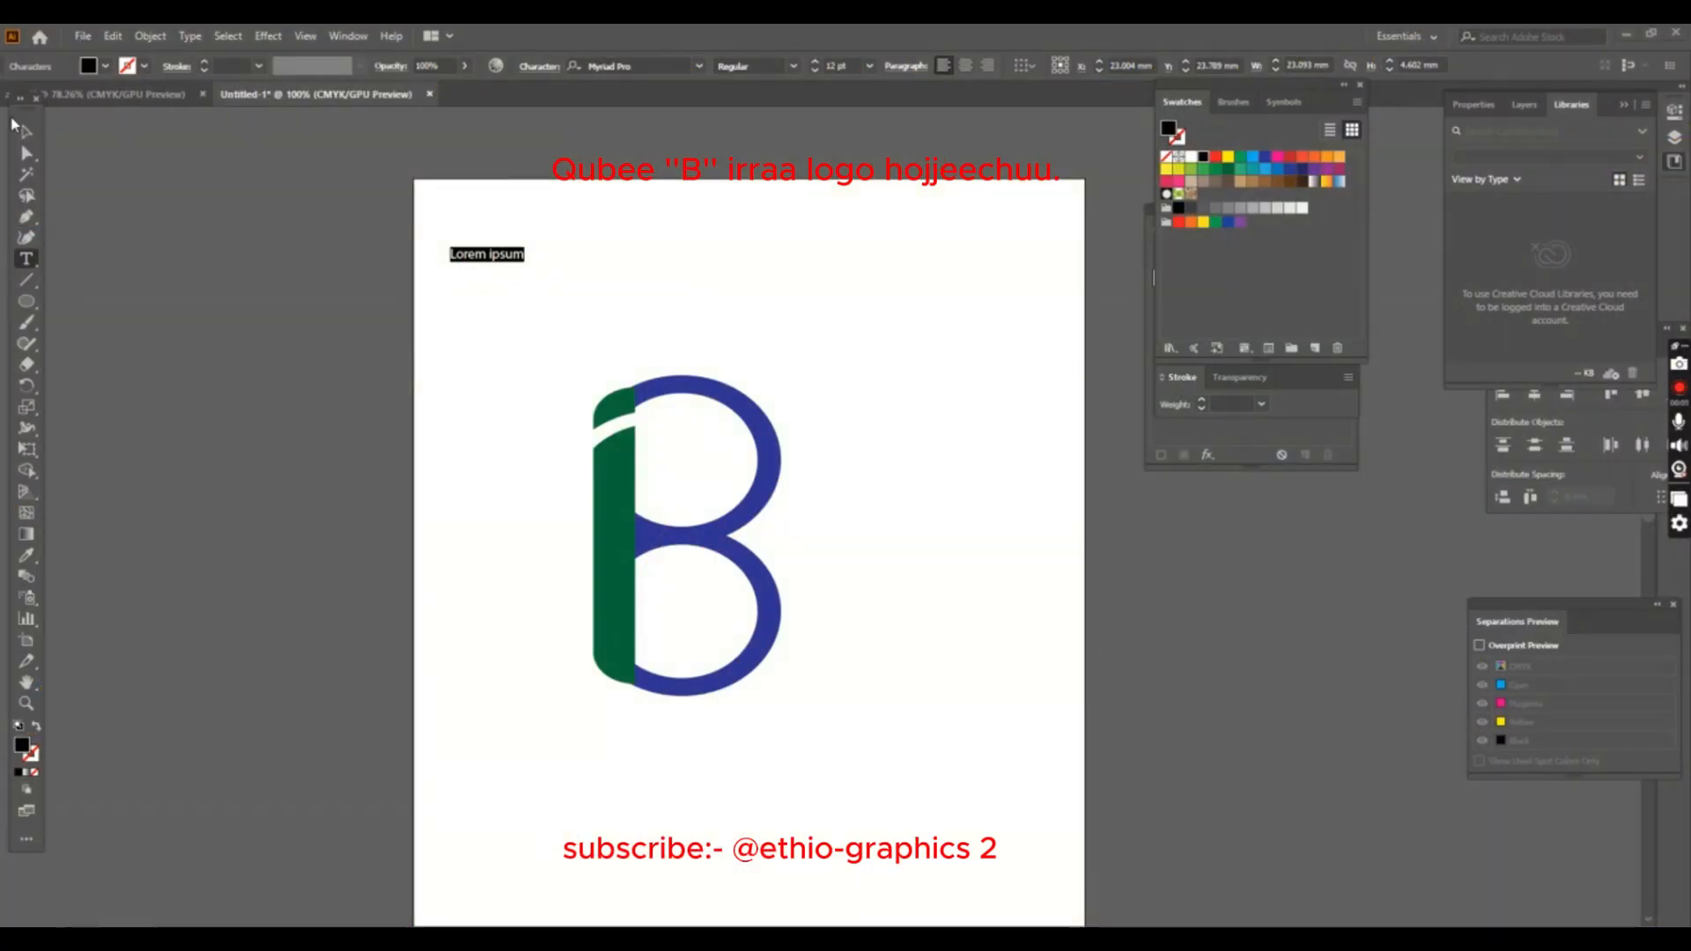
- Finish the title above the logo as "B, letter logo/ qubee B irraa logo hojjechuu."
key(BackSpace)
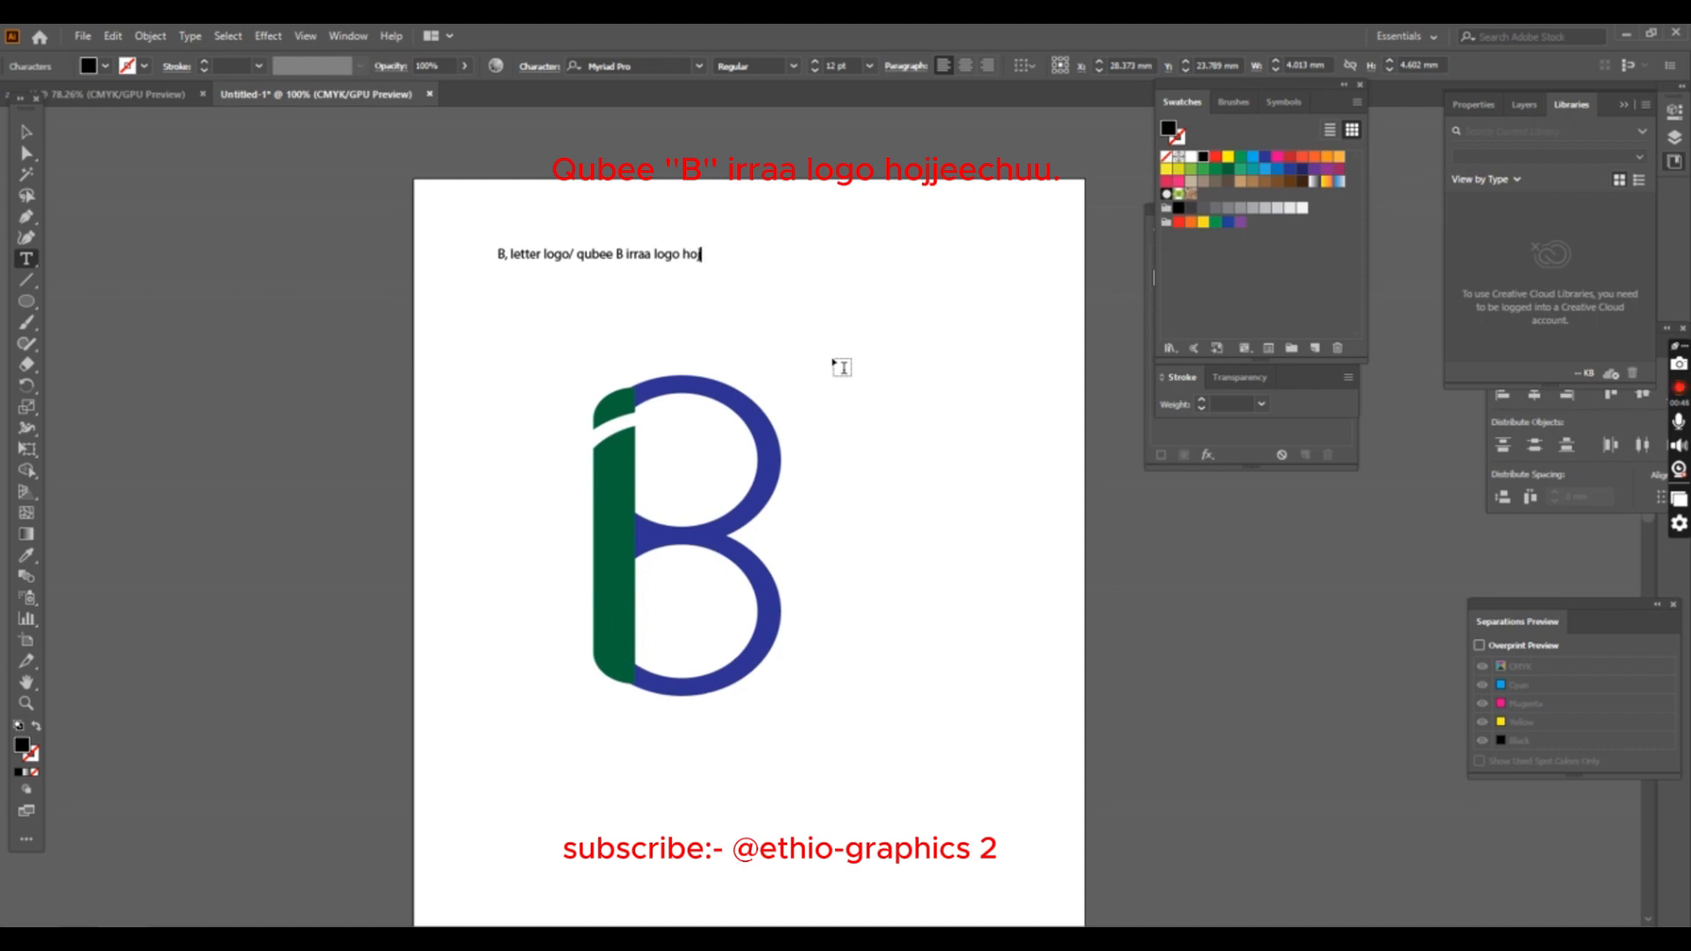
key(Escape)
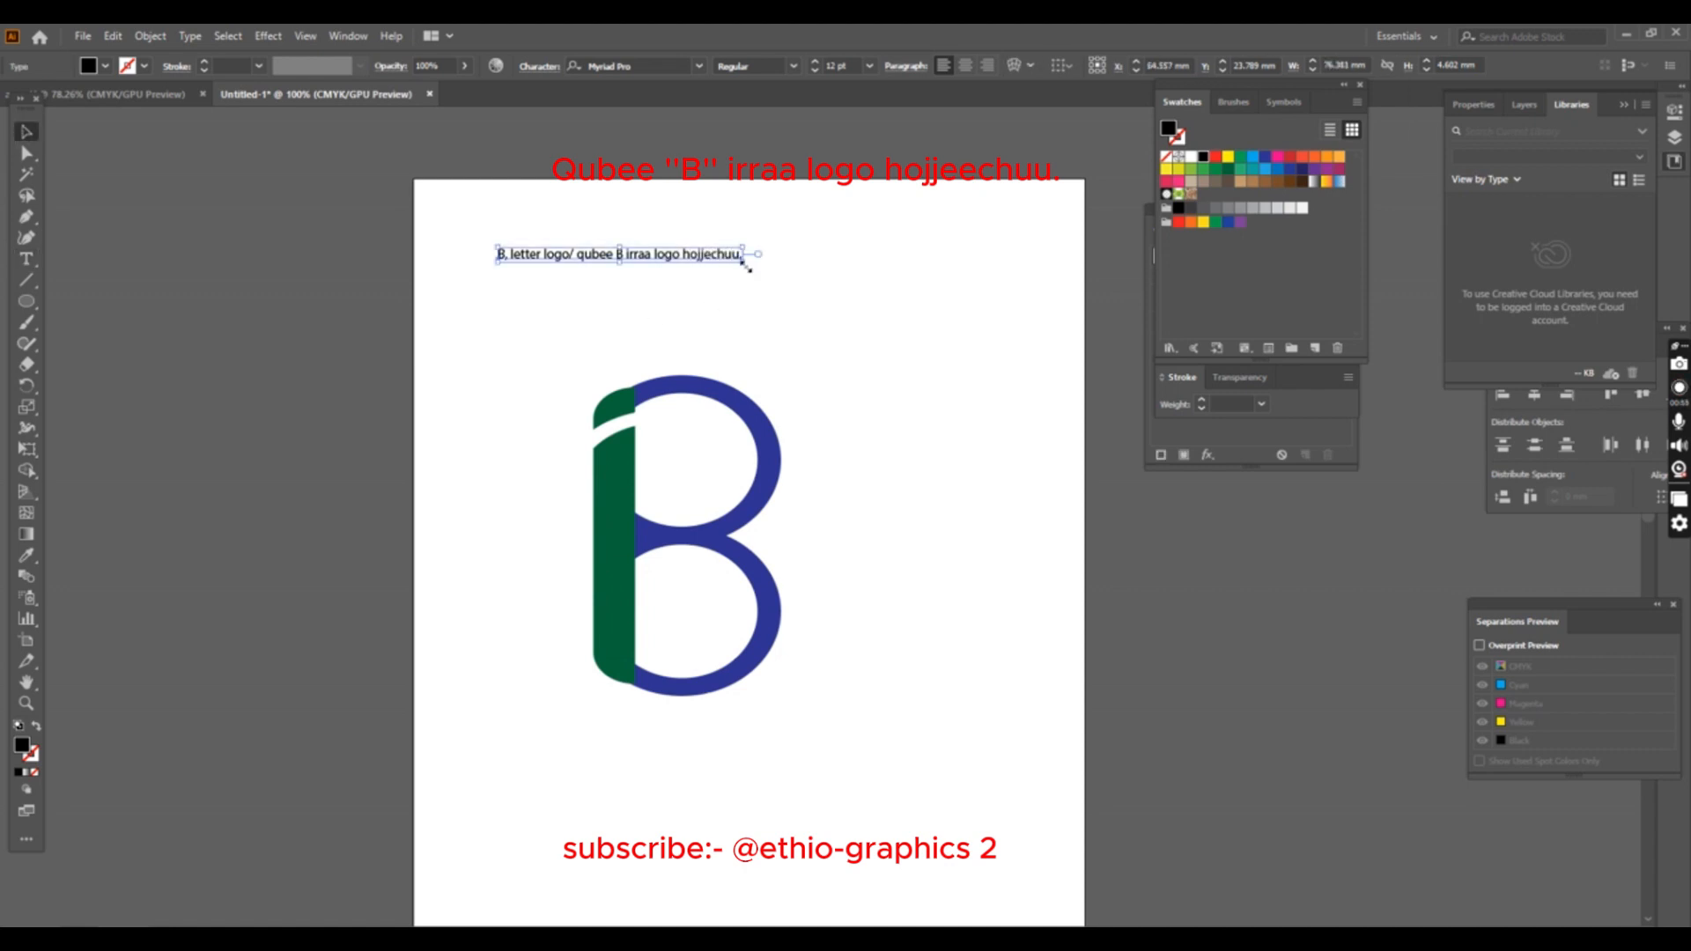
- Enlarge the title to about 43 pt and set its font to ITC Benguiat BT Bold
drag(746, 262, 871, 281)
click(699, 67)
click(856, 261)
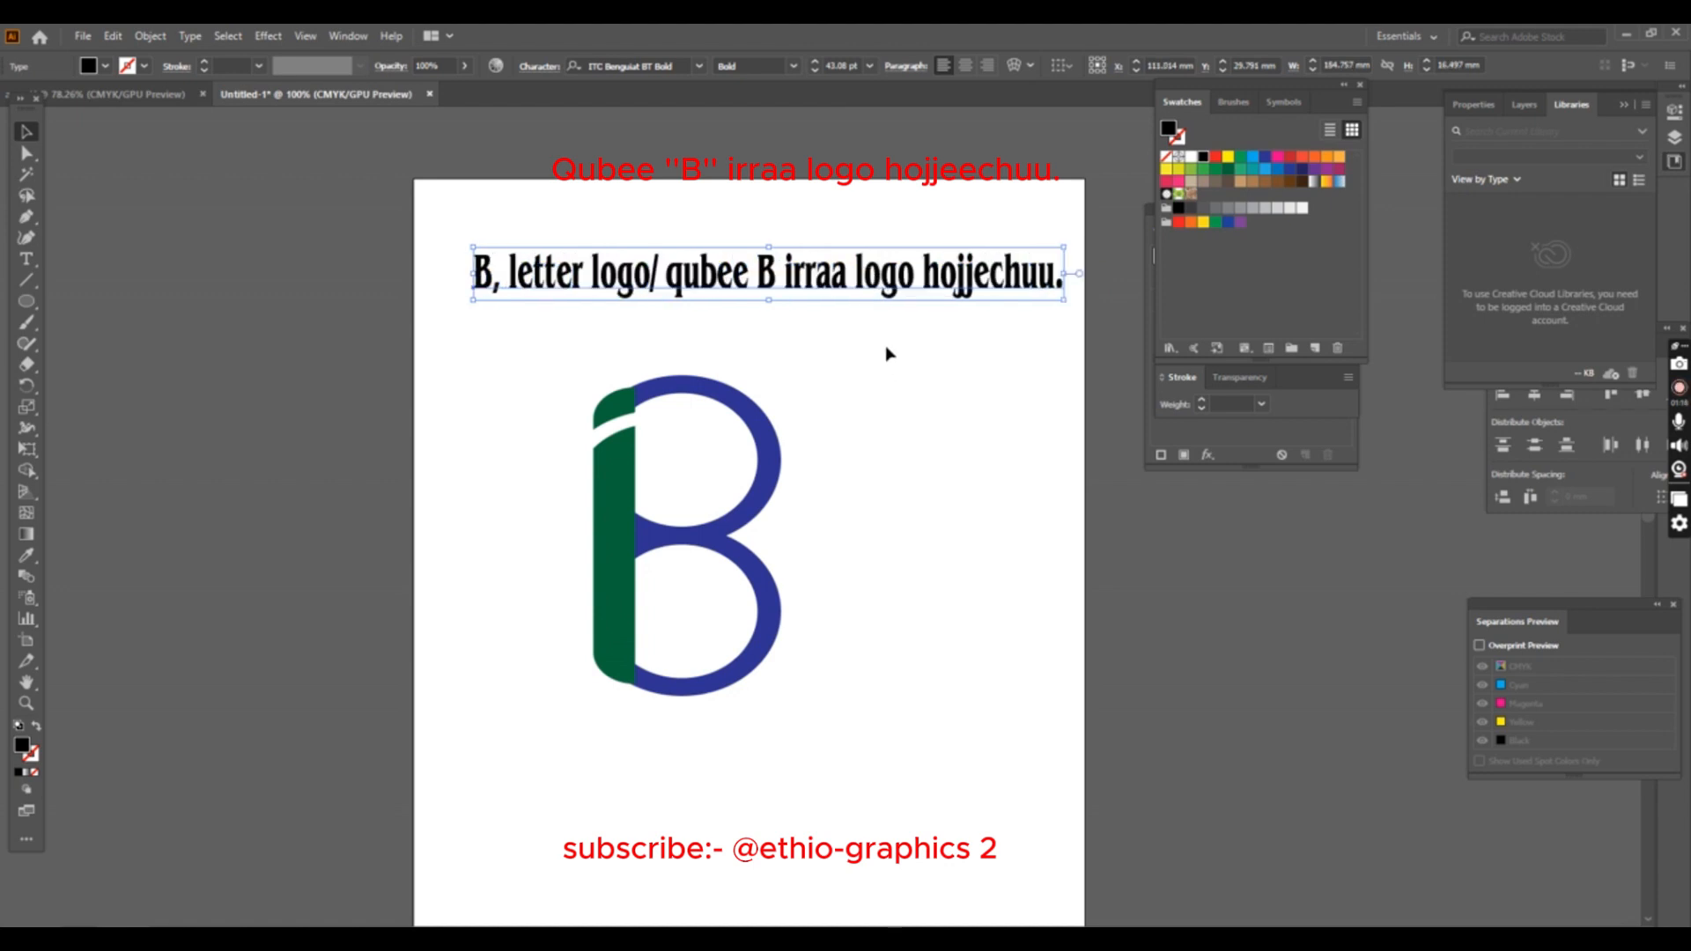
- Apply a horizontal Arc warp to the title with the bend at its positive maximum, forming a semicircle
click(152, 36)
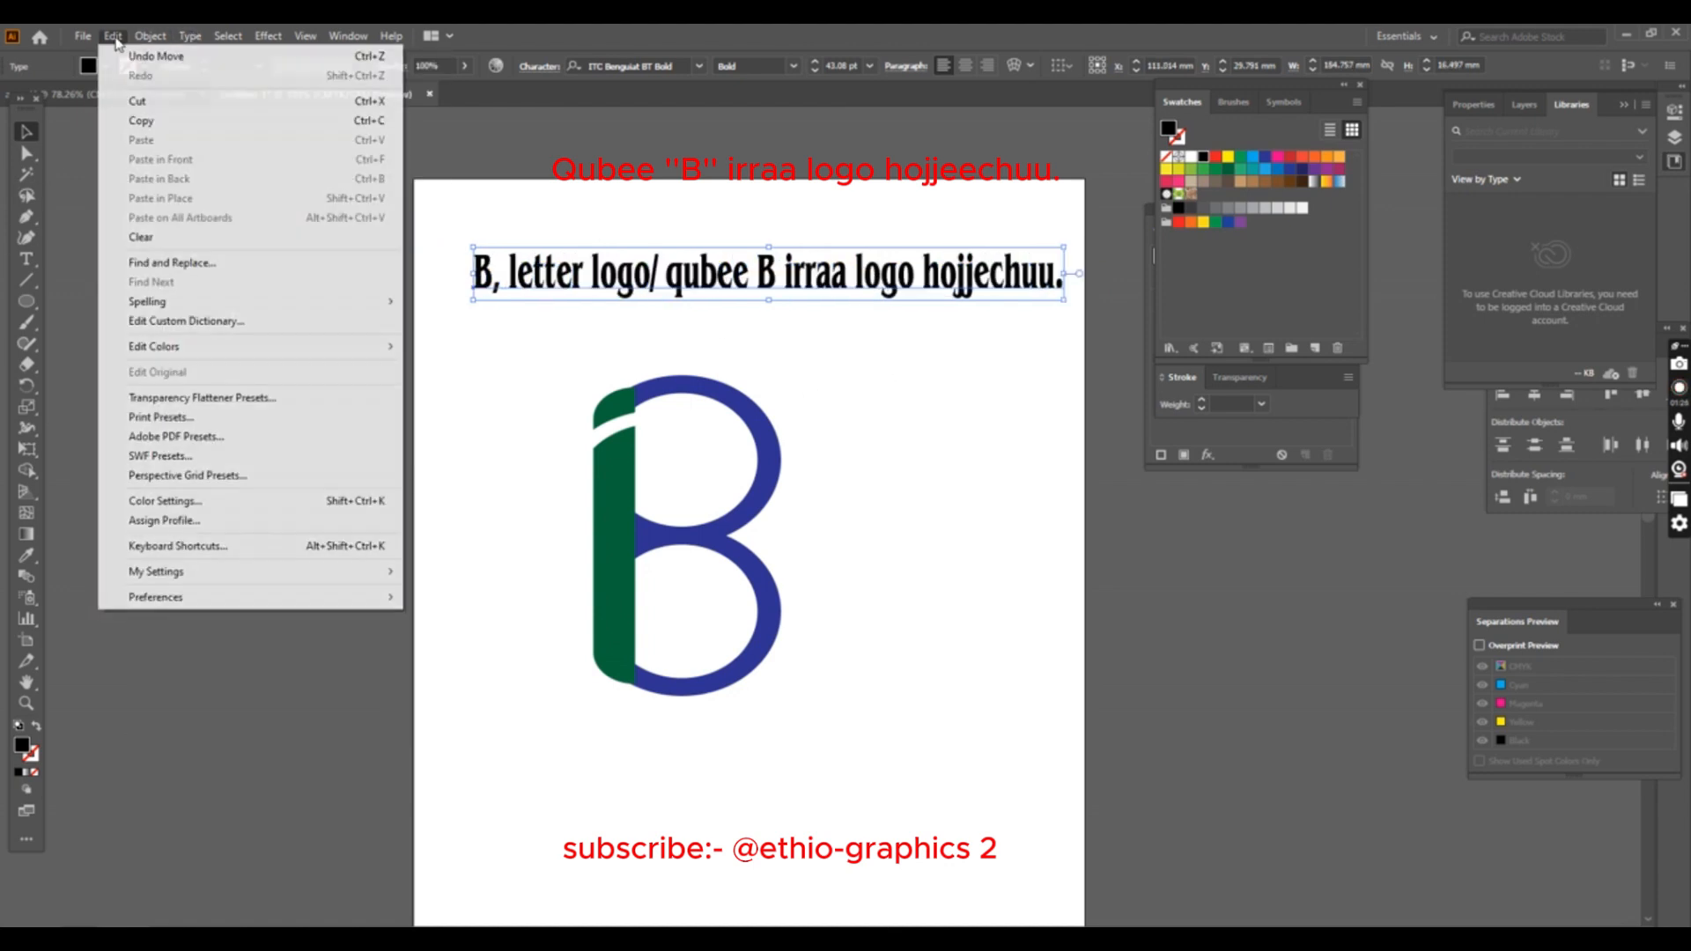
mouse_move(356, 264)
click(488, 294)
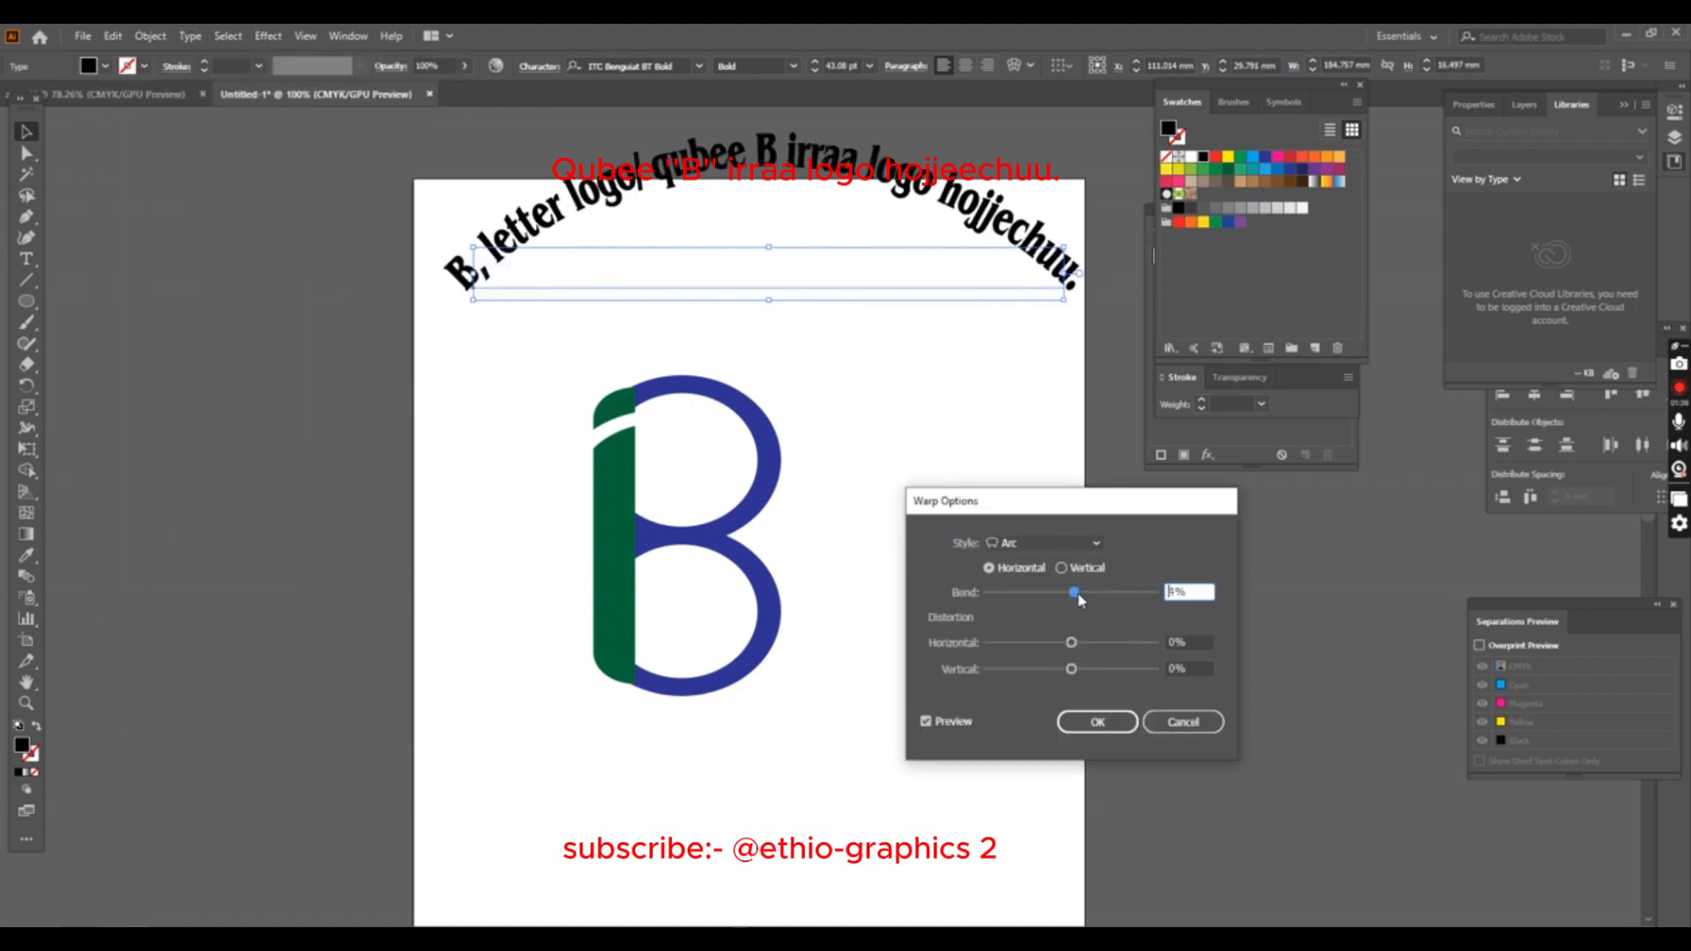
drag(1079, 601, 1153, 592)
click(1097, 722)
- Position the arched title around the top of the B and narrow its text to about 146 mm wide
drag(780, 276, 763, 694)
drag(776, 700, 764, 639)
drag(1030, 629, 939, 629)
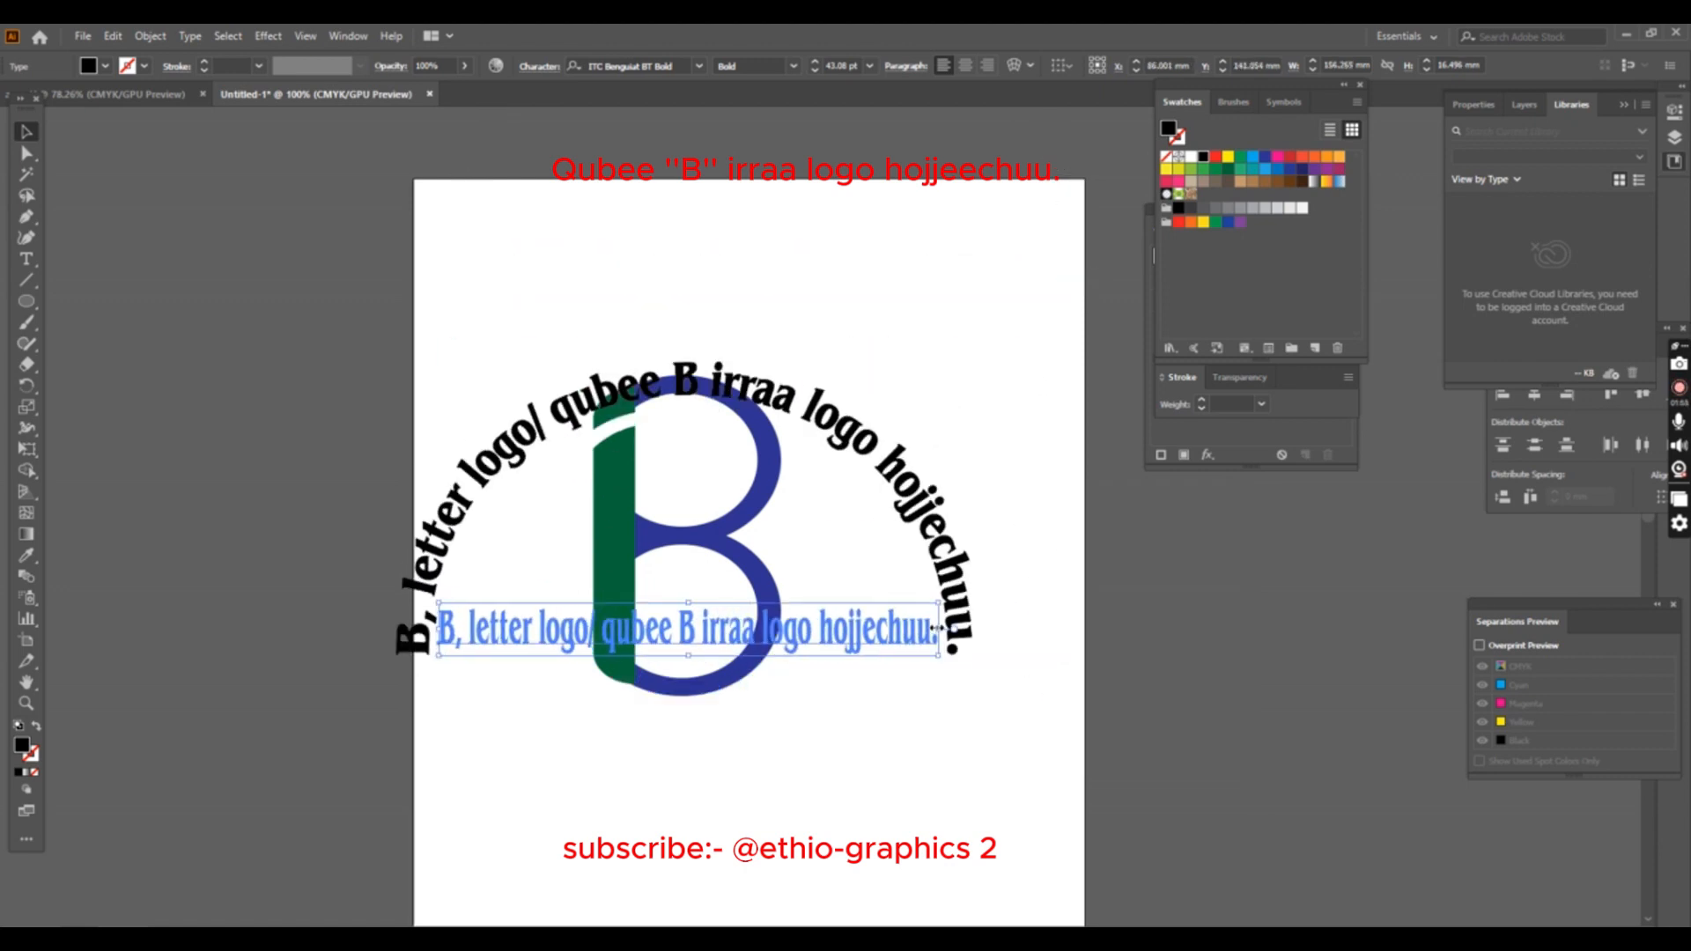
drag(439, 628, 471, 629)
key(Up)
key(Up)
key(Up)
key(Up)
key(Up)
key(Up)
key(Up)
key(Up)
key(Up)
key(Up)
key(Up)
key(Up)
key(Up)
key(Up)
key(Up)
key(Up)
key(Up)
key(Up)
key(Up)
key(Up)
key(Up)
key(Up)
key(Up)
key(Up)
key(Up)
key(Up)
key(Up)
key(Up)
key(Up)
key(Up)
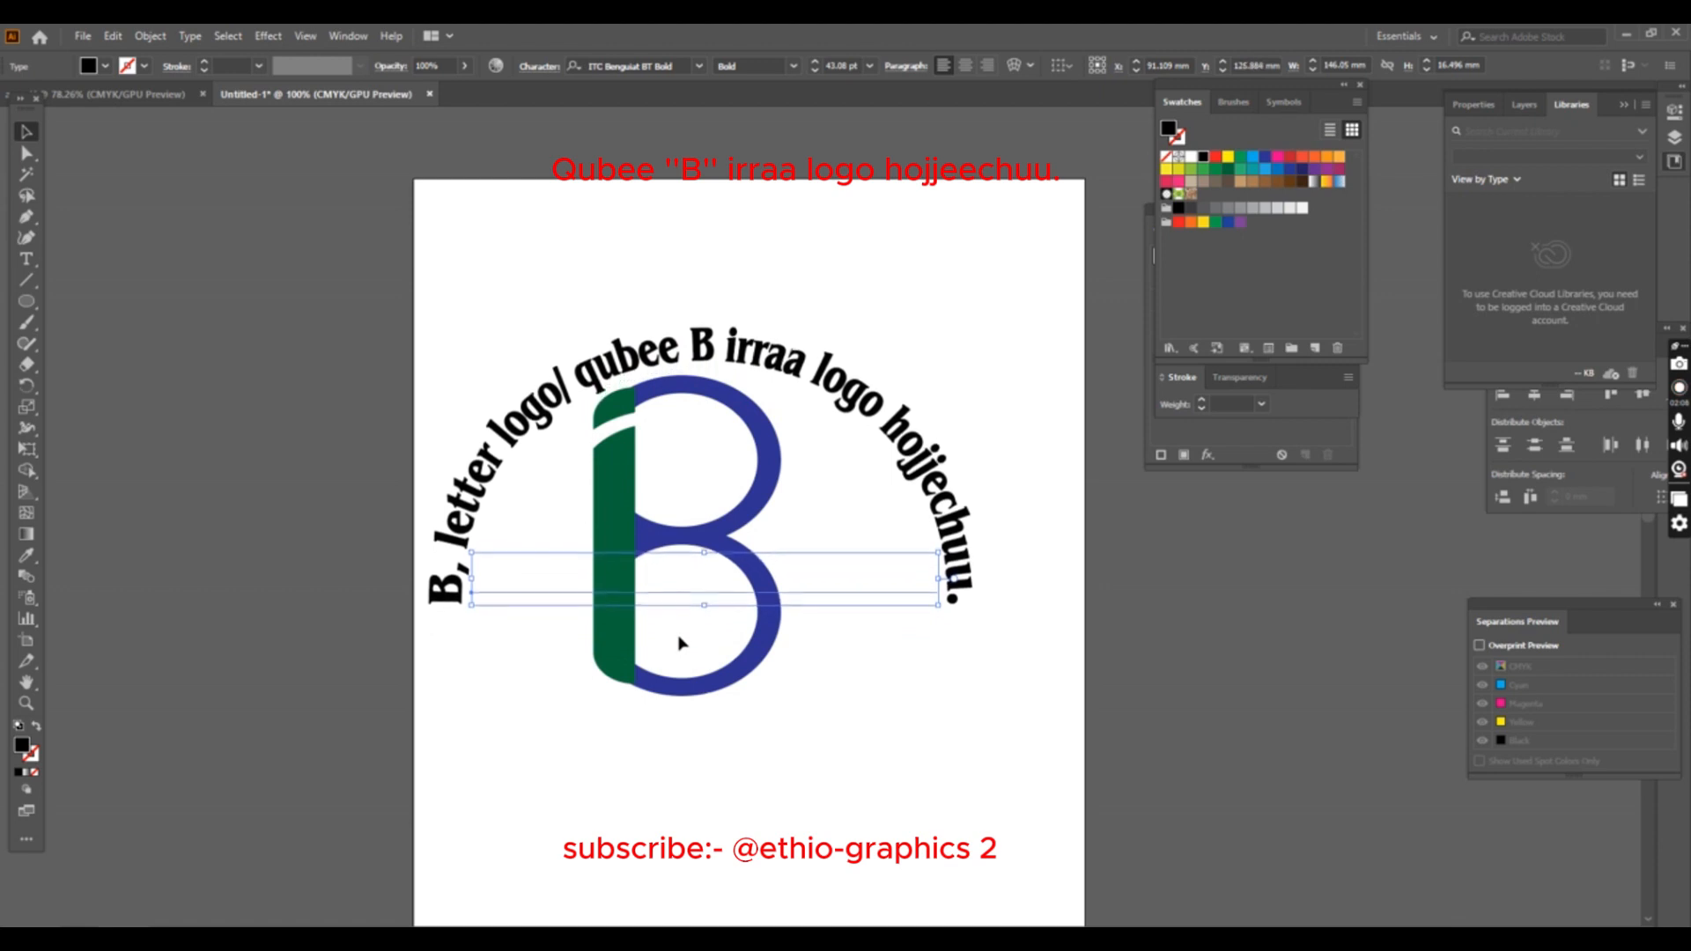
- Convert the arched title text to outlines
right_click(924, 576)
click(970, 691)
click(971, 695)
- Fill the outlined arched title with dark blue to match the bowls of the B
click(908, 450)
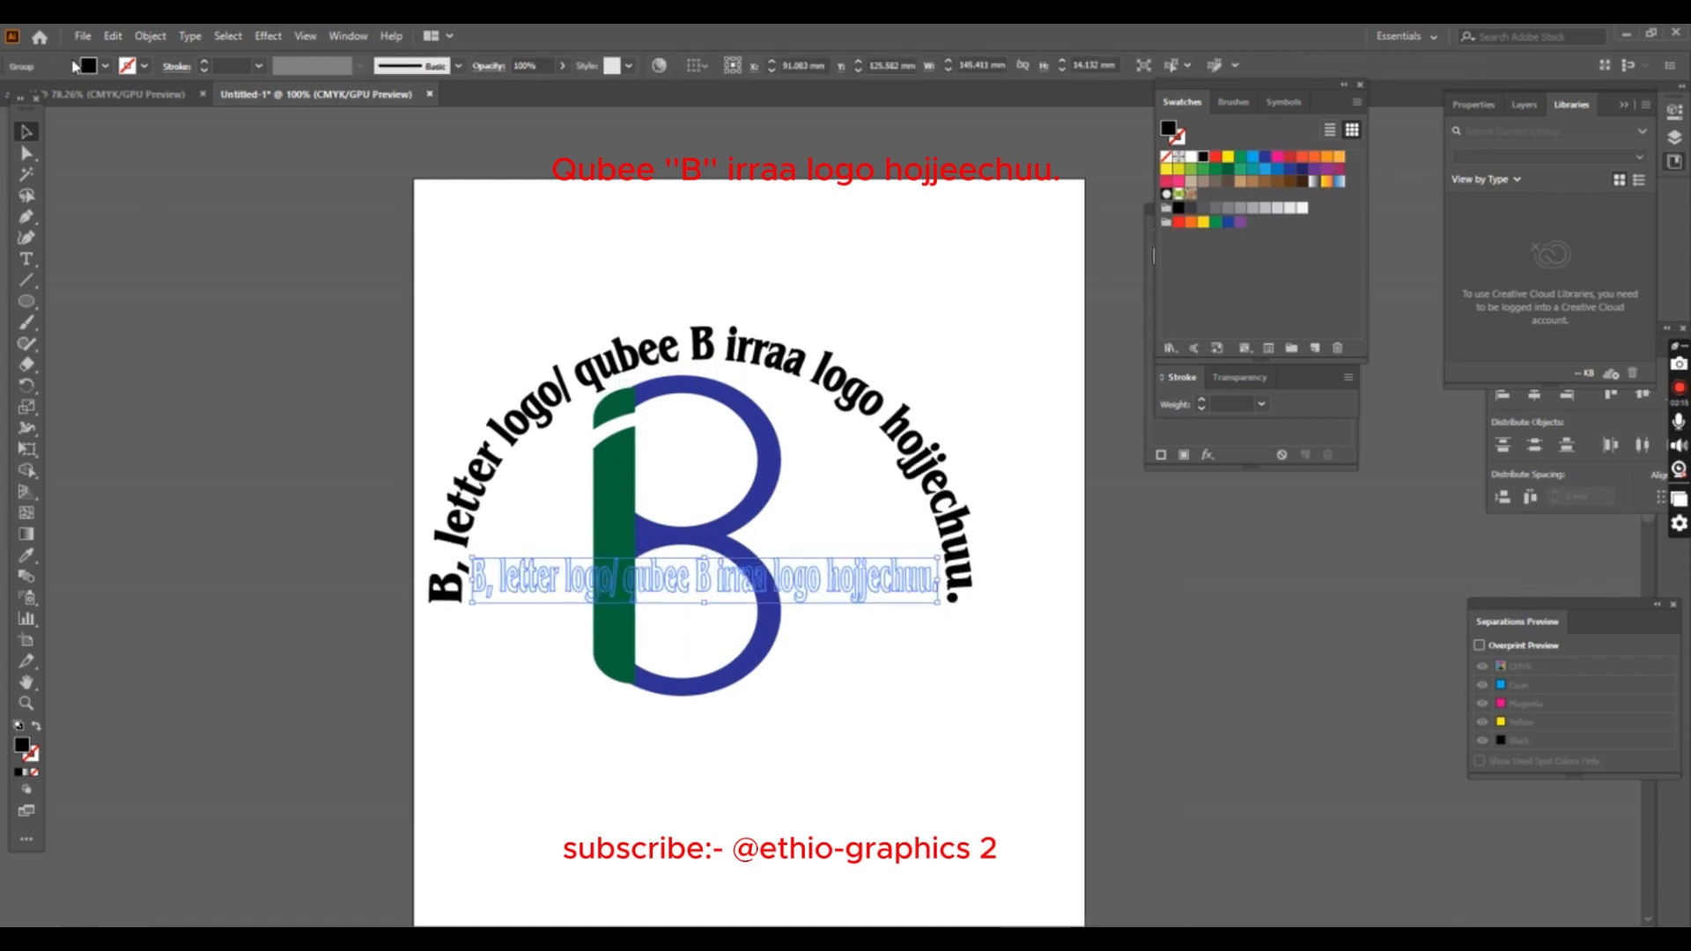
click(88, 65)
click(111, 103)
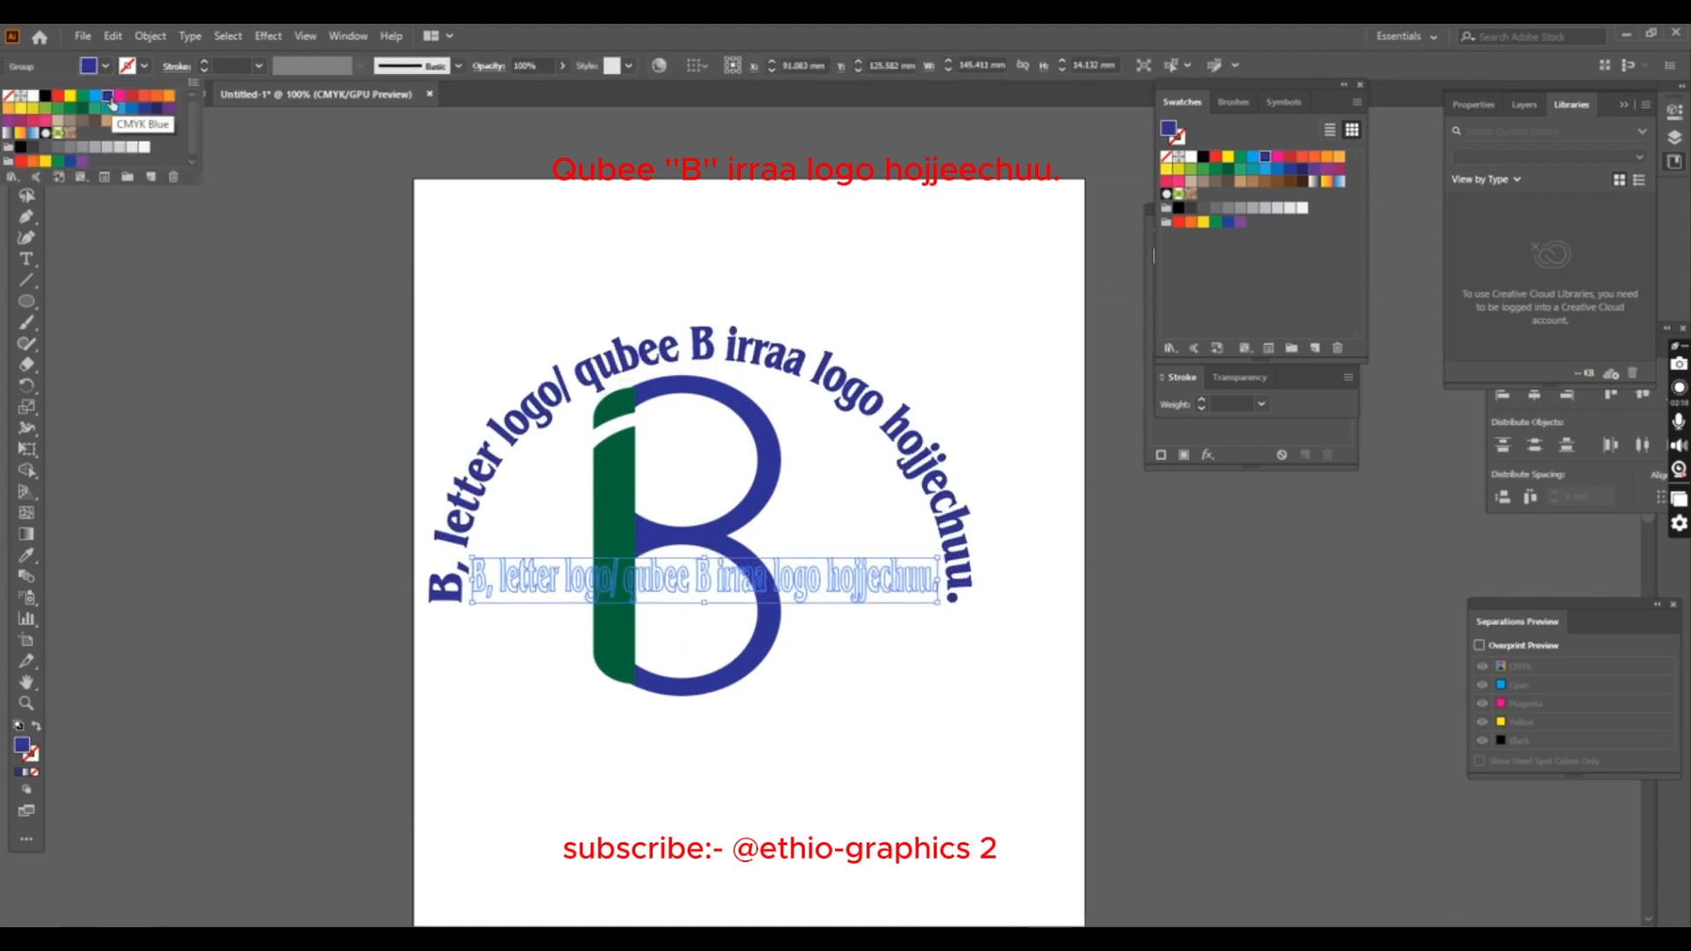
click(781, 310)
- Align the B and the arched title to each other's centres, horizontally and vertically
click(664, 277)
click(678, 384)
drag(832, 311, 775, 604)
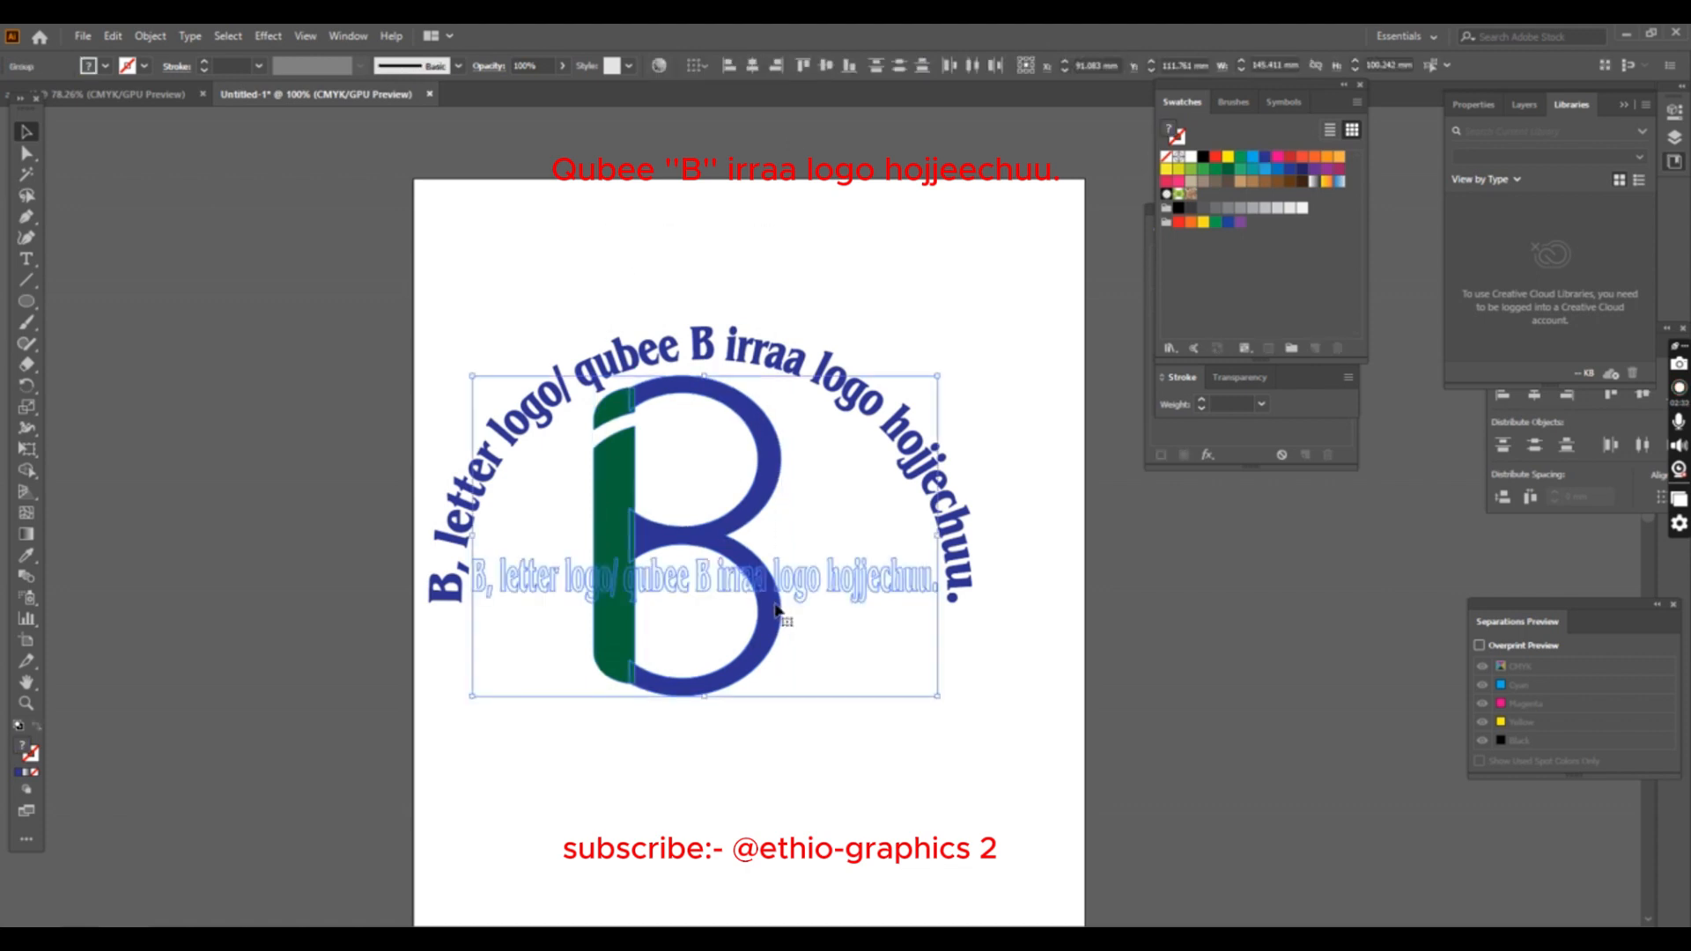
click(755, 70)
click(825, 71)
click(875, 592)
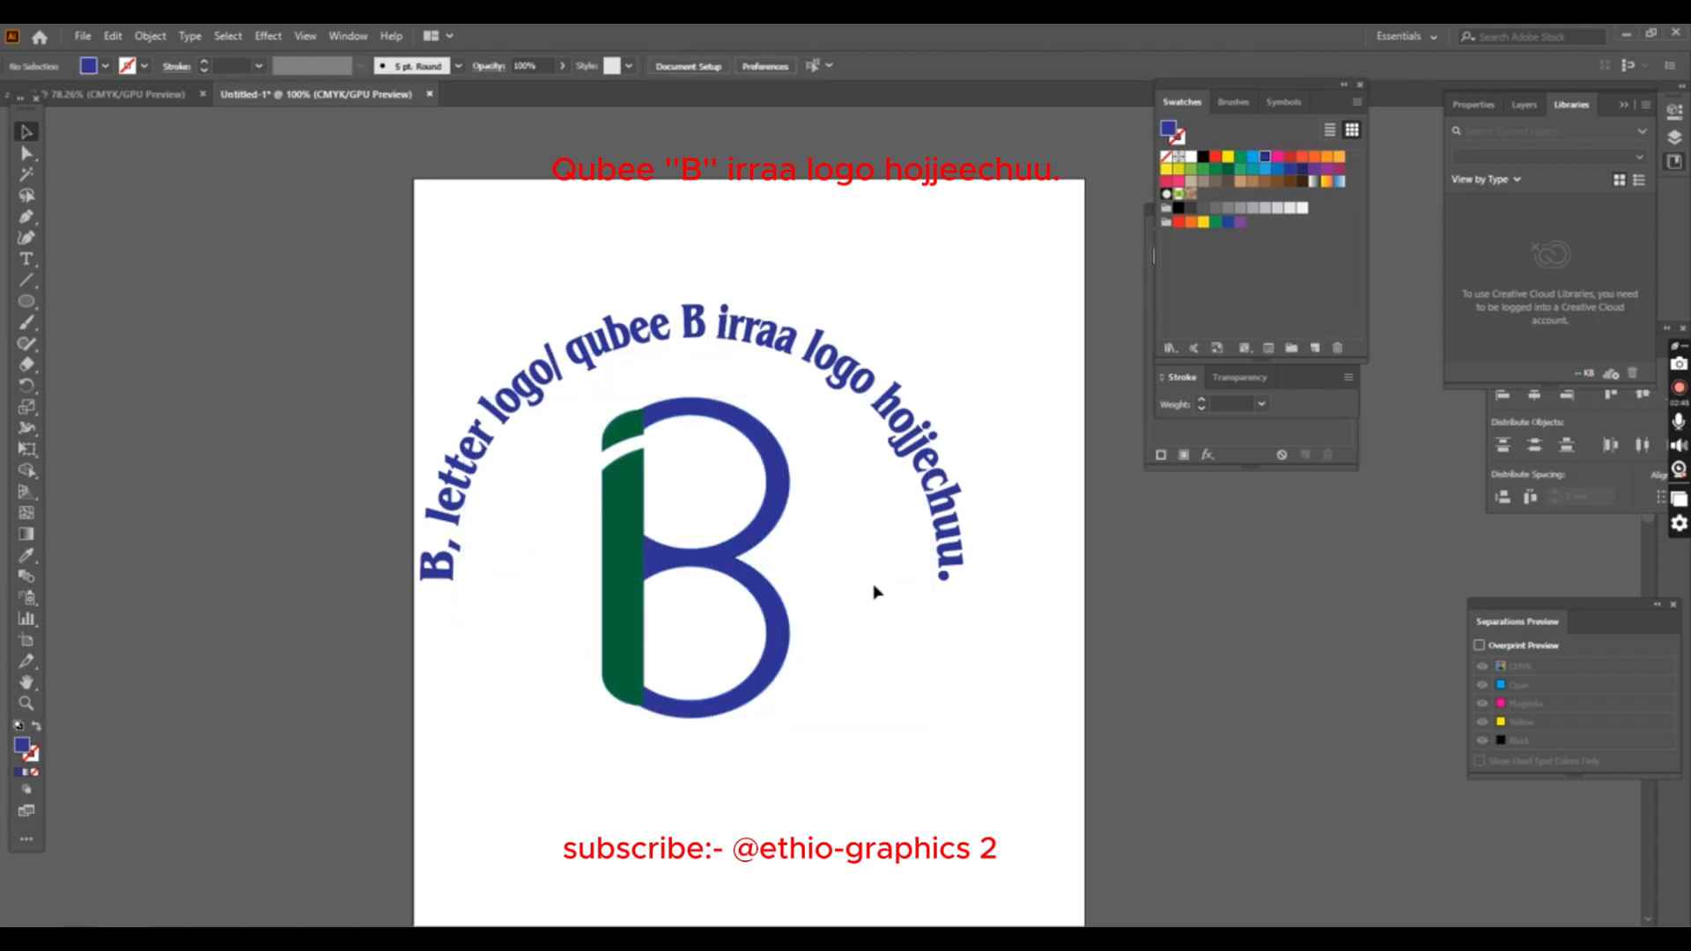
- Add the text line "by illustrator app/appilikeshiini illustrator jedhaamun." just below the B
click(26, 259)
click(468, 748)
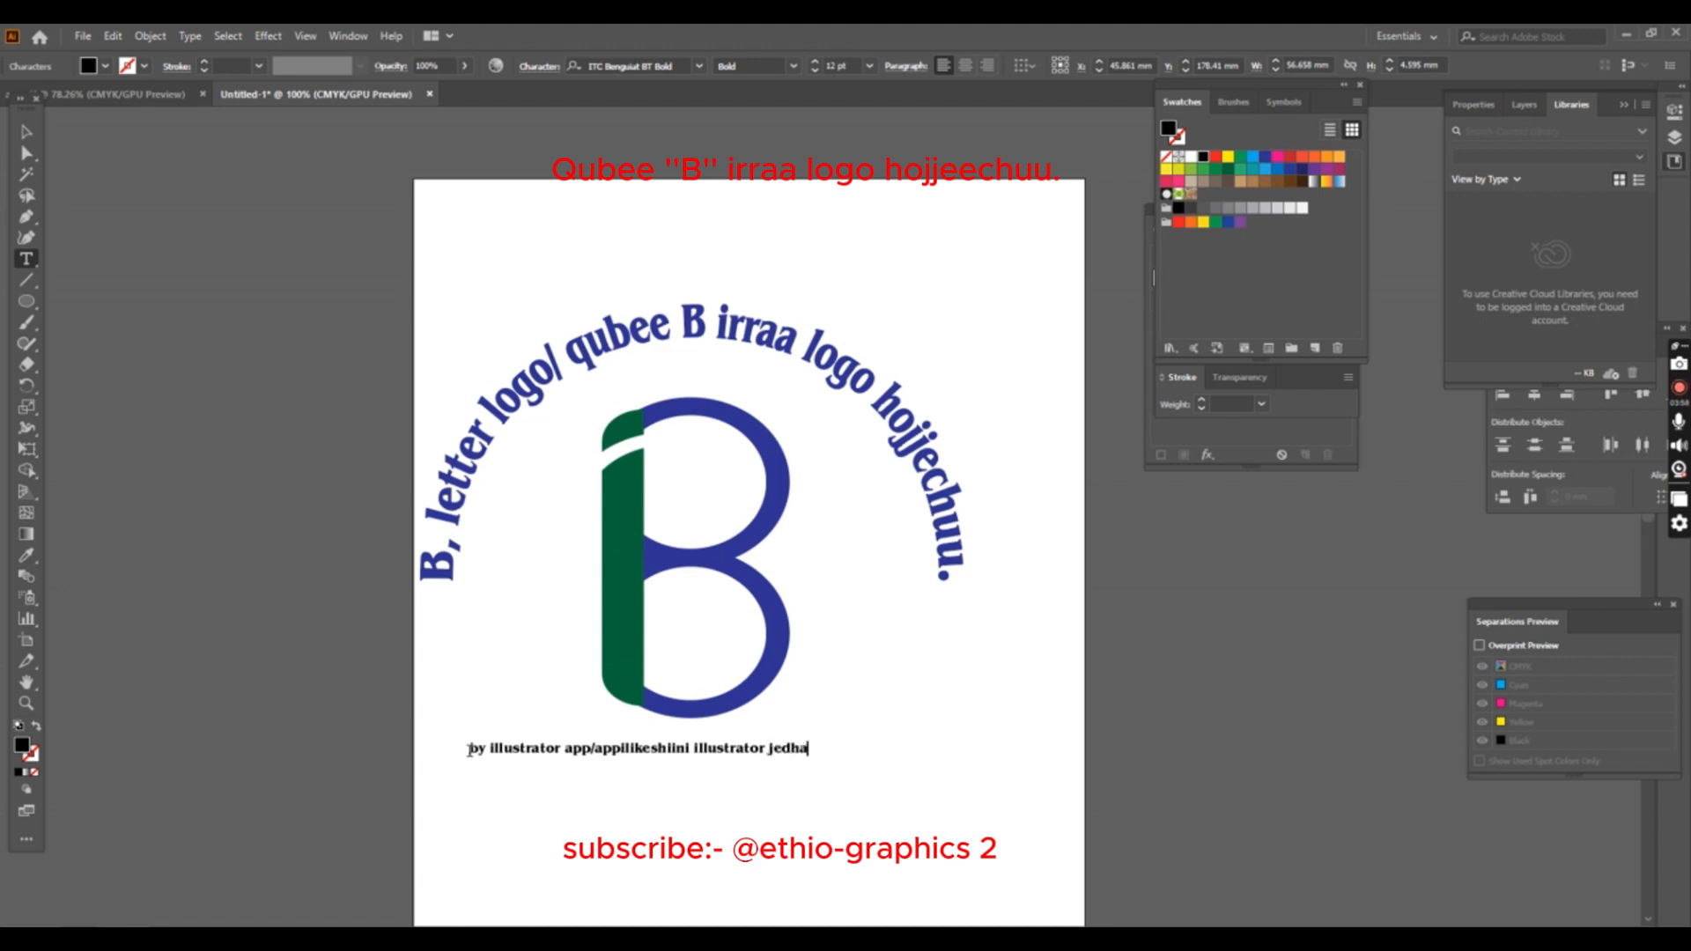
click(32, 139)
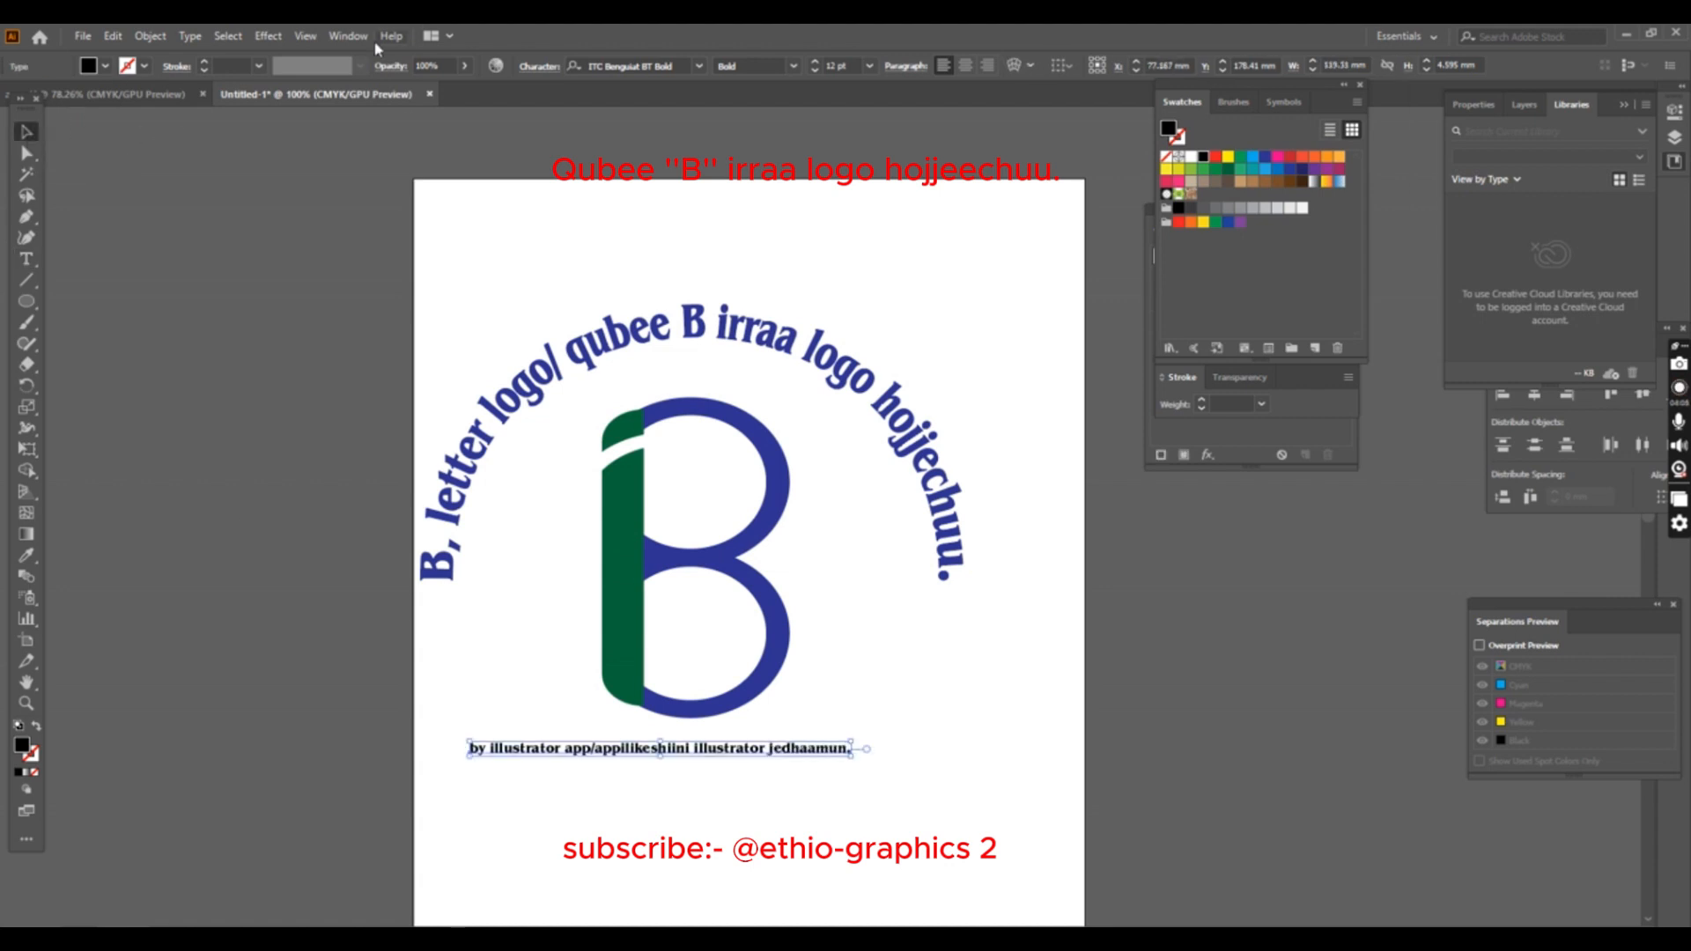
- Apply an Arc warp with a horizontal bend of -100% to the byline text below the B
click(268, 35)
mouse_move(405, 264)
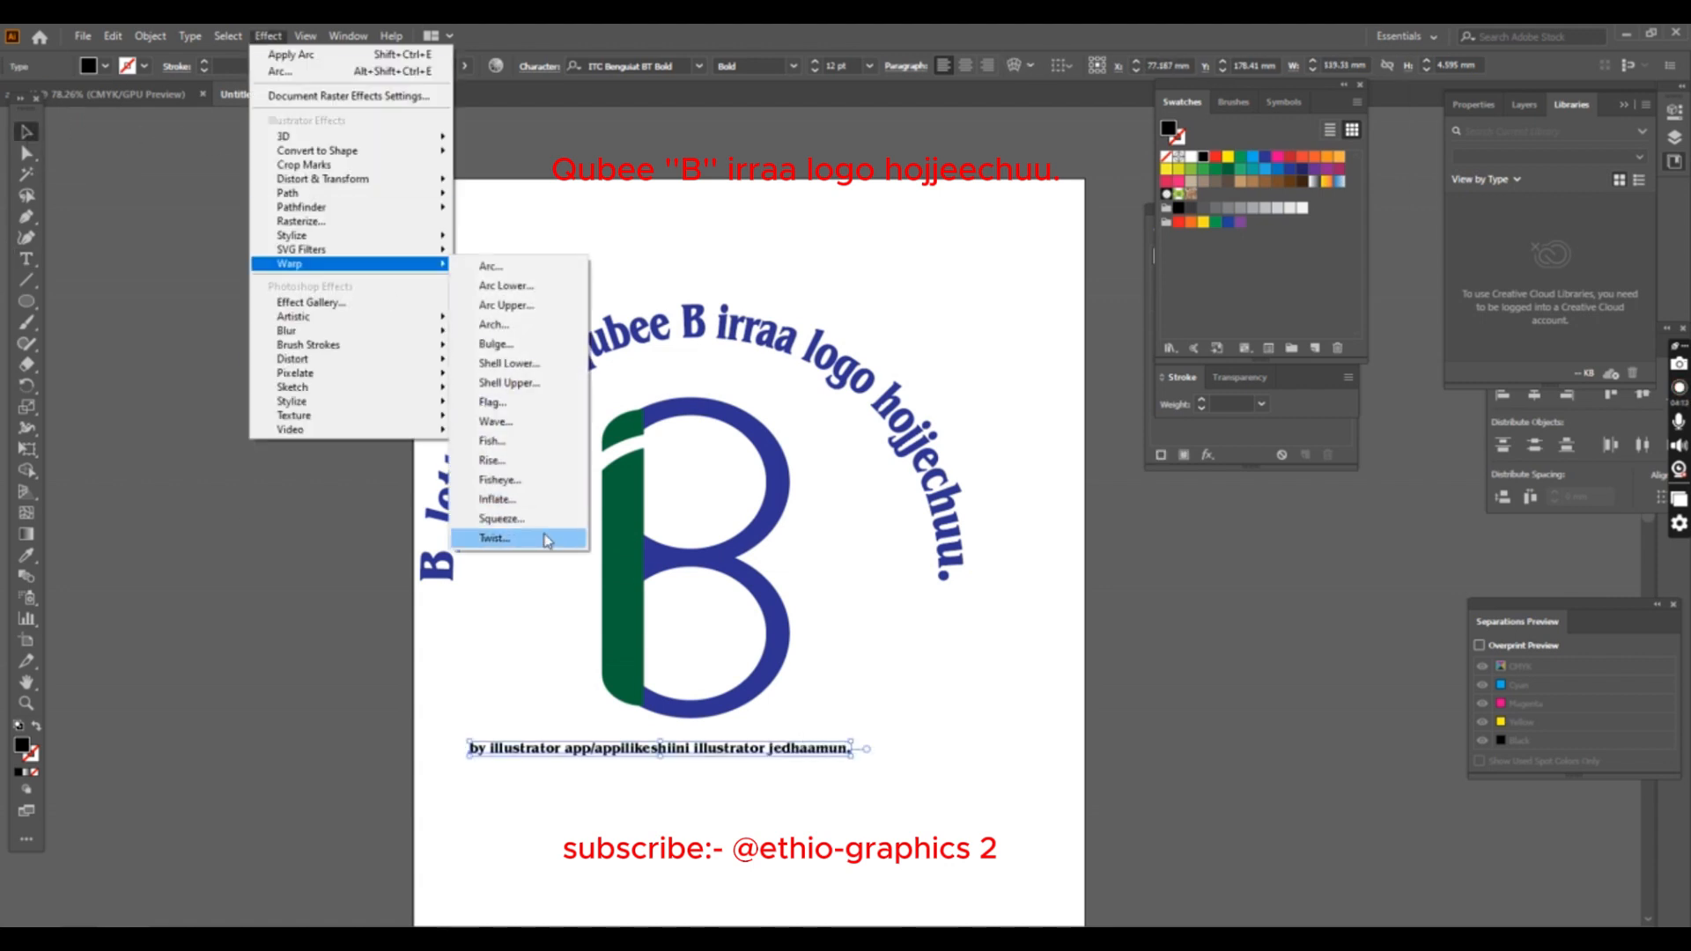
click(524, 297)
drag(1154, 593, 983, 595)
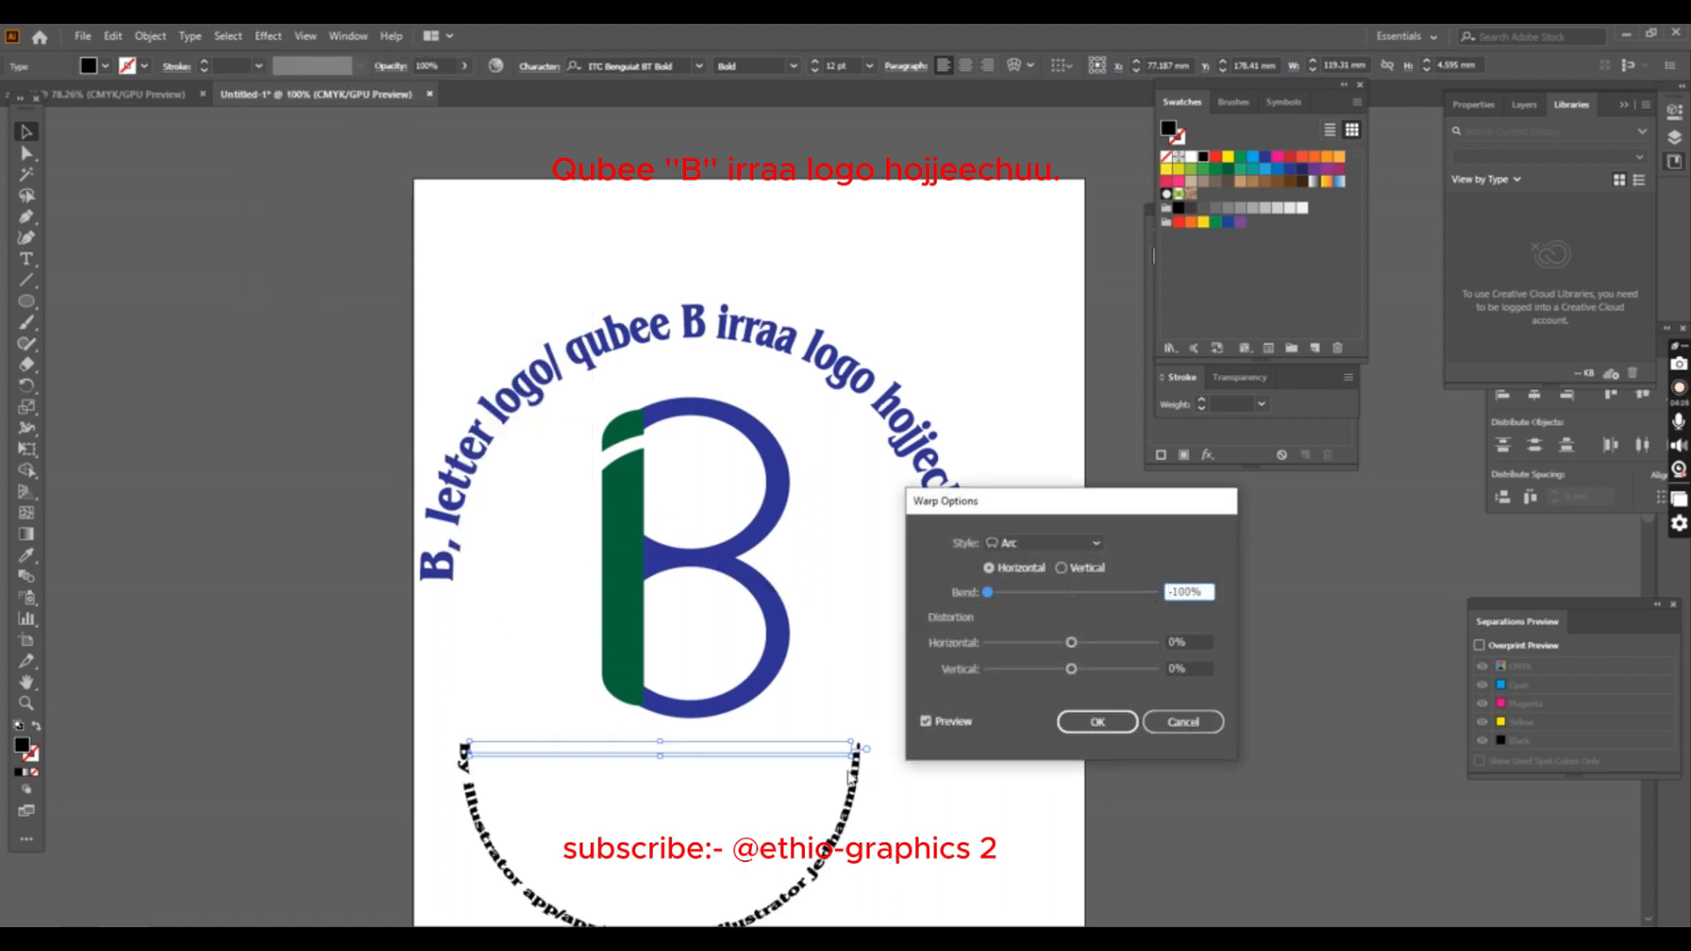
key(Return)
- Enlarge the curved byline and move it up so its ends meet the ends of the arched title around the B
drag(661, 742, 661, 707)
drag(851, 731, 882, 731)
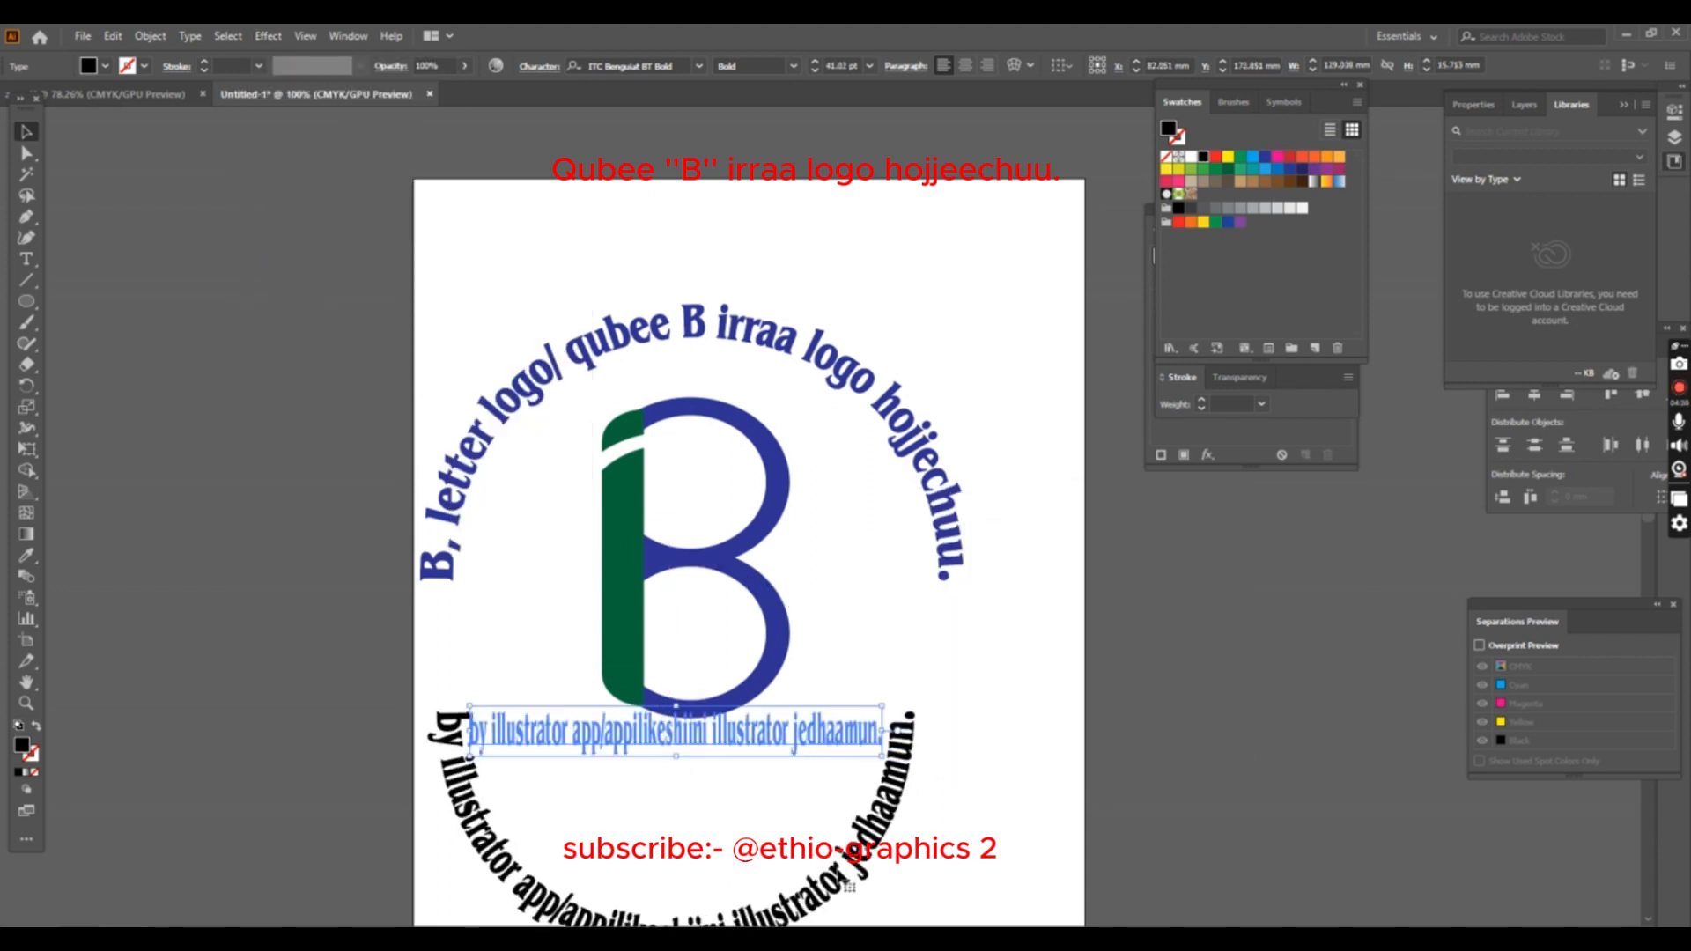
drag(838, 873, 832, 758)
drag(876, 616, 938, 615)
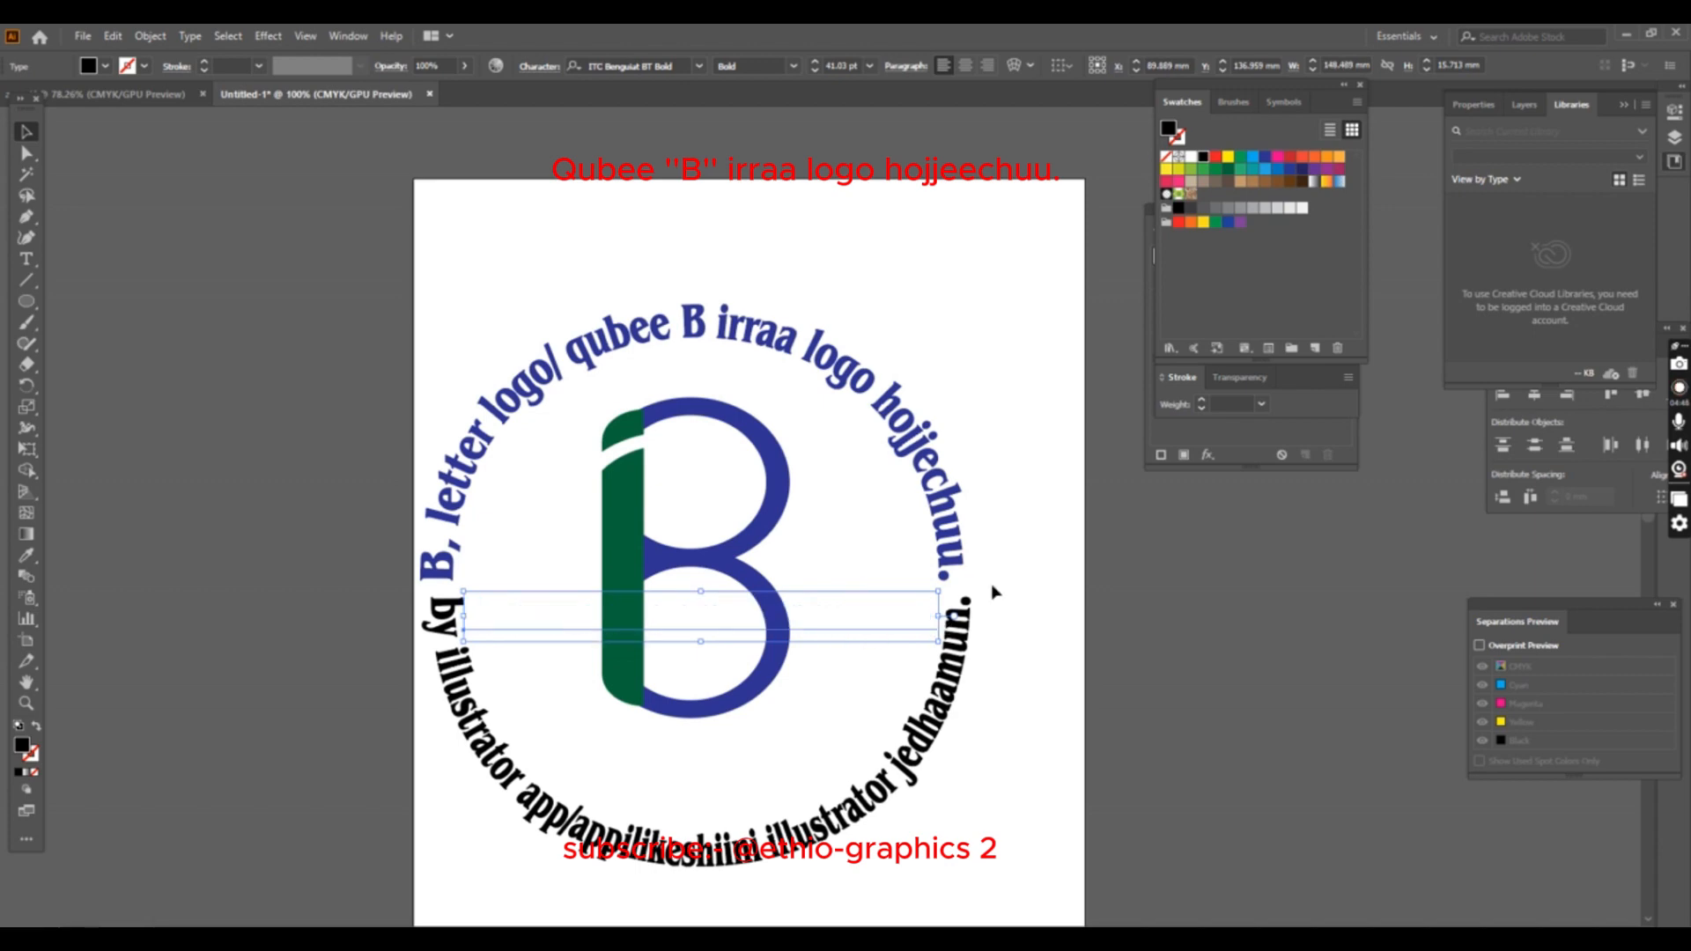
click(984, 485)
- Fill the curved byline text with red
click(793, 629)
click(104, 66)
click(57, 97)
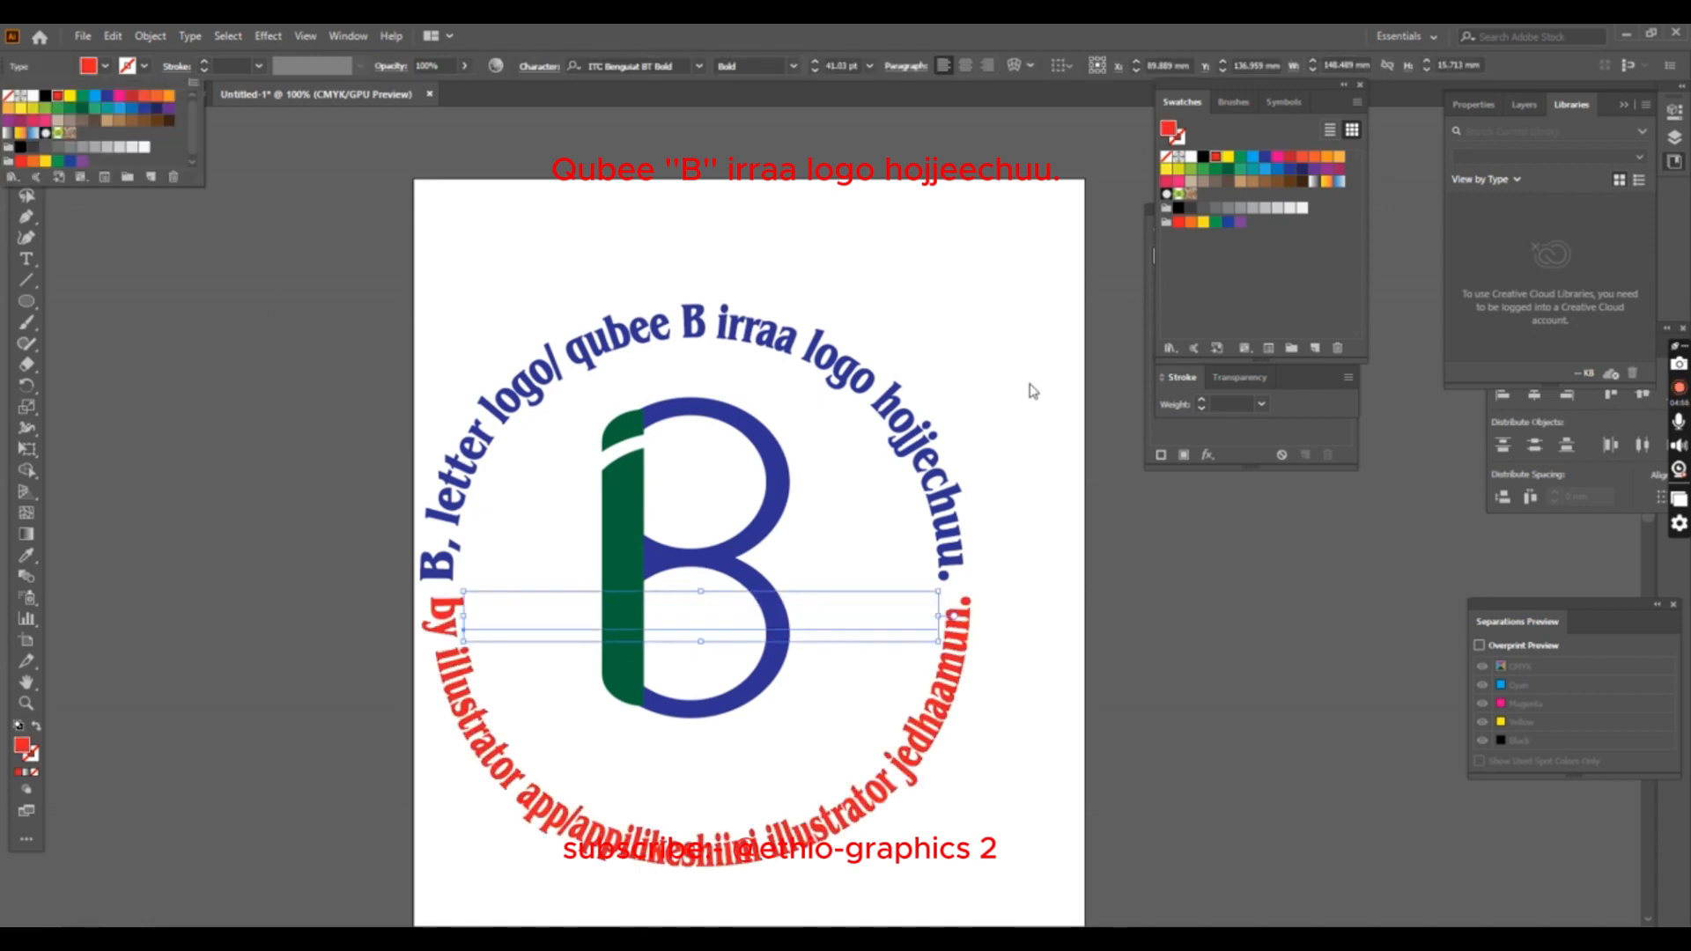
click(989, 392)
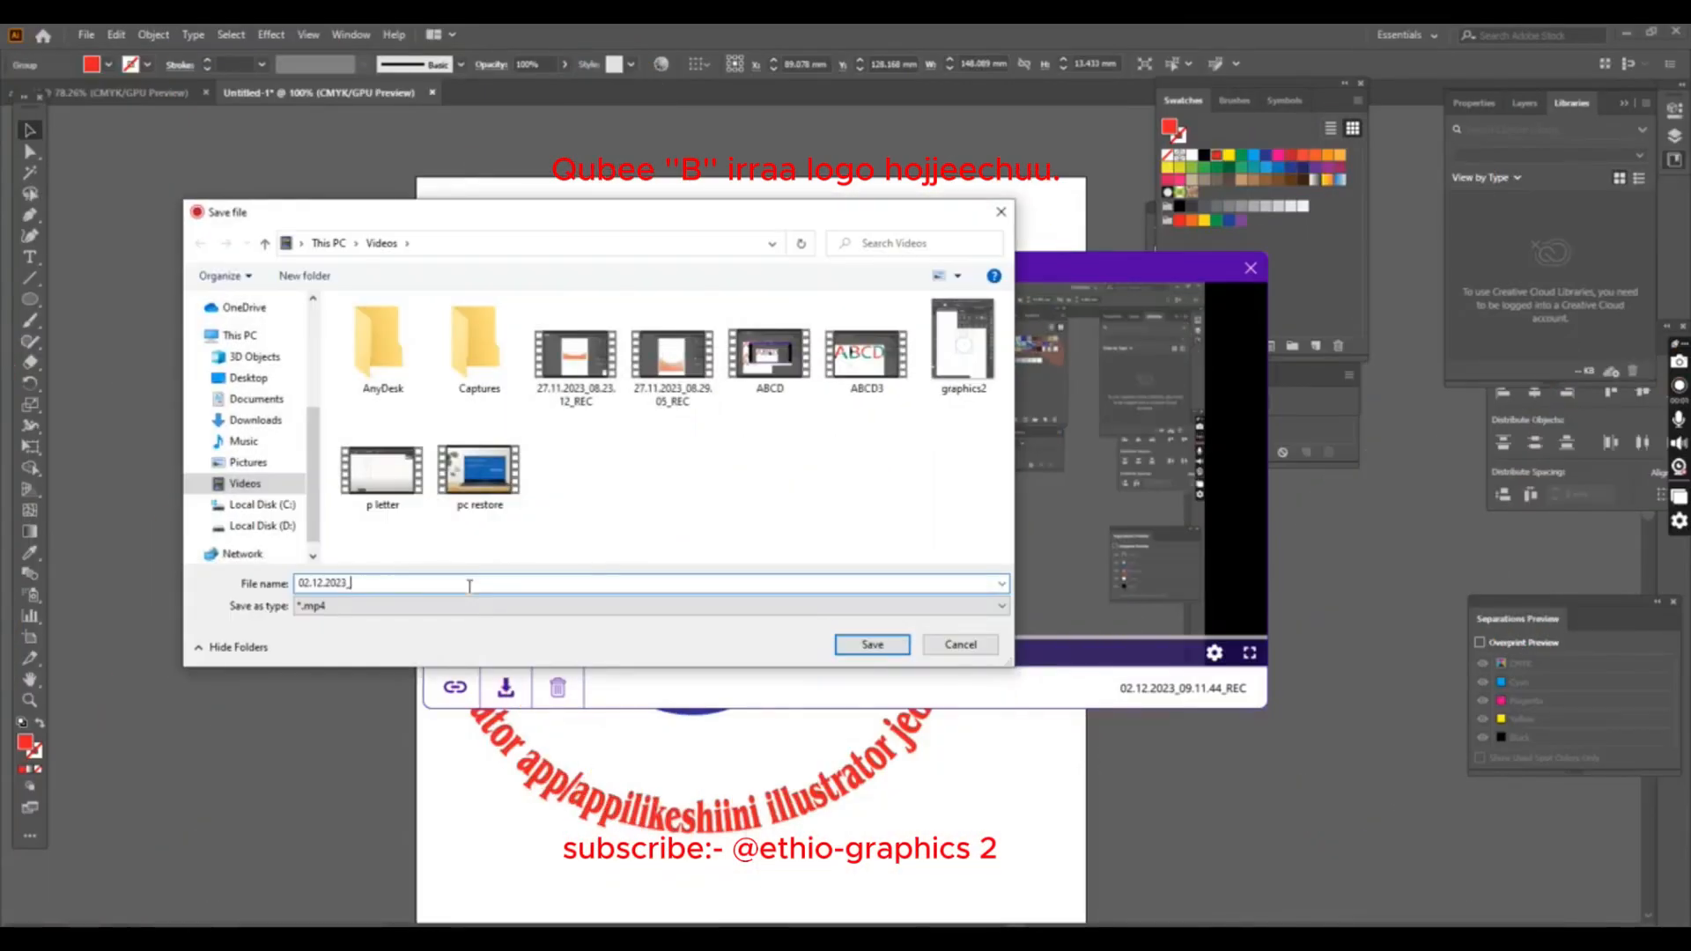
text(b2)
click(872, 643)
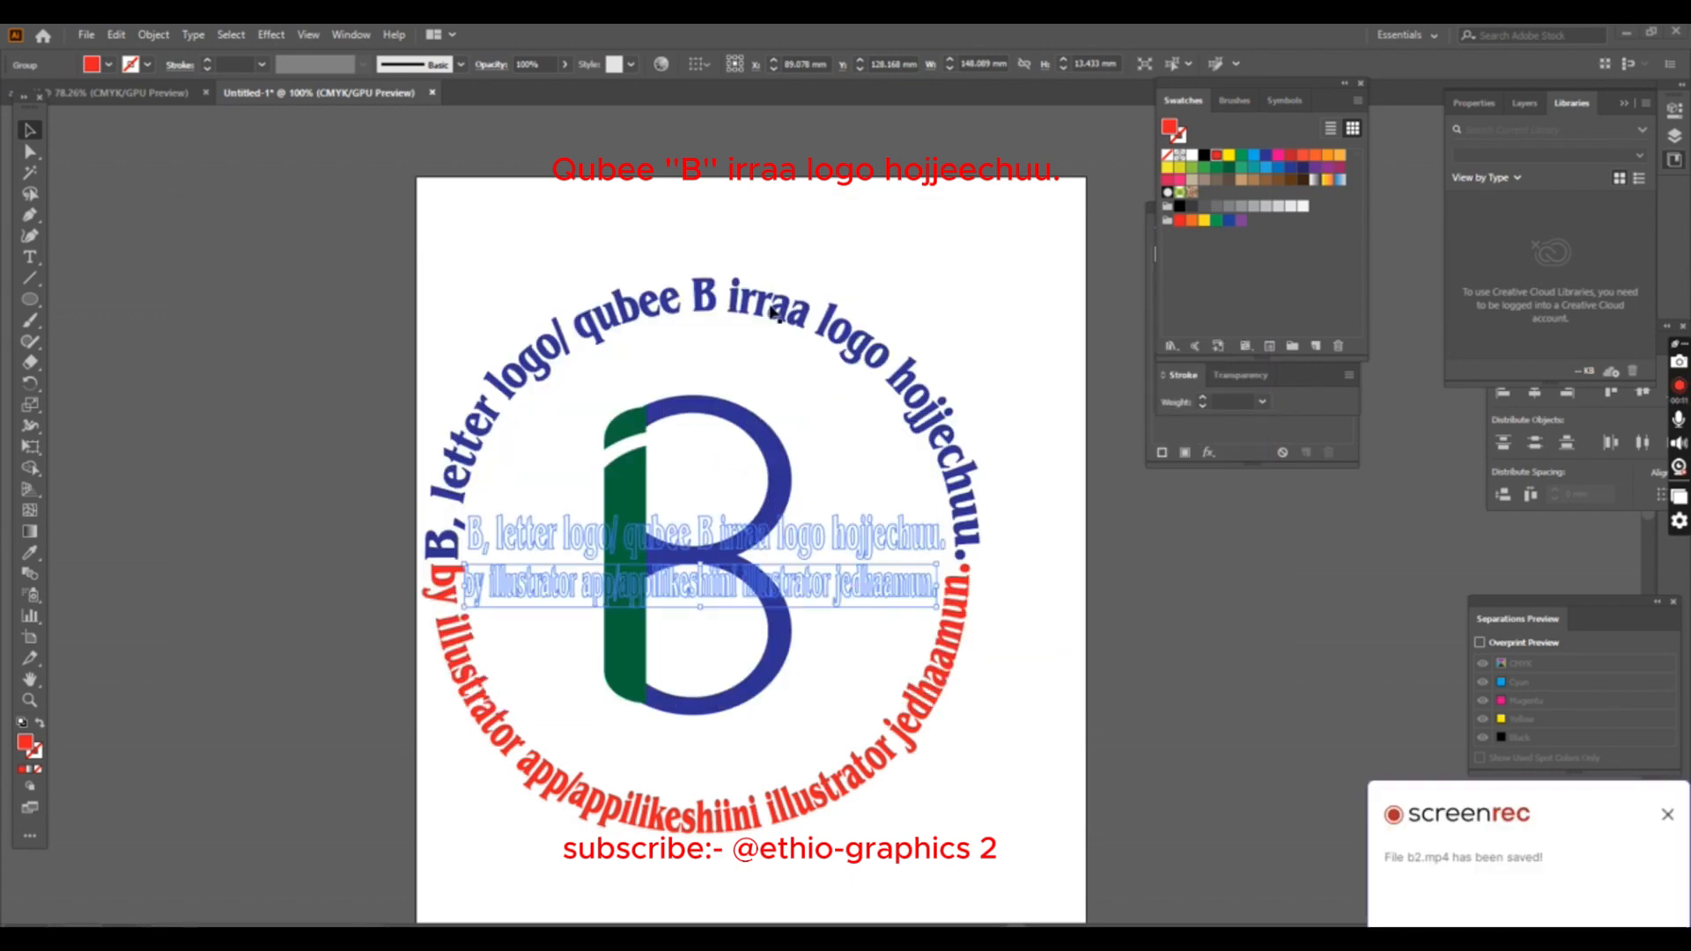
- Align the horizontal centres of the blue arched title and the red byline, and group the two texts
click(720, 304)
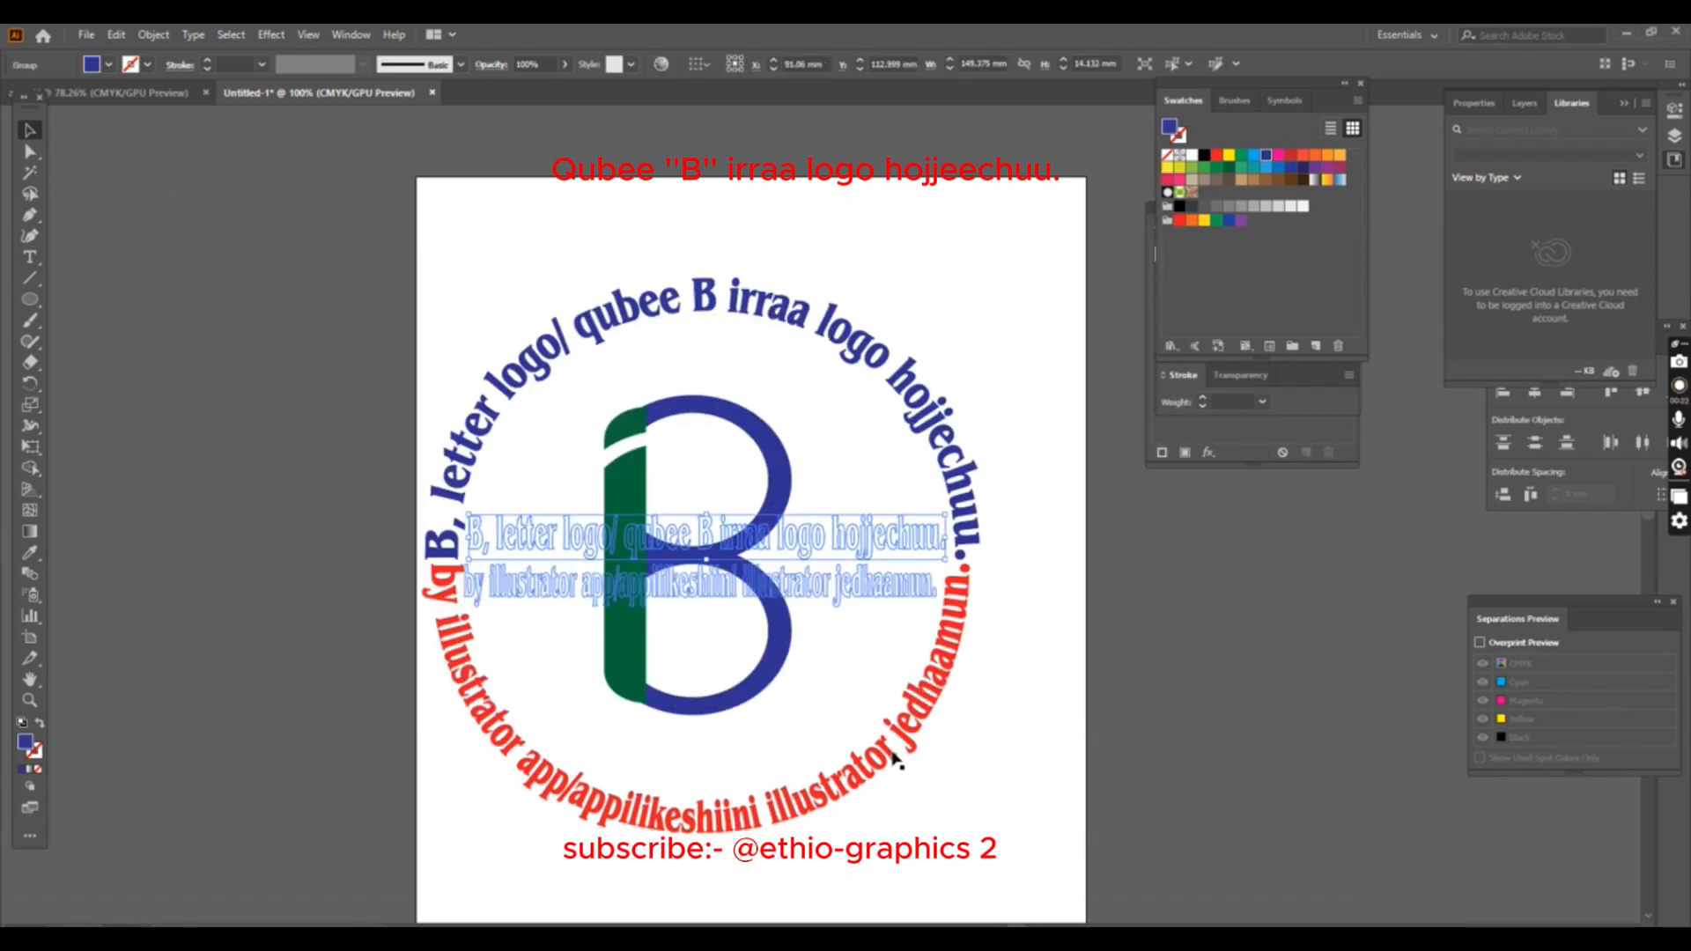
click(754, 66)
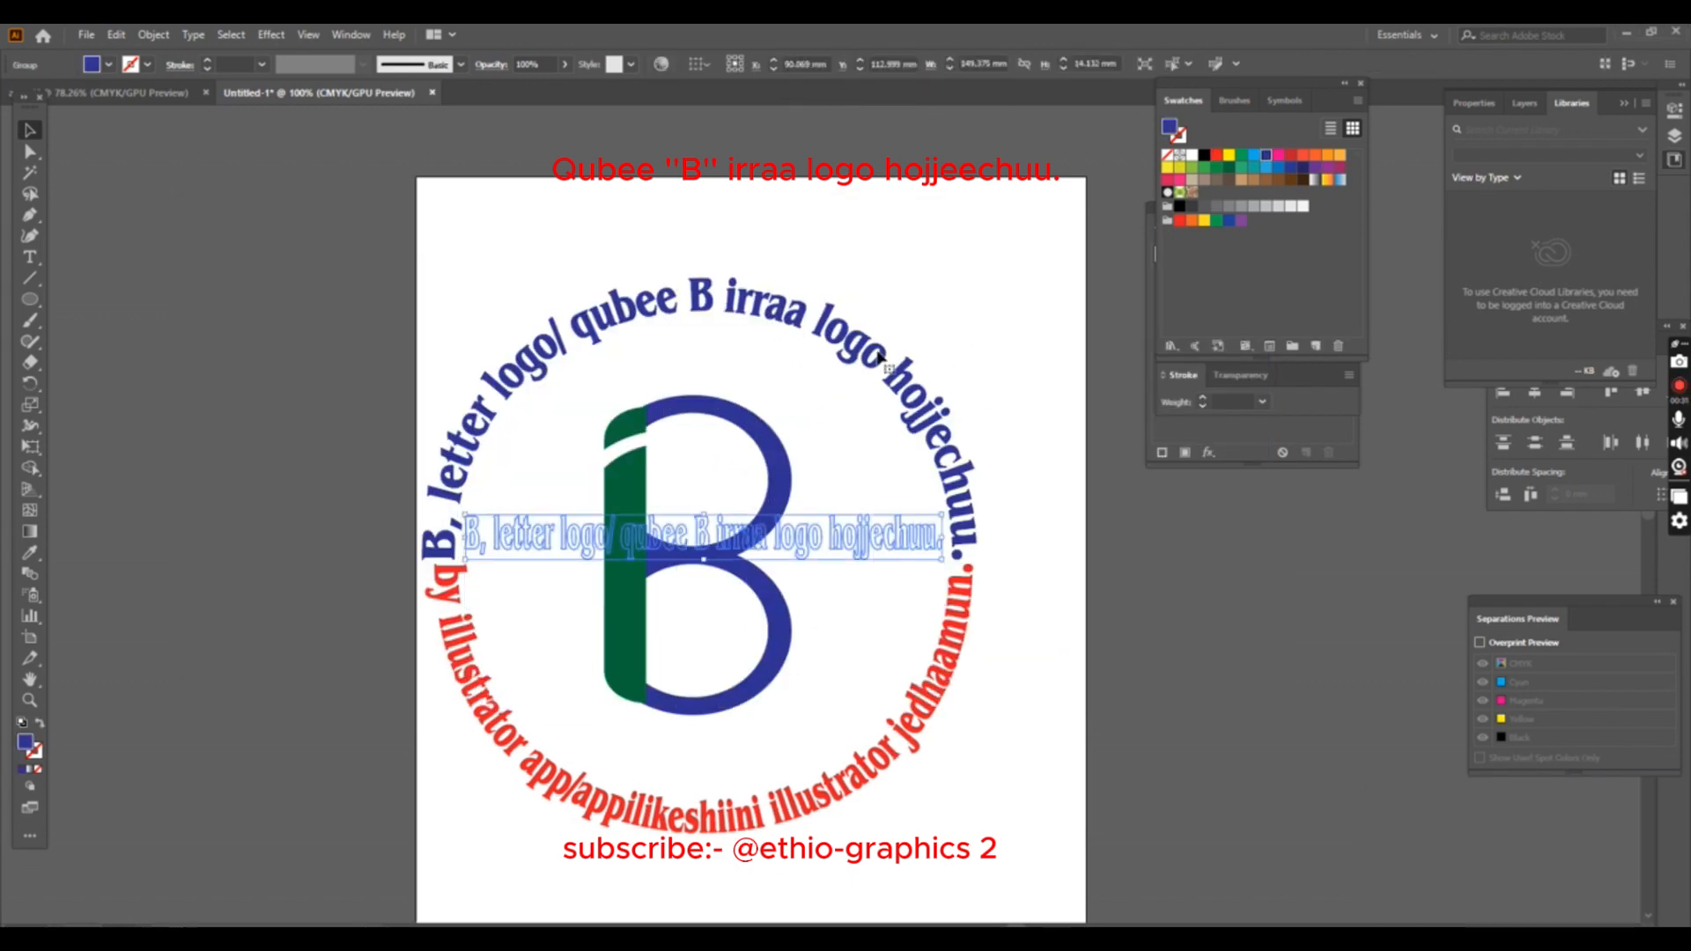
right_click(936, 391)
click(978, 523)
click(616, 256)
drag(560, 256, 917, 328)
click(924, 539)
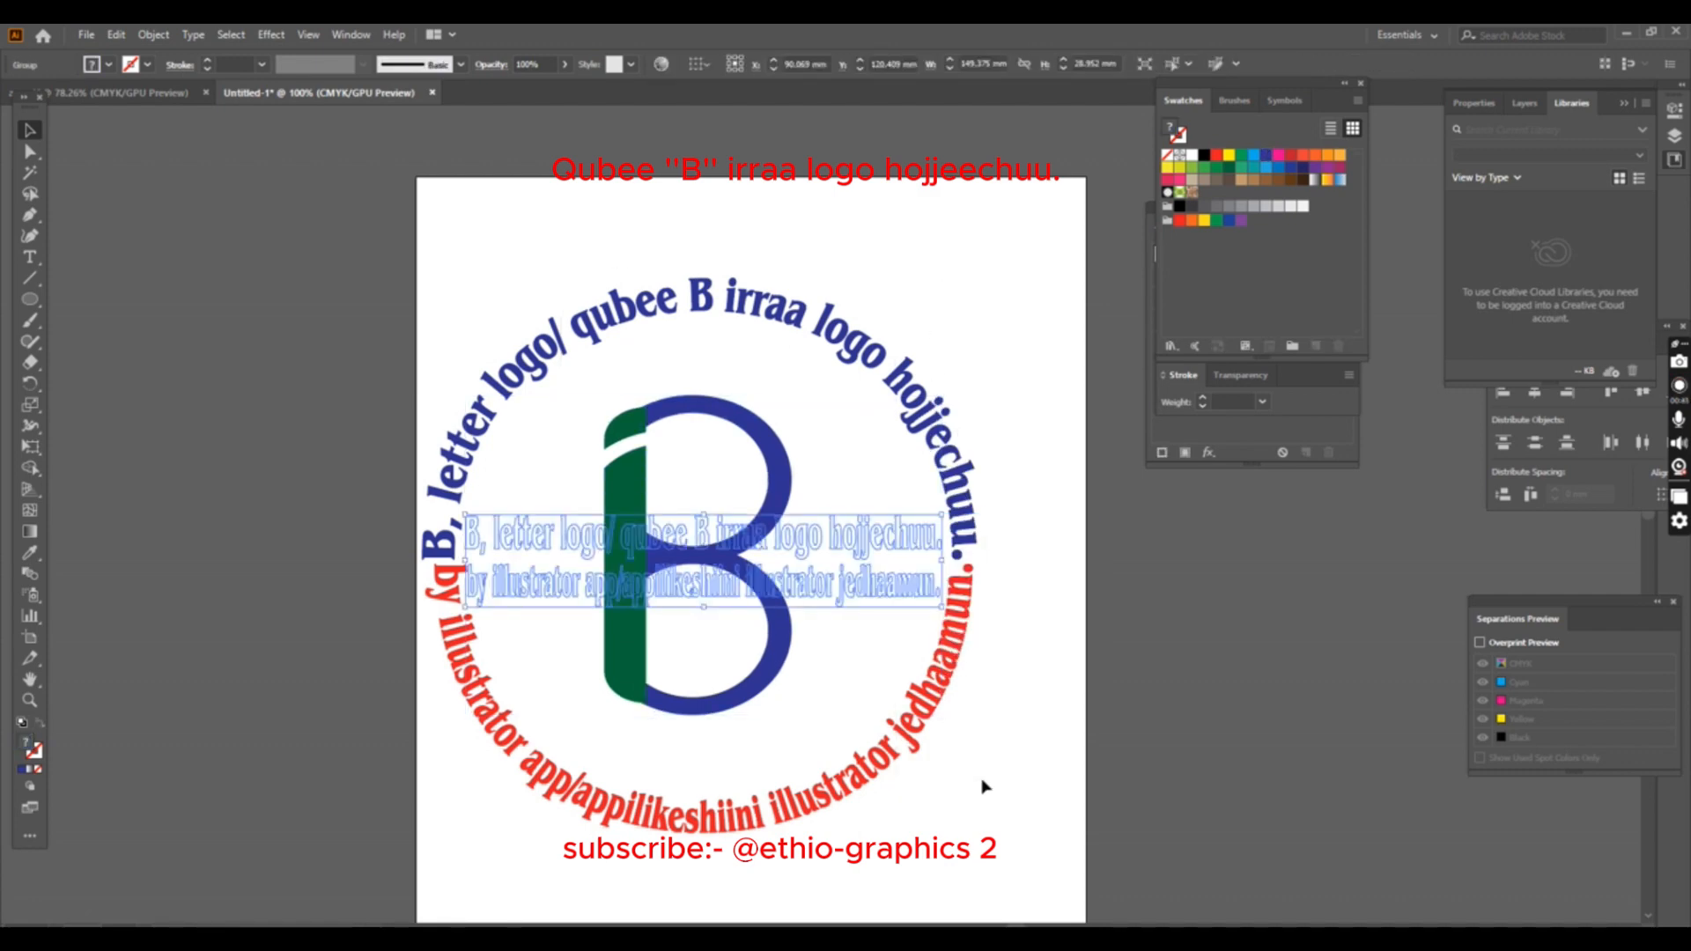
- Align the B and the grouped arched texts to each other's centres, horizontally and vertically
shift+click(778, 627)
click(755, 65)
click(827, 65)
click(985, 336)
- Group the B with the surrounding texts and move the whole logo to the horizontal middle of the artboard
drag(465, 246, 890, 422)
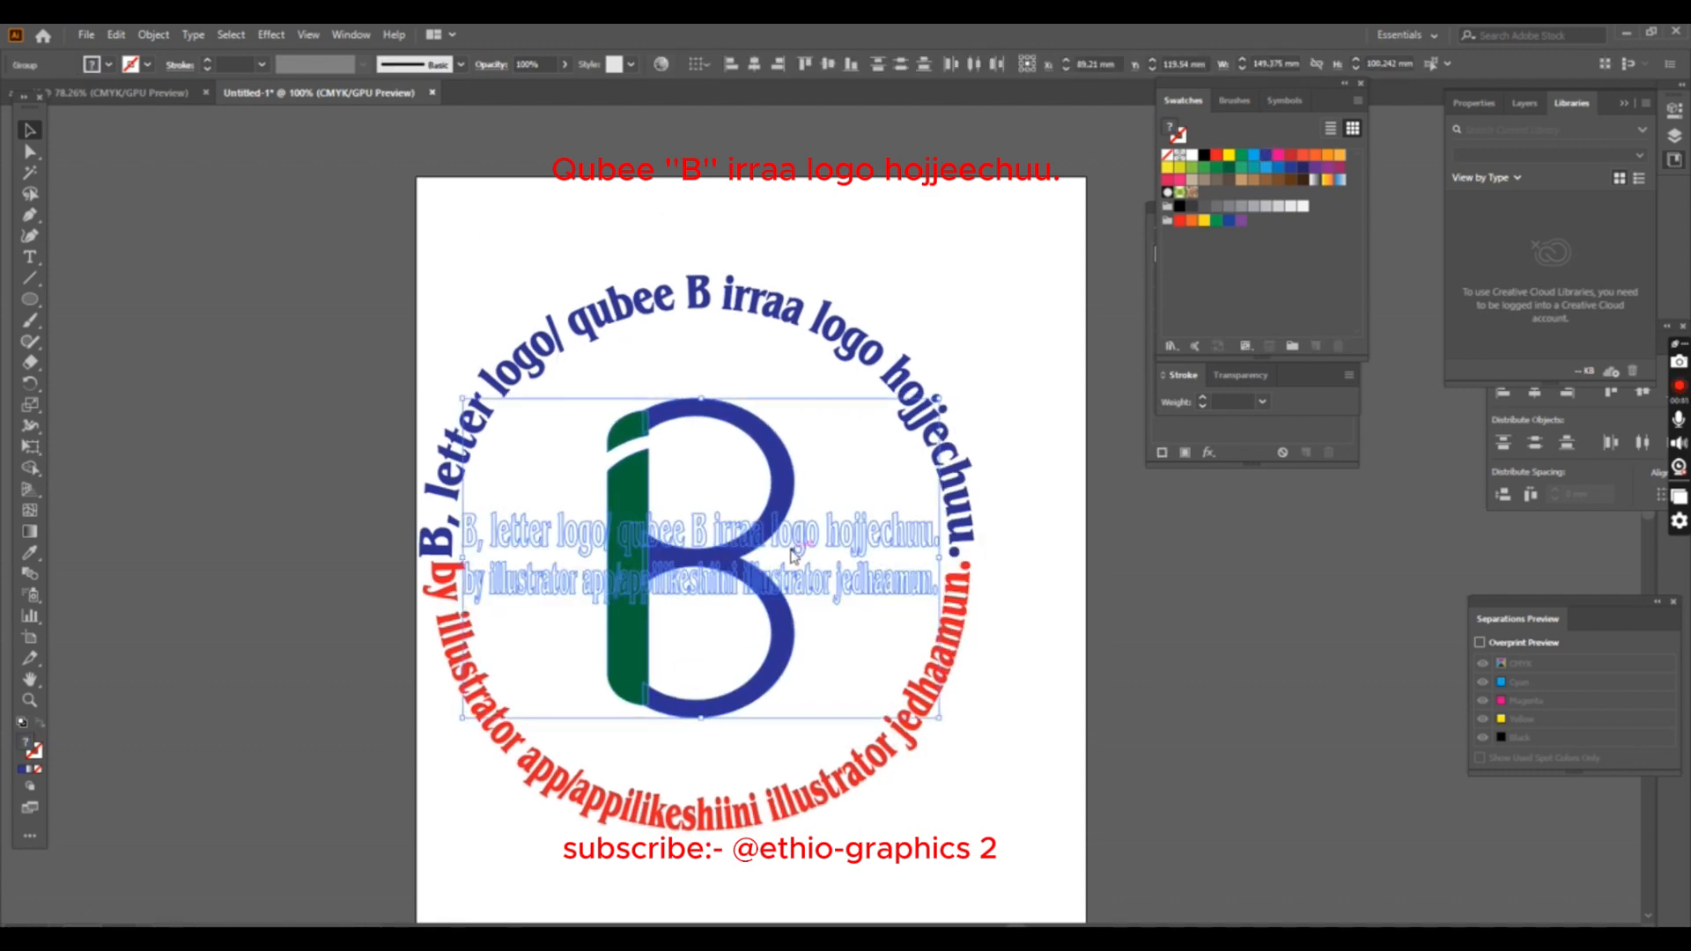
right_click(791, 549)
click(857, 686)
click(870, 844)
scroll(872, 792, down, 3)
drag(645, 368, 695, 334)
click(916, 693)
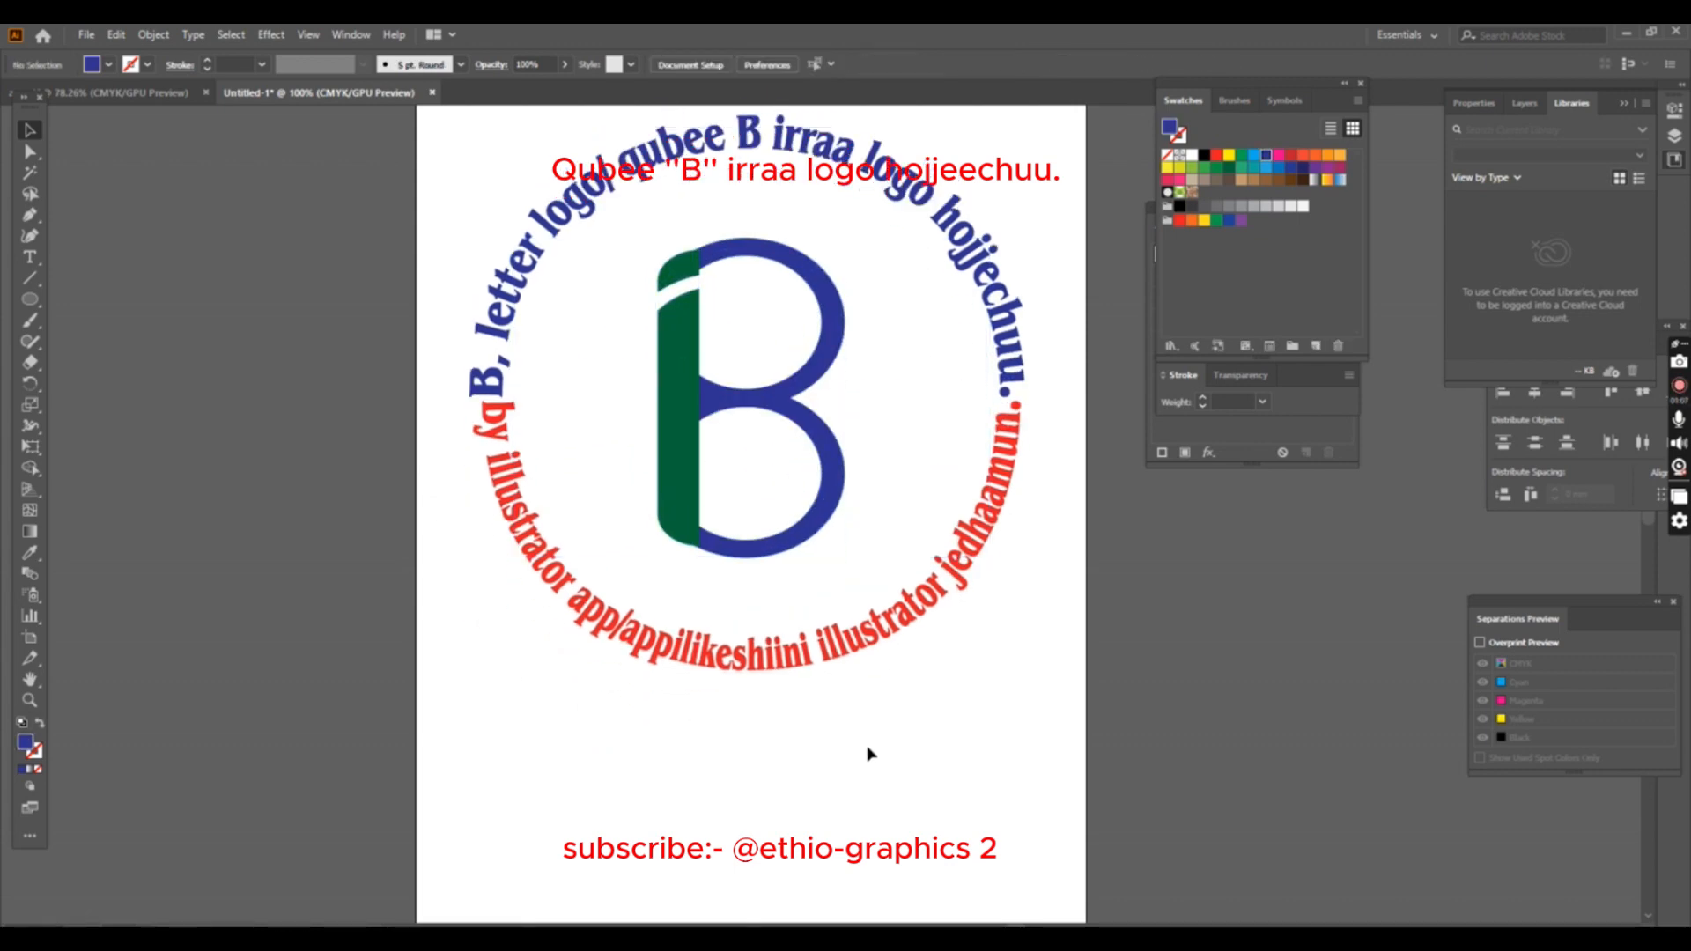
- Add a credit line starting with "p.by" and the designer's full name, enlarged and placed just below the B
click(29, 256)
click(626, 555)
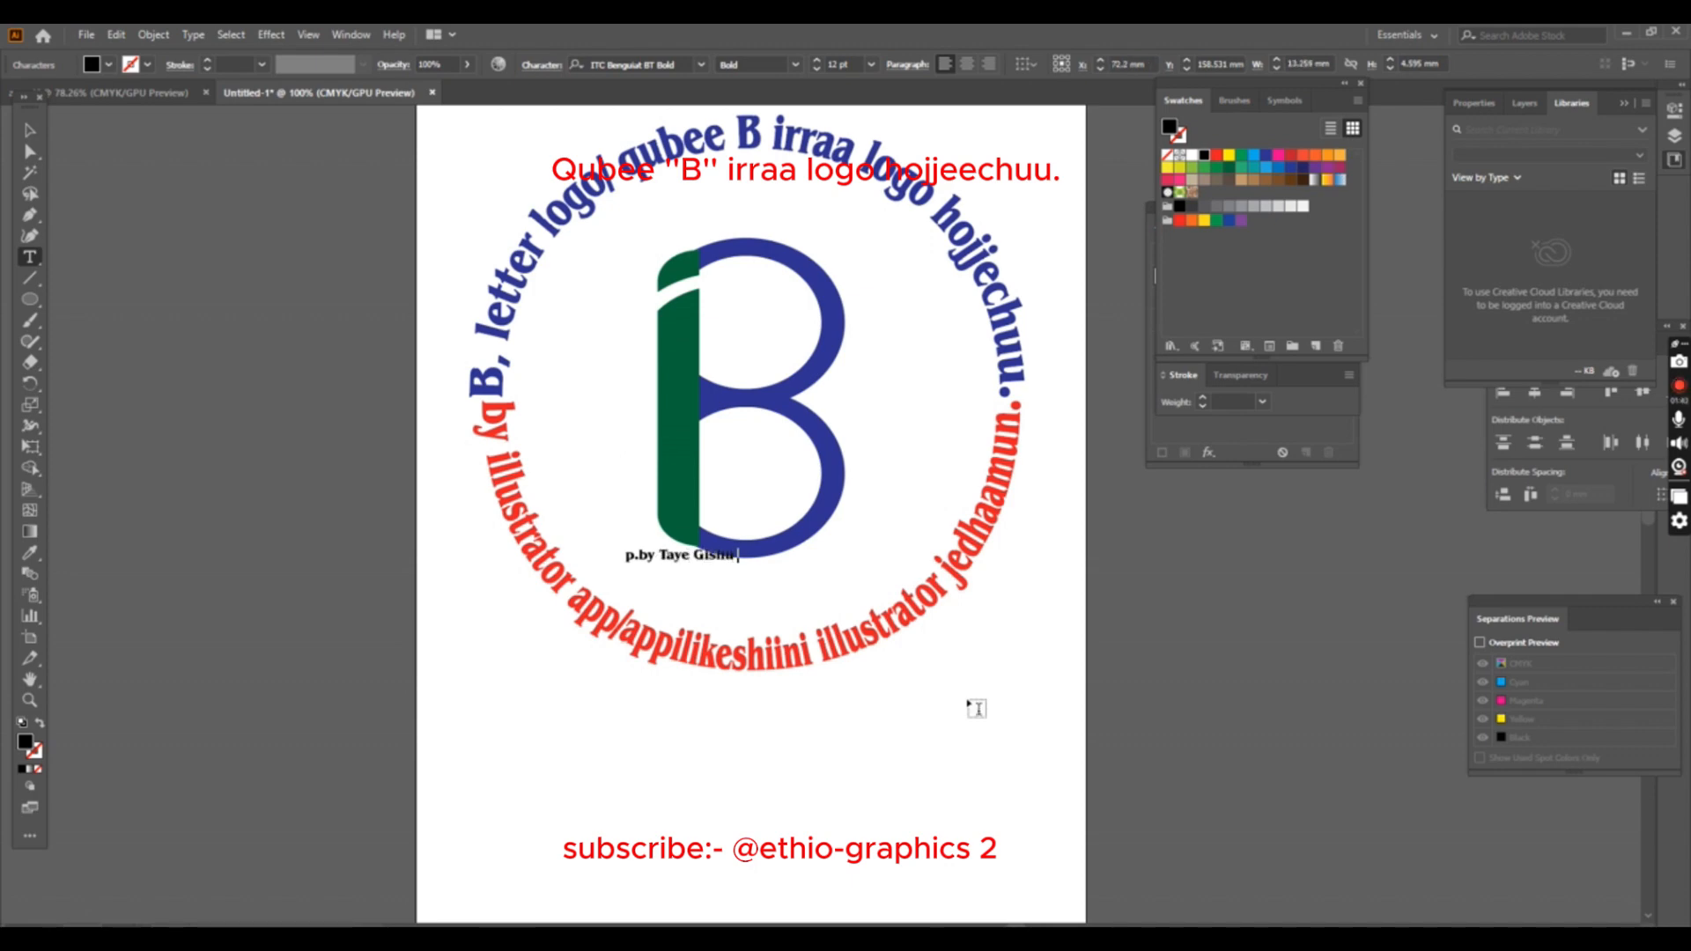
click(31, 133)
drag(700, 563, 829, 591)
drag(694, 599, 687, 591)
- Change the credit line's first letter to a capital P and stretch the line wider on both sides
double_click(666, 583)
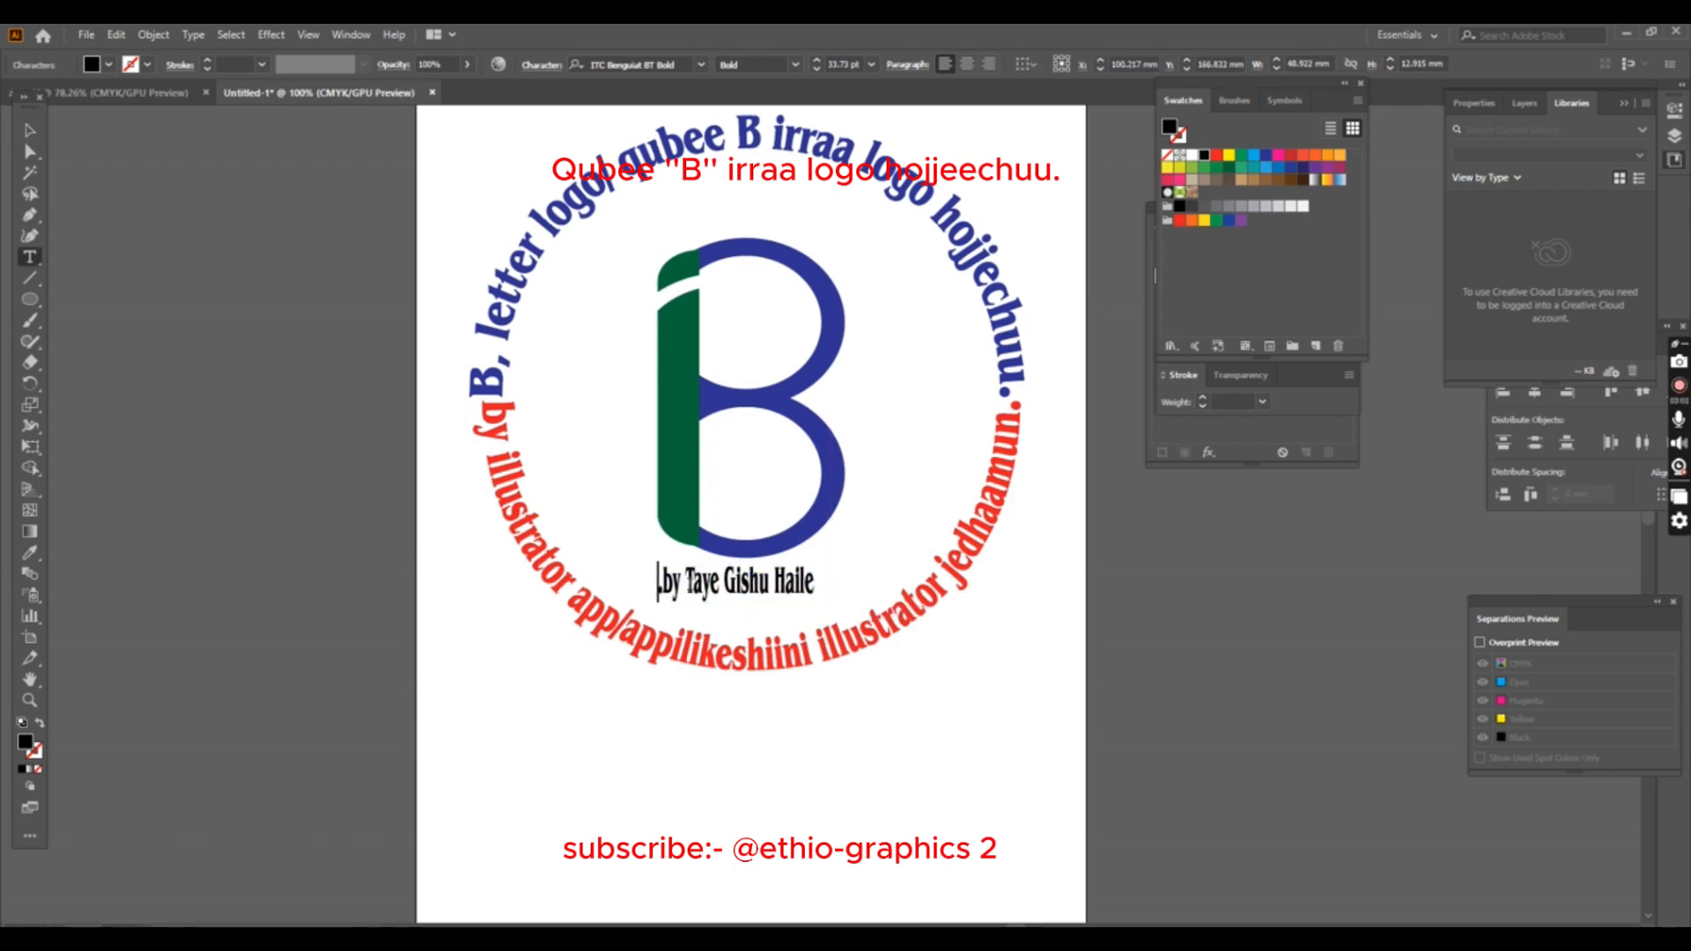
click(32, 131)
drag(821, 582, 867, 582)
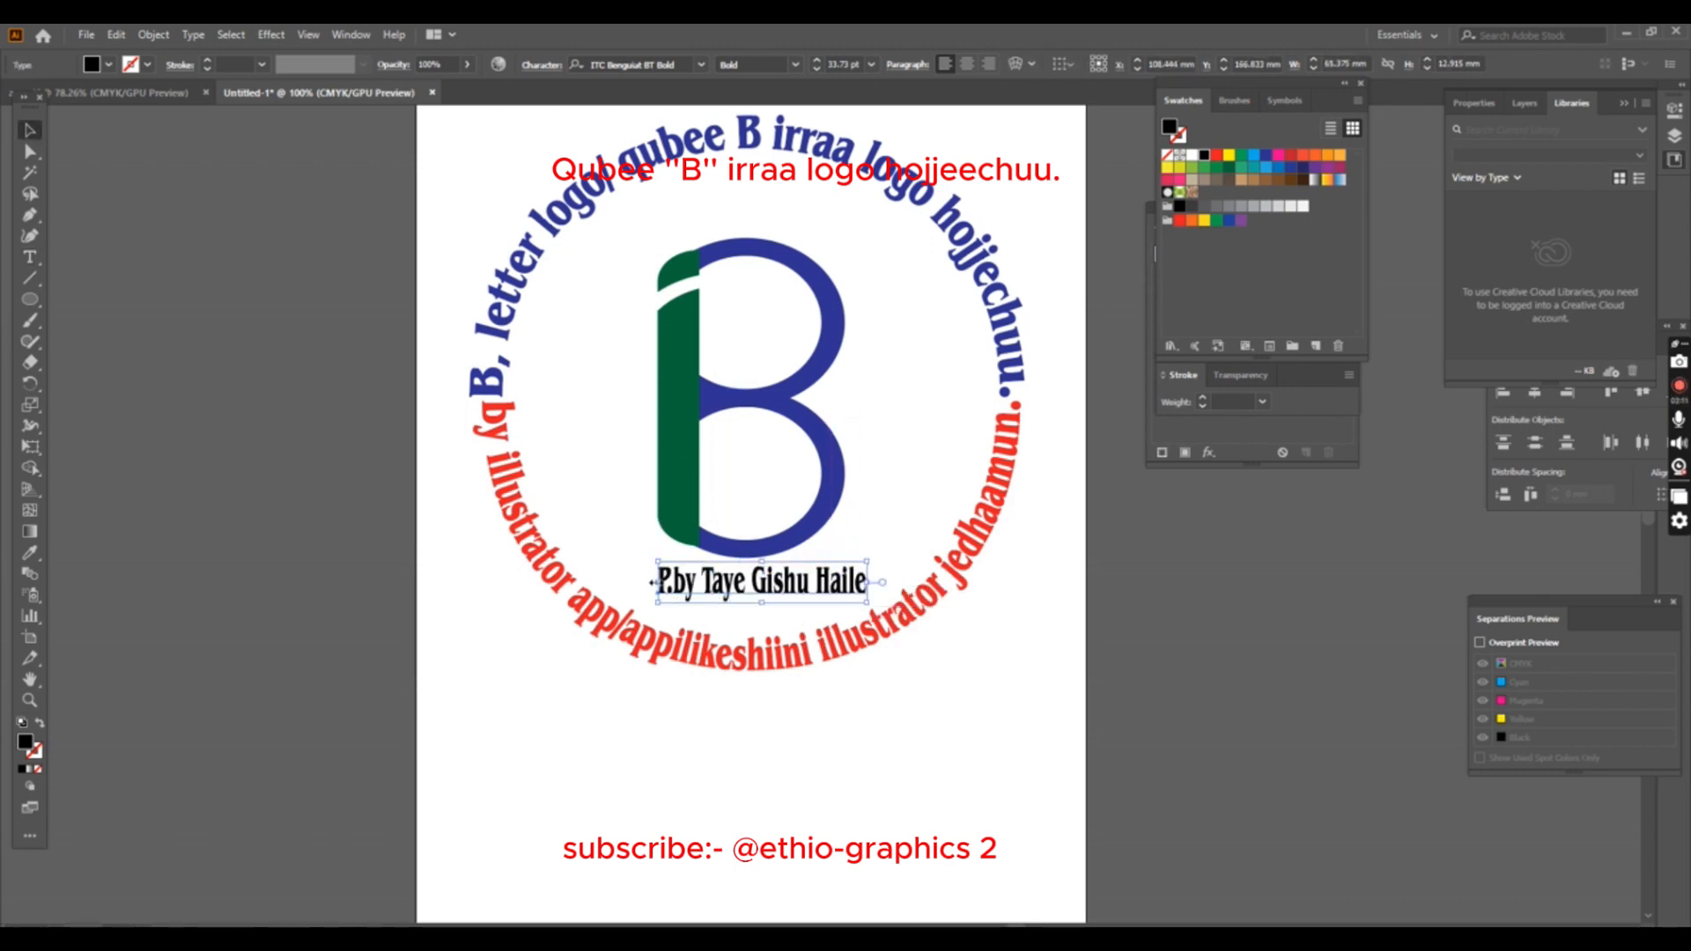
drag(658, 582, 628, 582)
- Fill the credit line with green and convert it to outlines
click(108, 65)
click(88, 95)
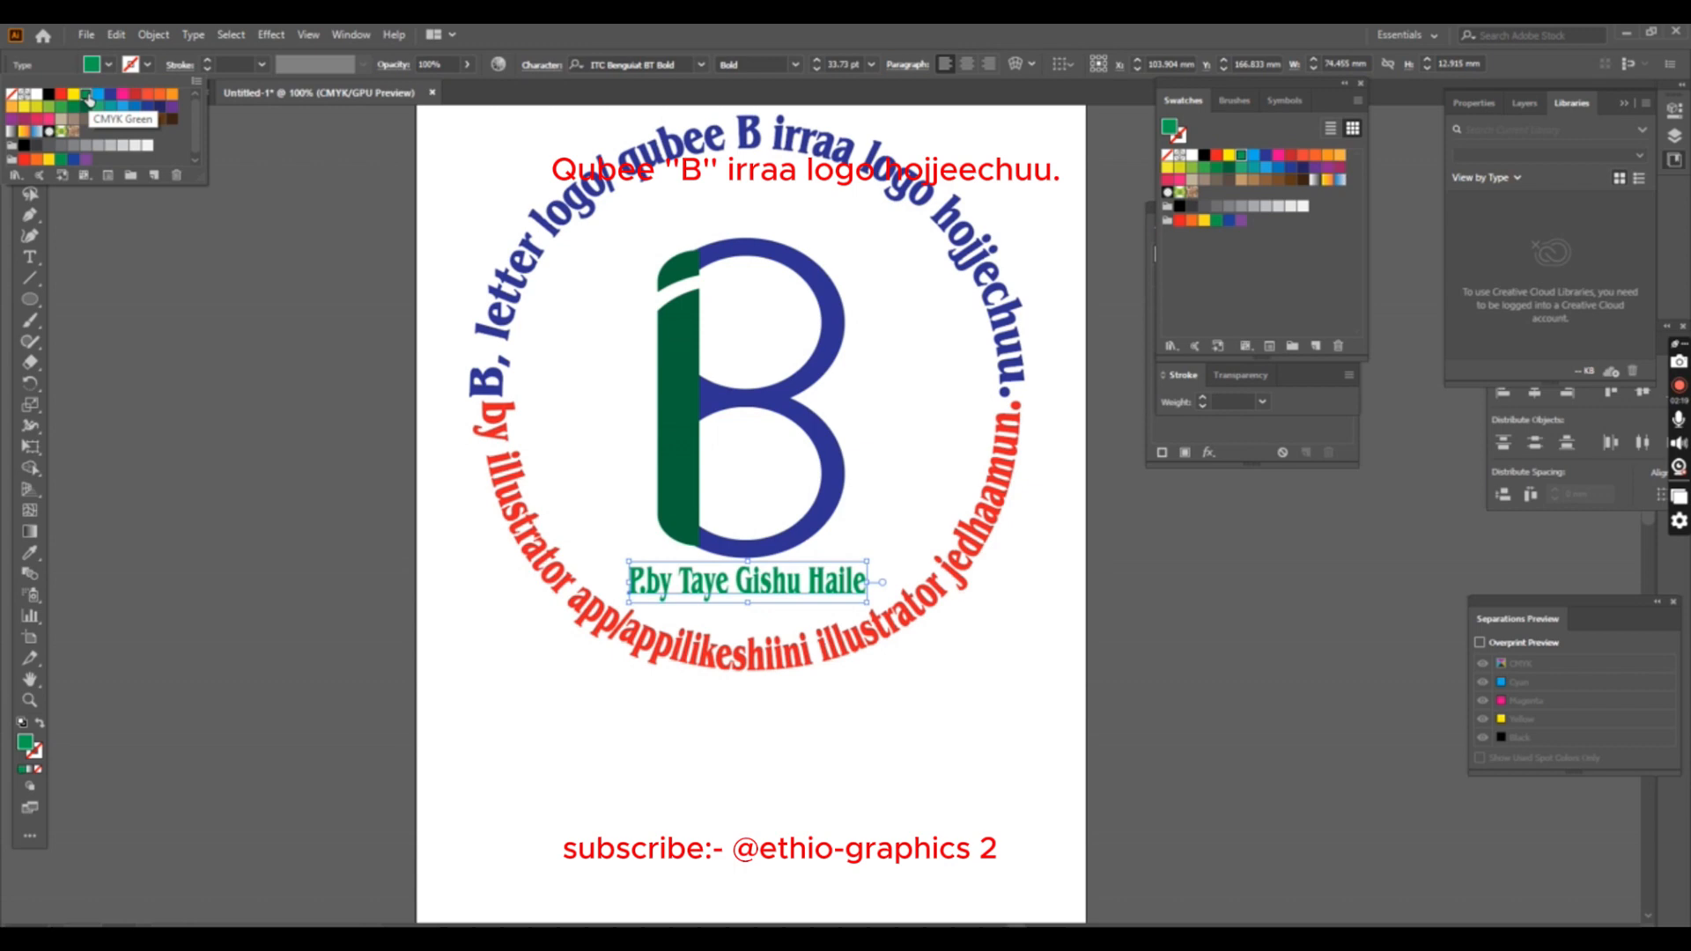
right_click(777, 579)
click(832, 442)
- Apply a Flag warp to the outlined credit line and widen it slightly under the B
click(271, 35)
mouse_move(315, 263)
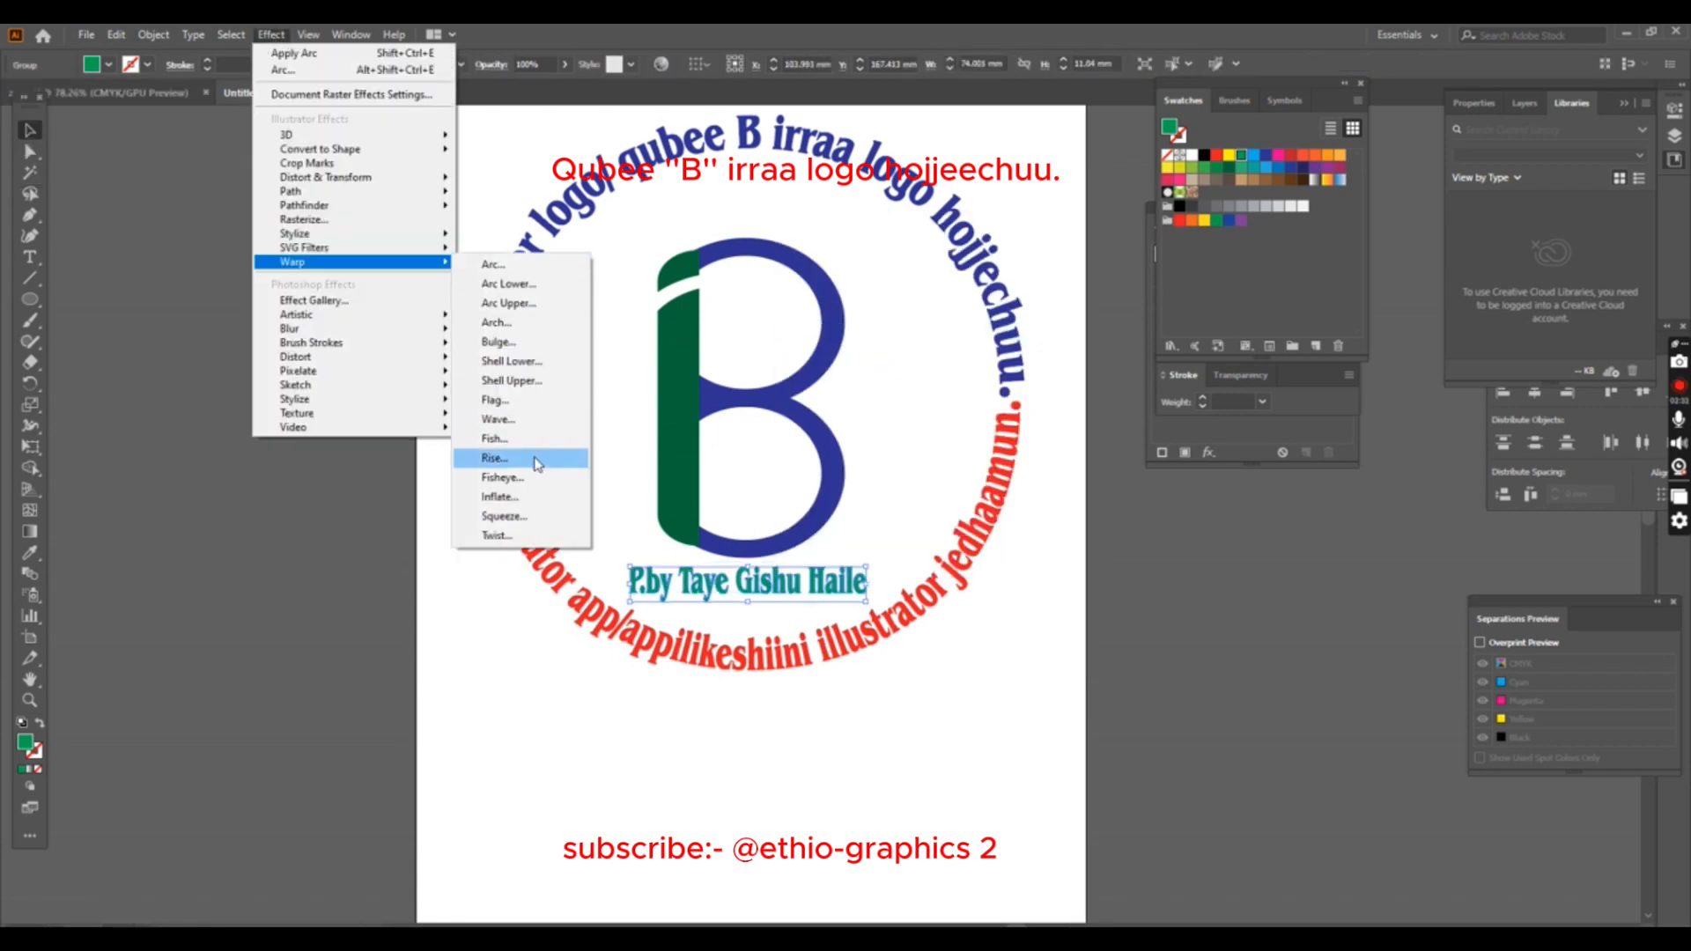
click(495, 399)
click(1091, 714)
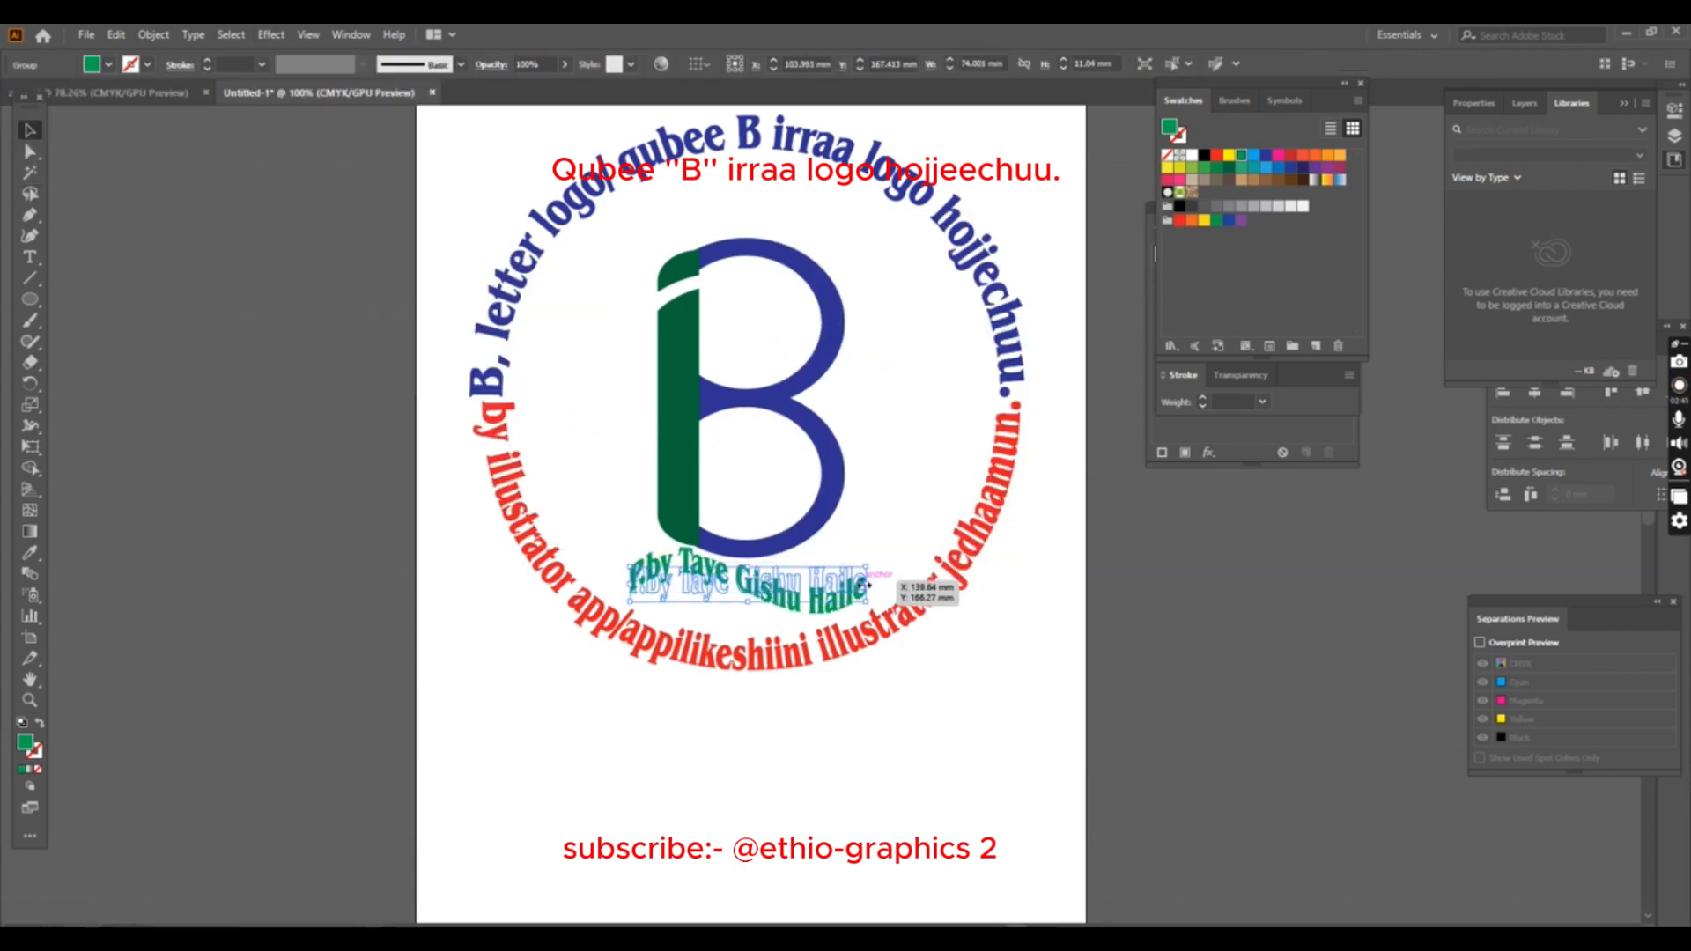
click(959, 781)
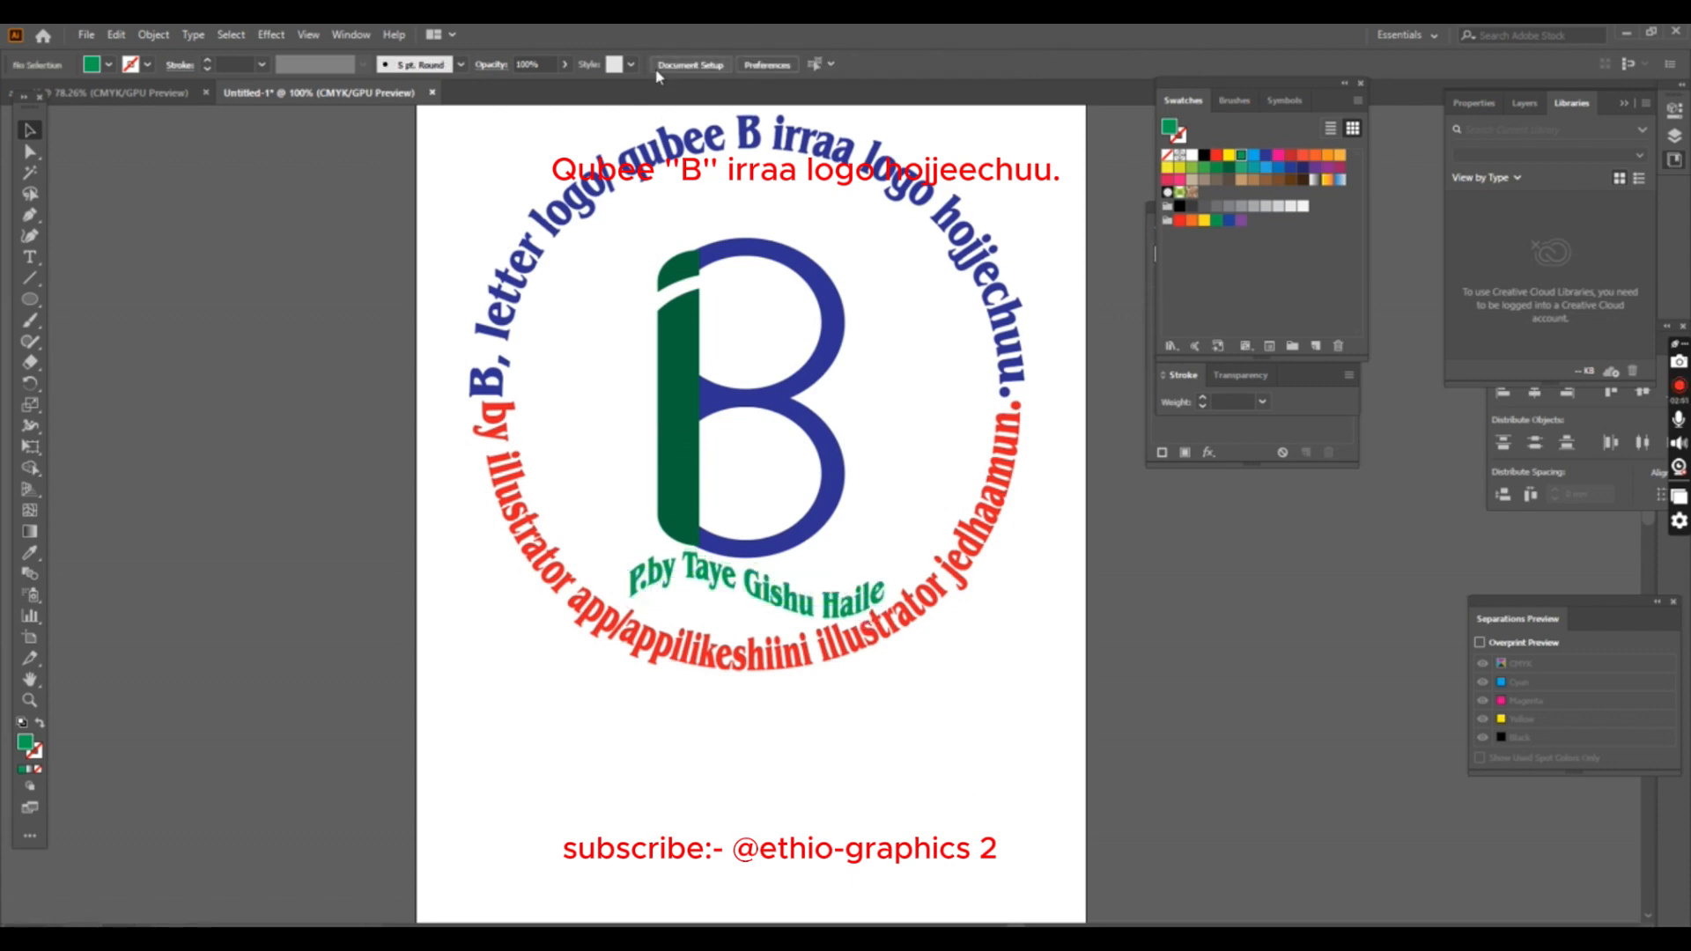
- Resize the artboard to a nearly square area that closely frames the circular logo
click(690, 66)
click(987, 328)
drag(1086, 923, 1047, 727)
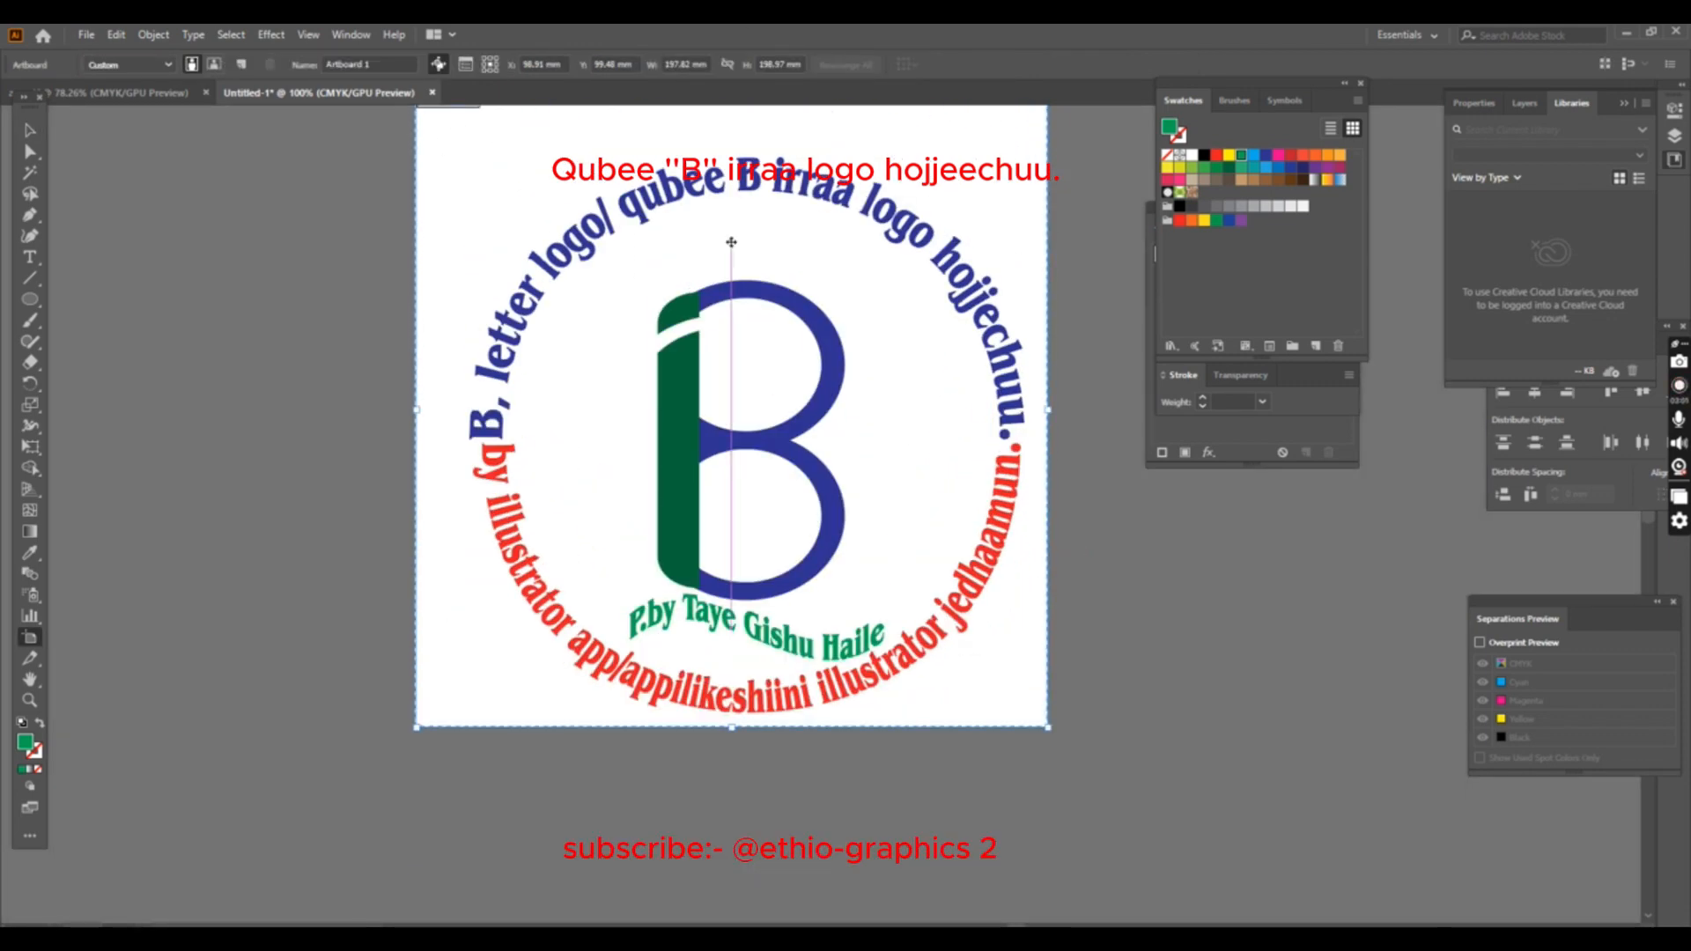
scroll(731, 242, up, 2)
drag(417, 176, 458, 223)
drag(1048, 224, 1040, 225)
- Group the B, the arched texts and the credit line into one object
drag(457, 224, 992, 734)
click(30, 130)
right_click(823, 564)
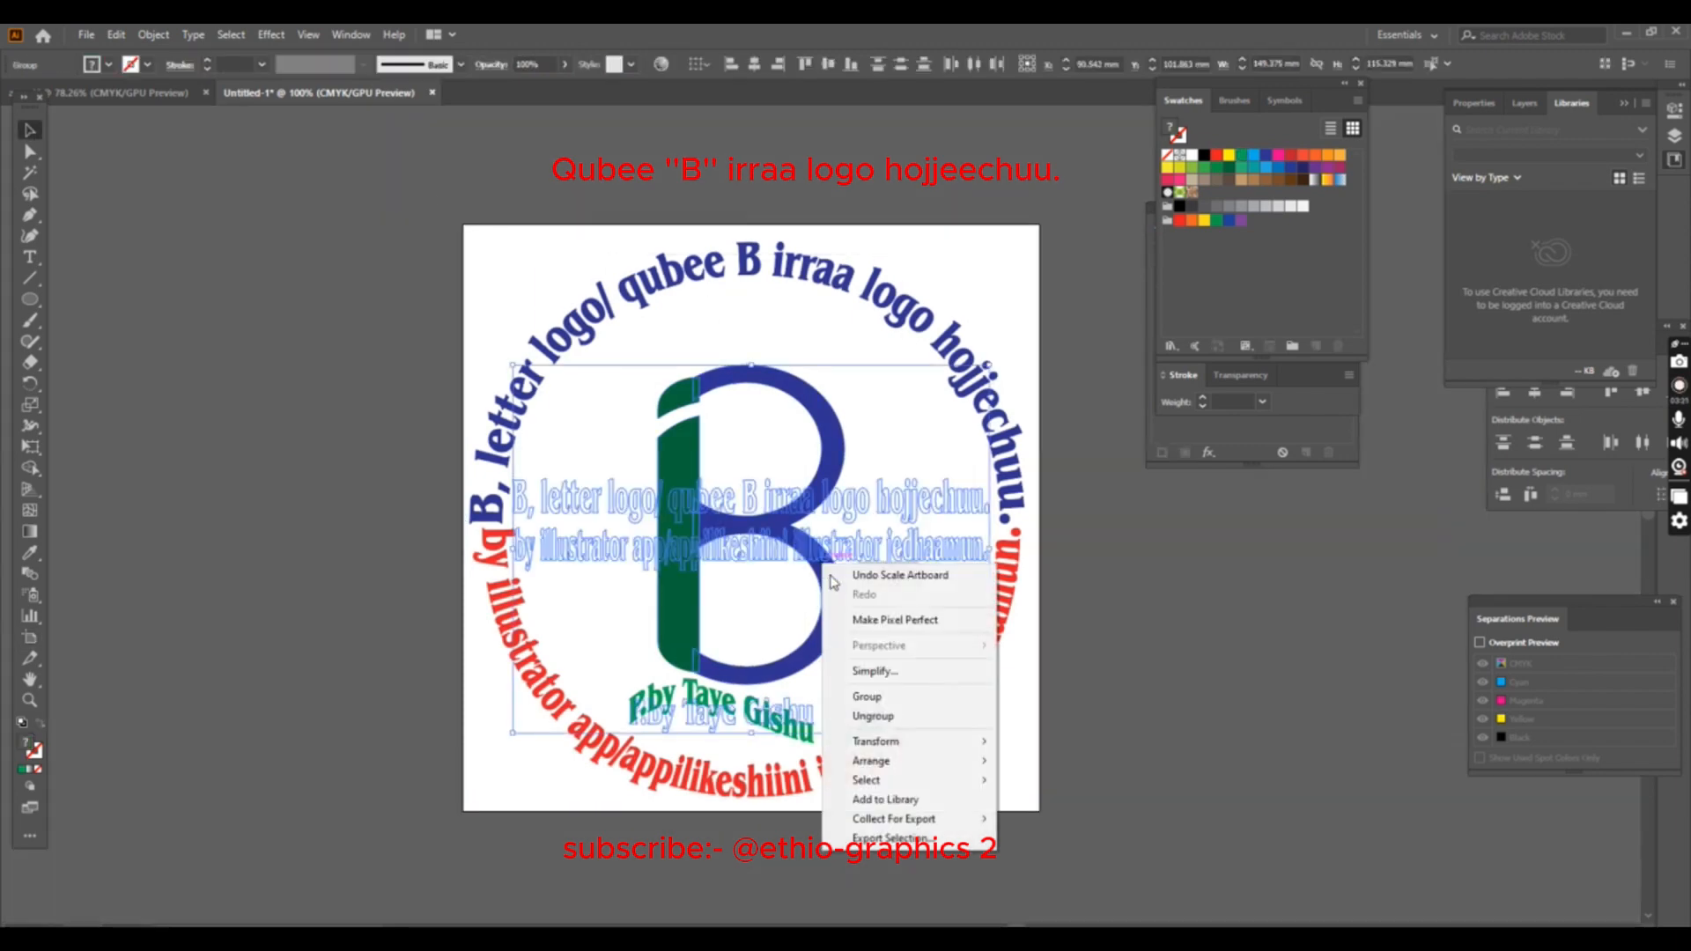
click(869, 697)
click(997, 293)
scroll(876, 654, down, 1)
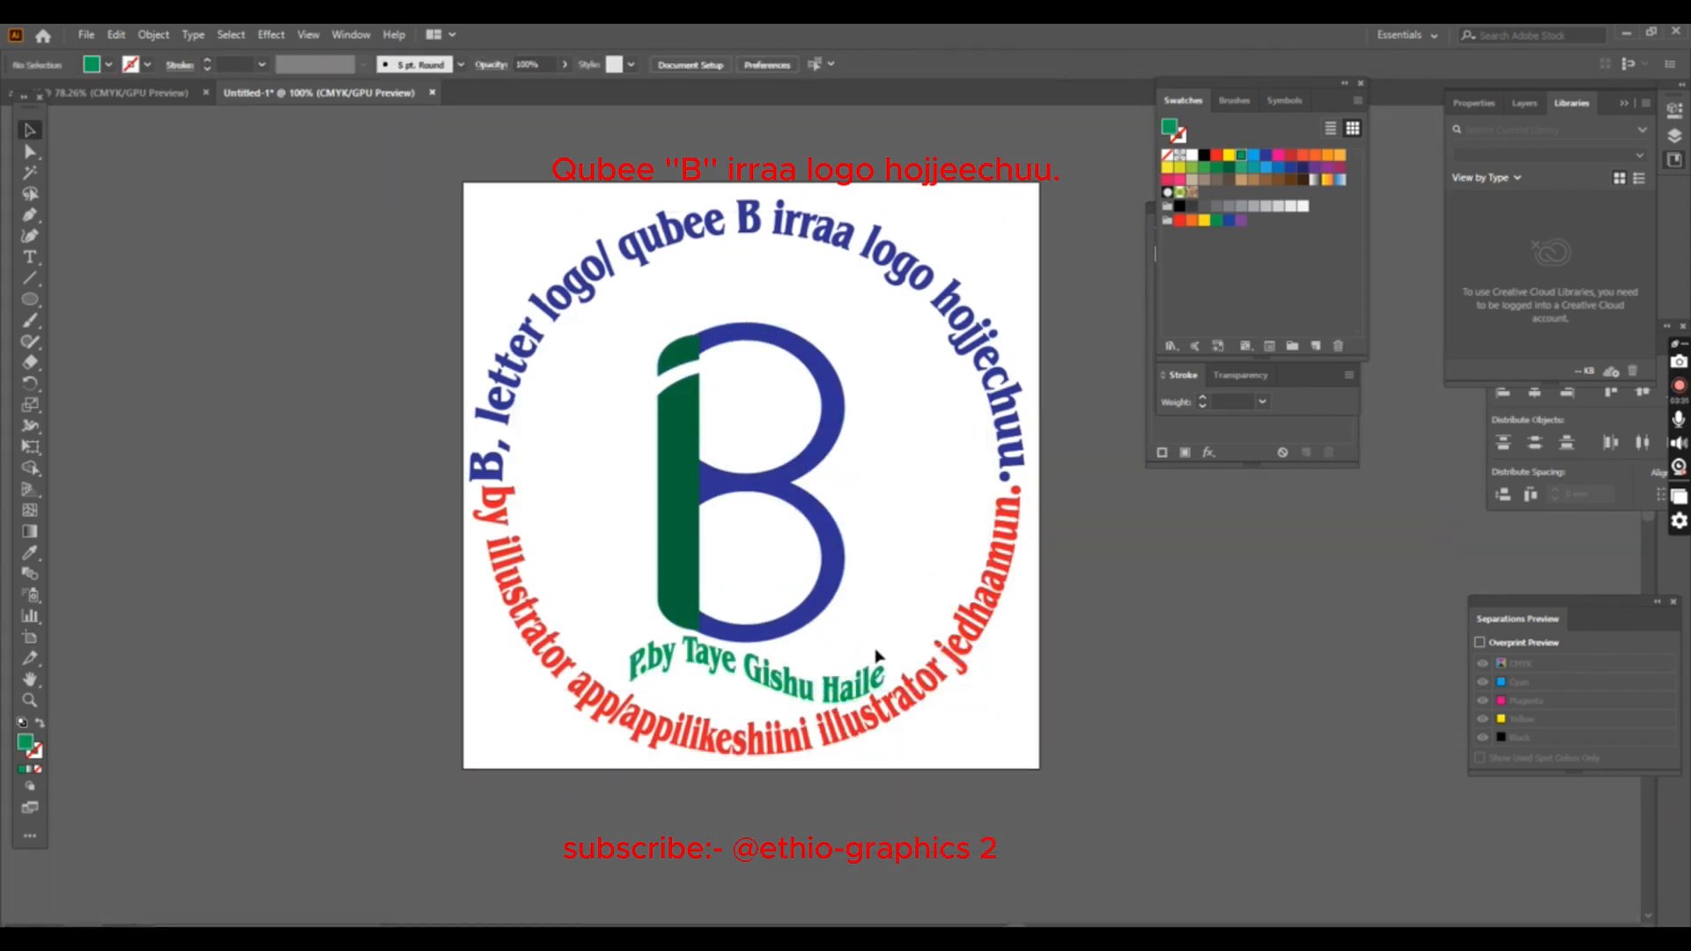
key(t)
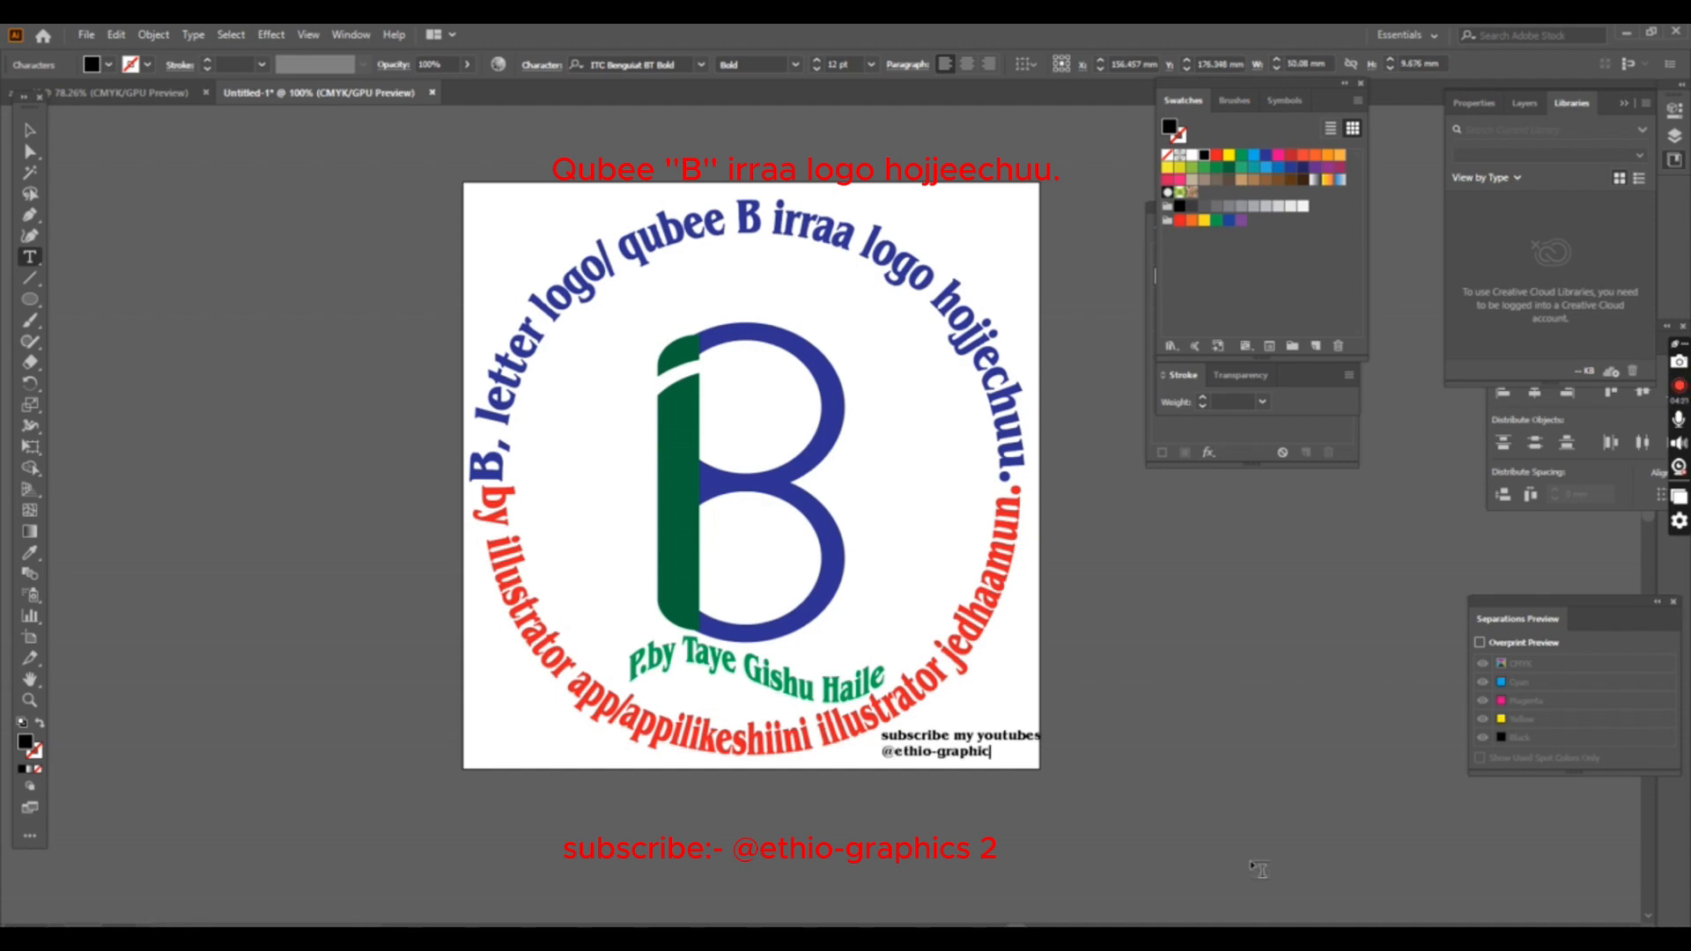
key(Escape)
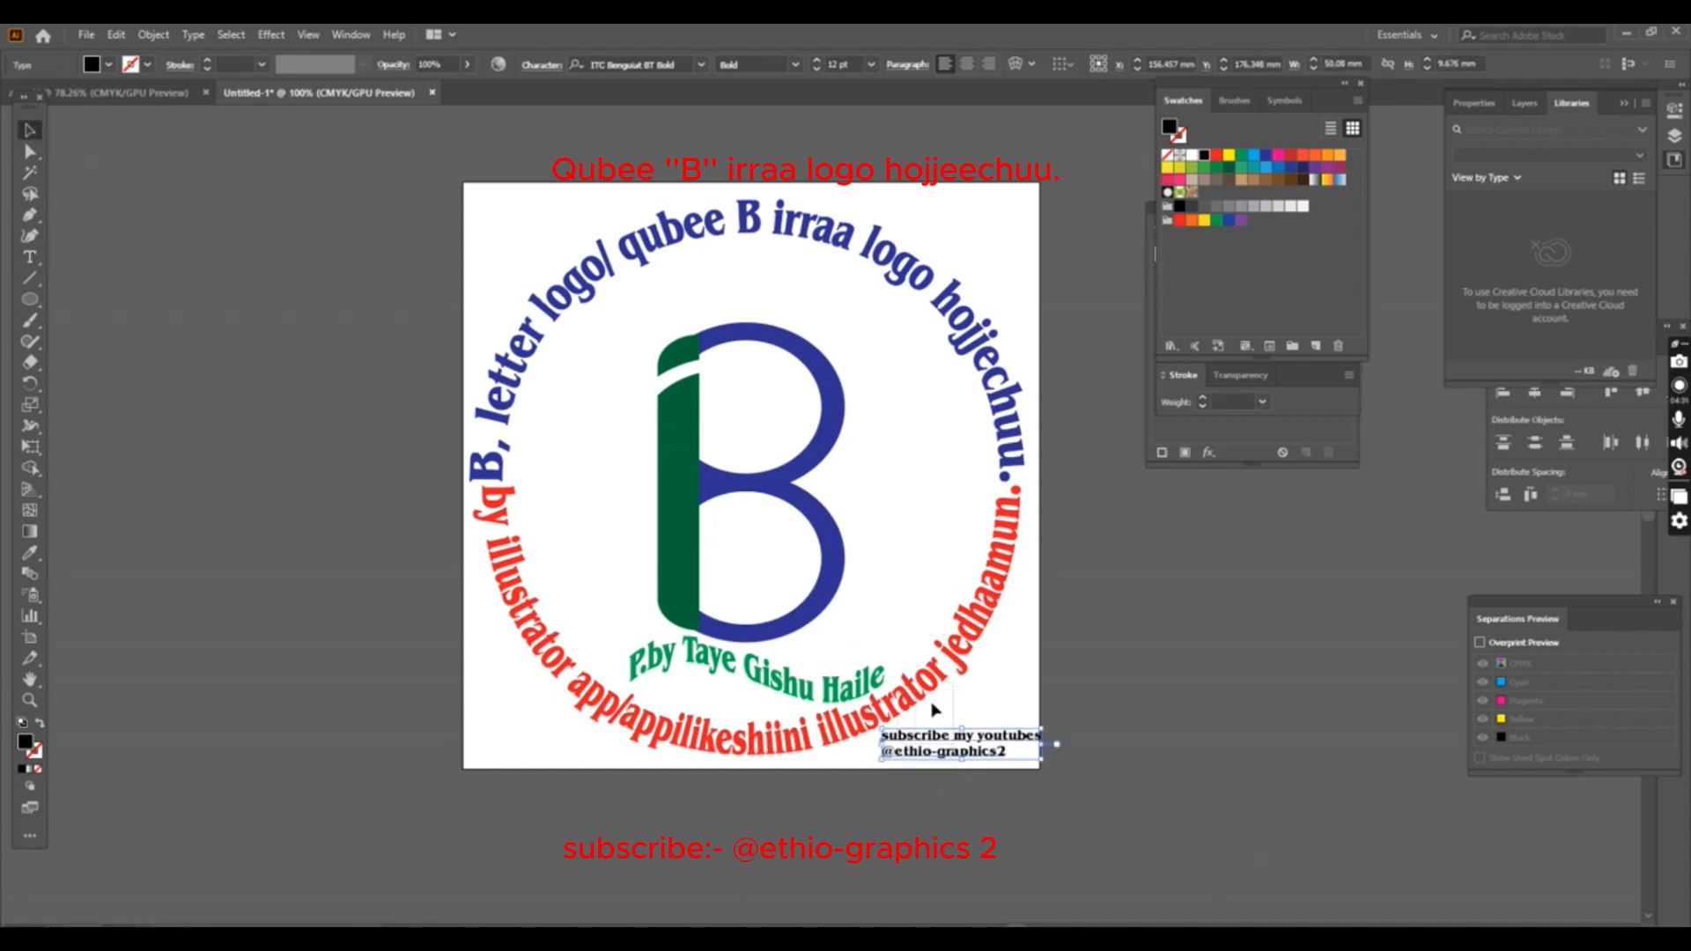
click(1002, 761)
drag(1044, 728, 1037, 763)
- Fill the subscribe text in the artboard's corner with red
click(995, 754)
click(108, 64)
click(62, 94)
click(1007, 708)
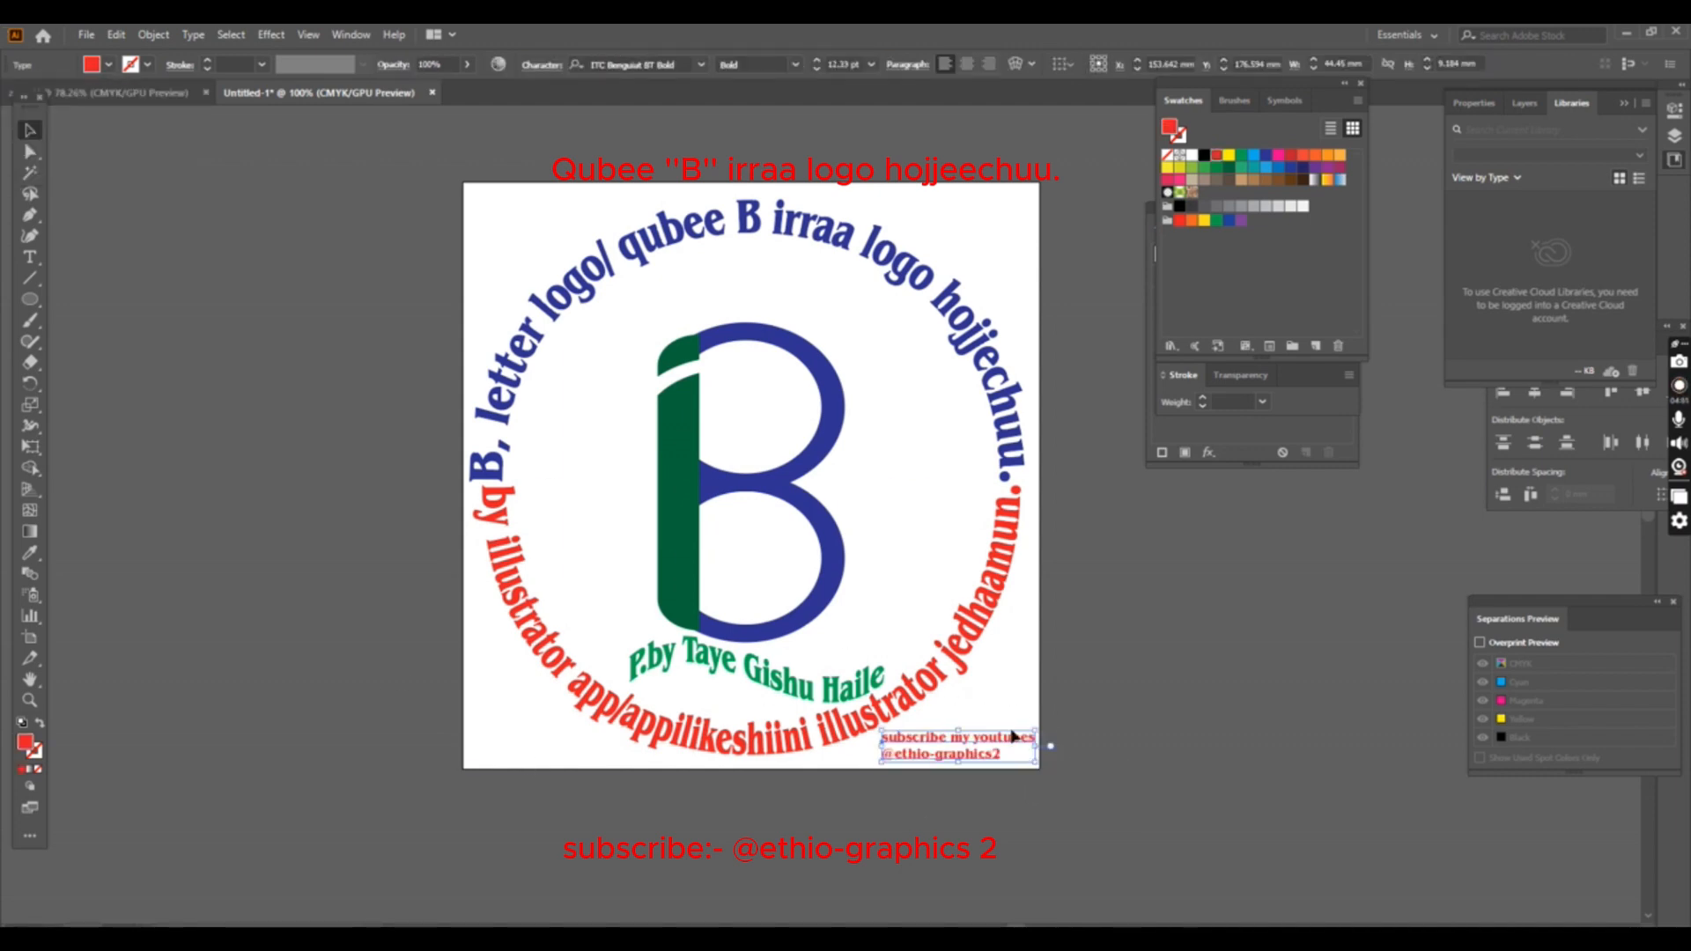
click(1012, 704)
right_click(990, 786)
click(964, 744)
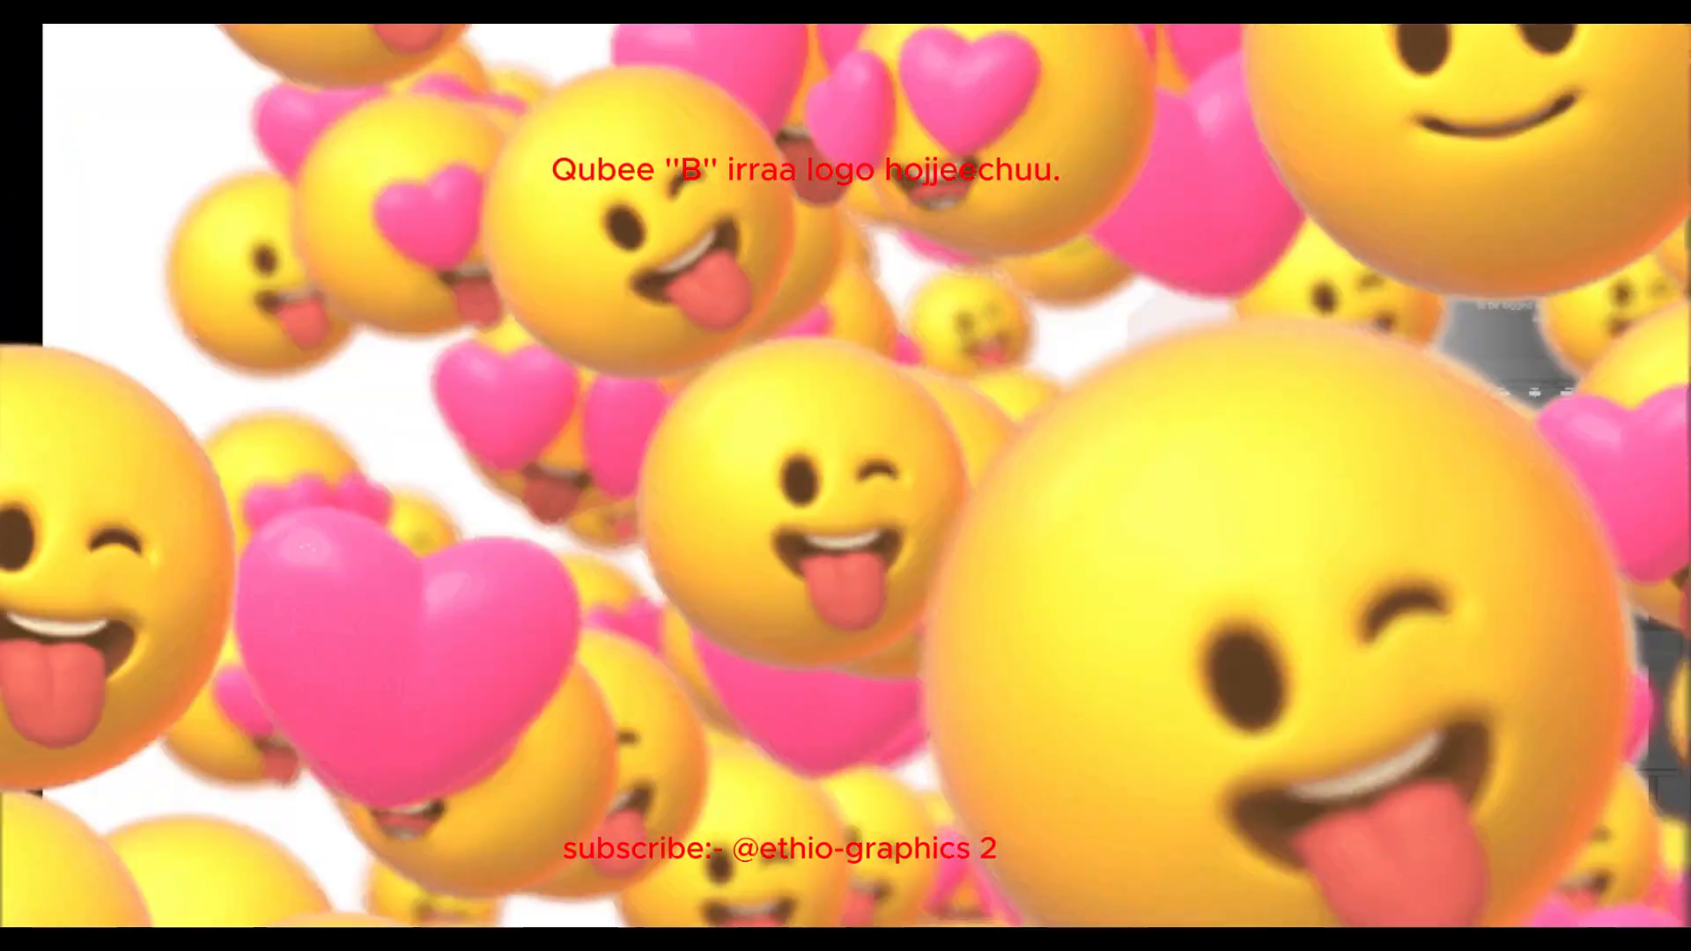